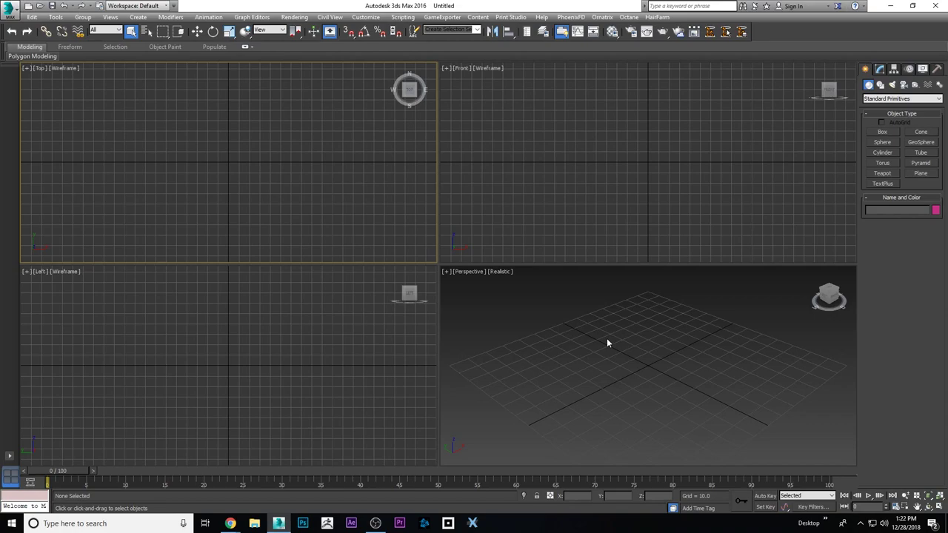
# Switch Perspective to a maximized Front viewport and zoom out a little
pyautogui.press('f')
pyautogui.hotkey('alt', 'w')
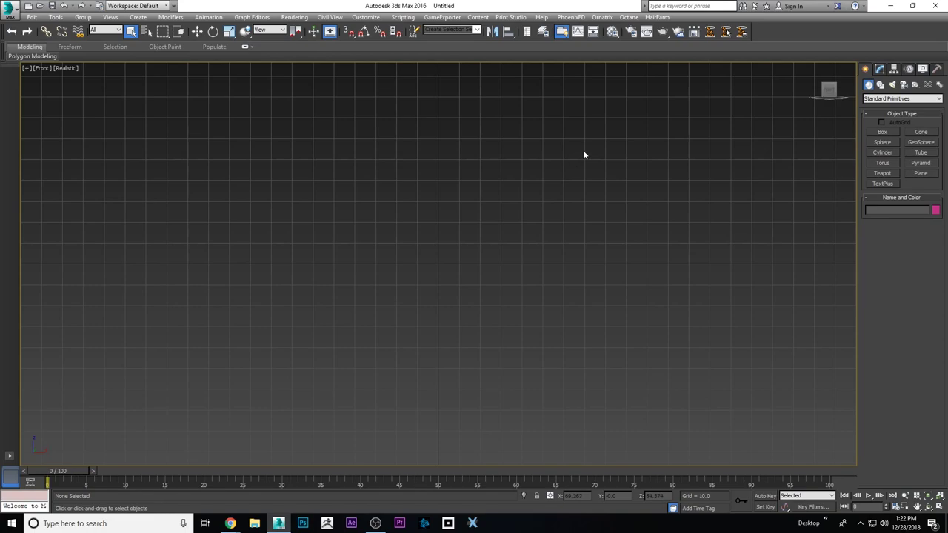
pyautogui.scroll(-5, 438, 275)
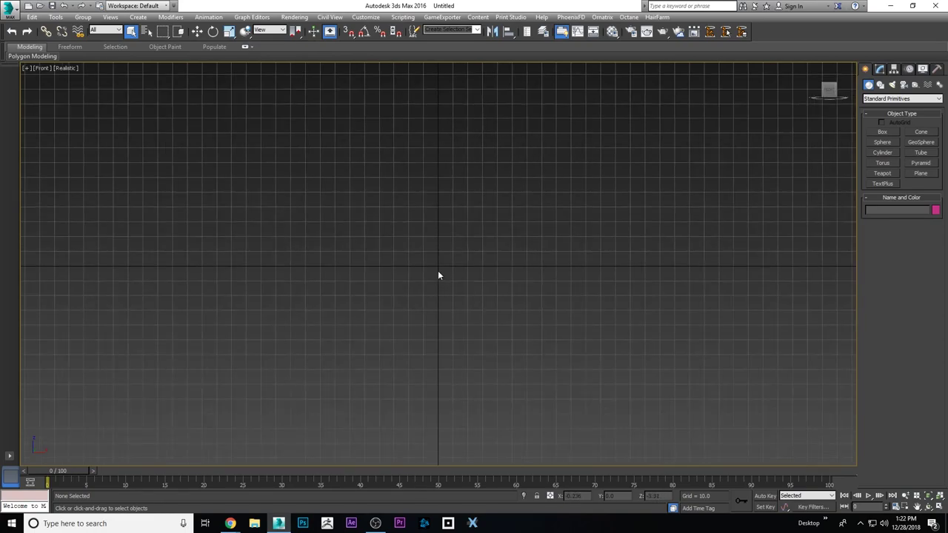
pyautogui.scroll(-4, 438, 276)
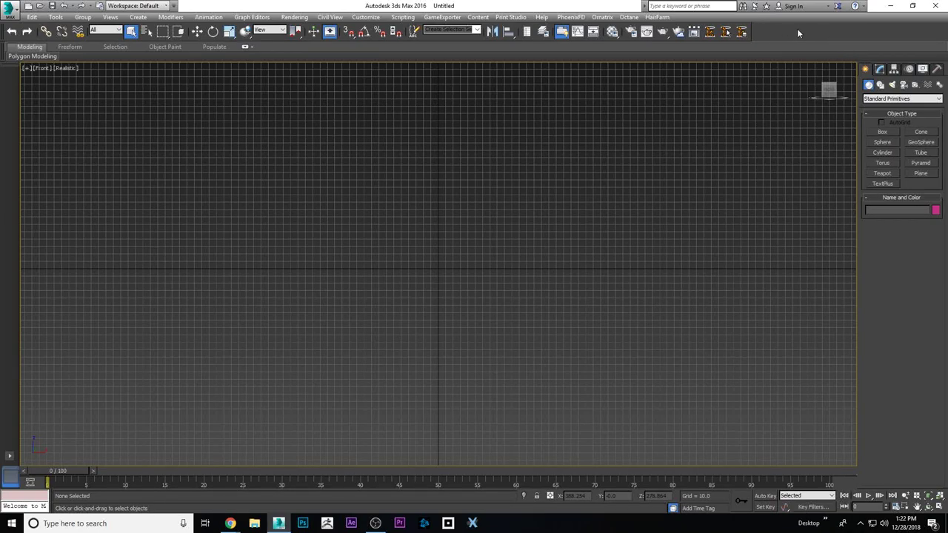
# Enable the MassFX Toolbar and dock it into the main toolbar
pyautogui.rightClick(759, 33)
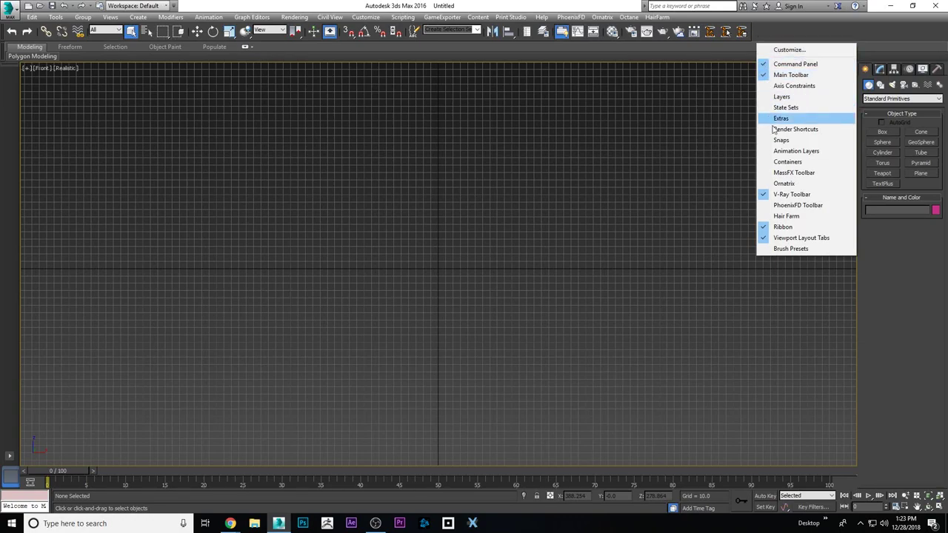
pyautogui.click(783, 174)
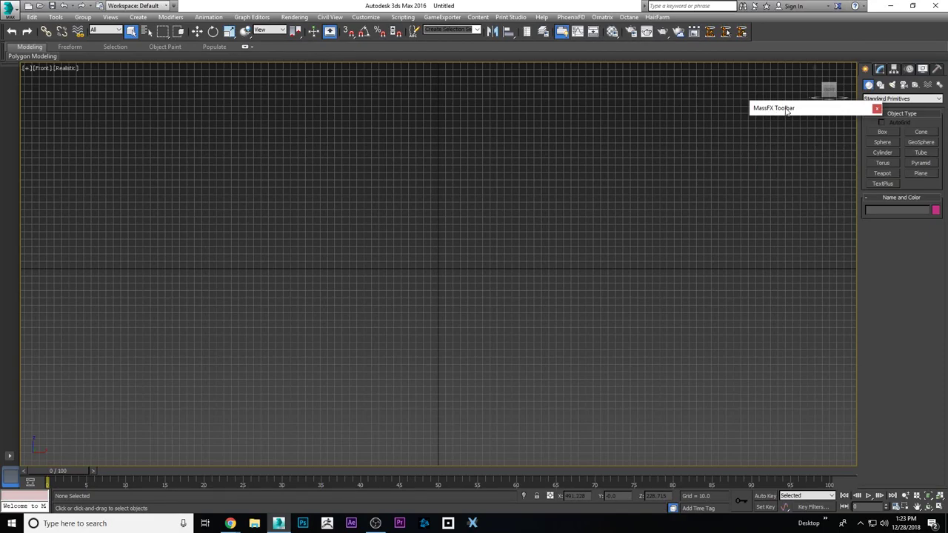
pyautogui.moveTo(786, 111); pyautogui.dragTo(767, 37)
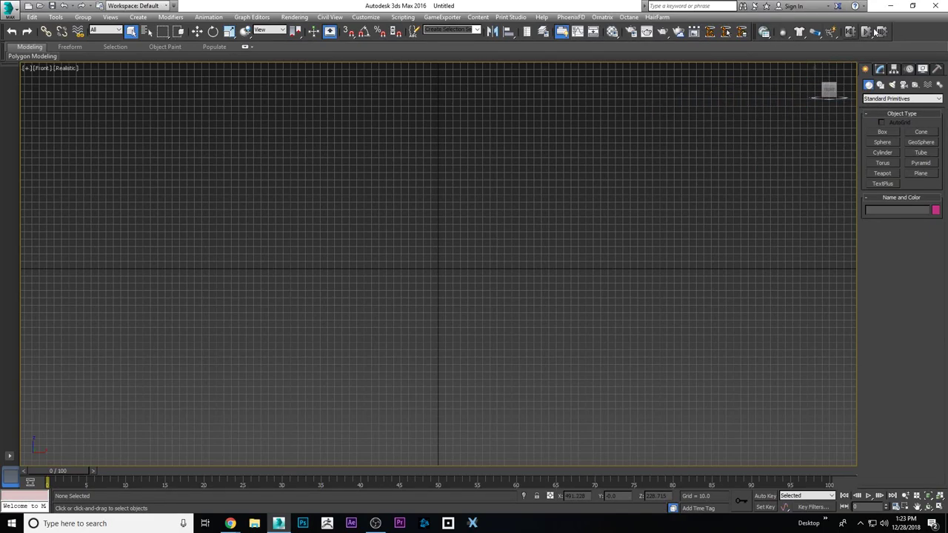
# Open MassFX Tools, browse its World, Multi-Object Editor and Display tabs, then close it
pyautogui.click(764, 35)
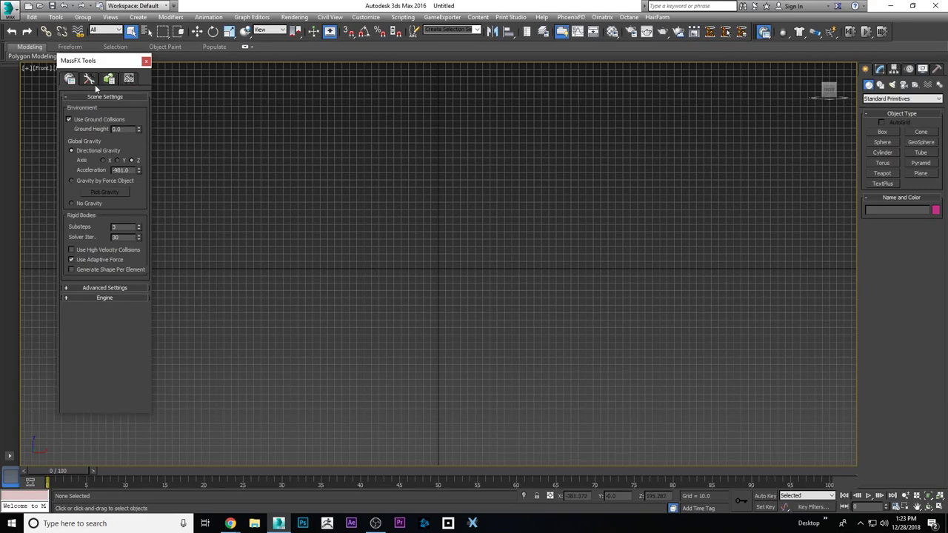
pyautogui.click(89, 80)
pyautogui.click(108, 79)
pyautogui.click(129, 78)
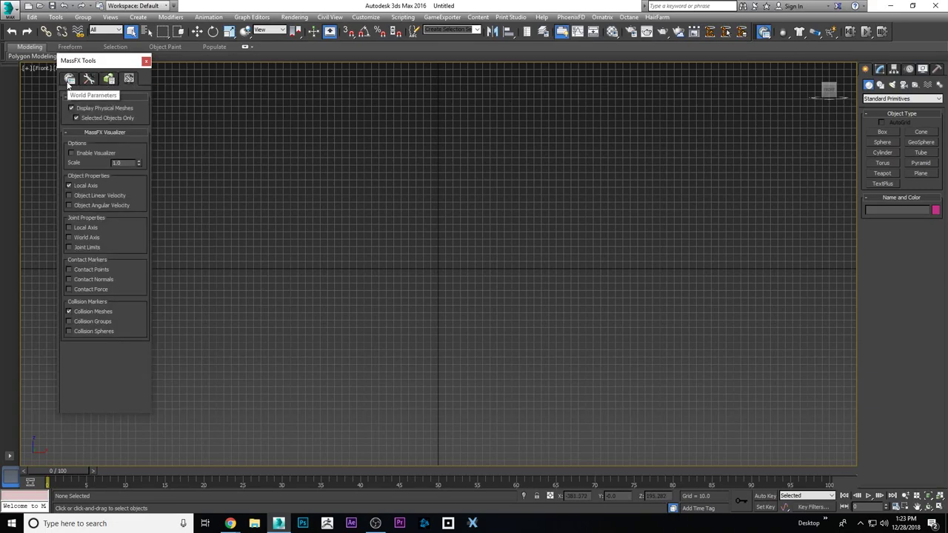
pyautogui.click(71, 80)
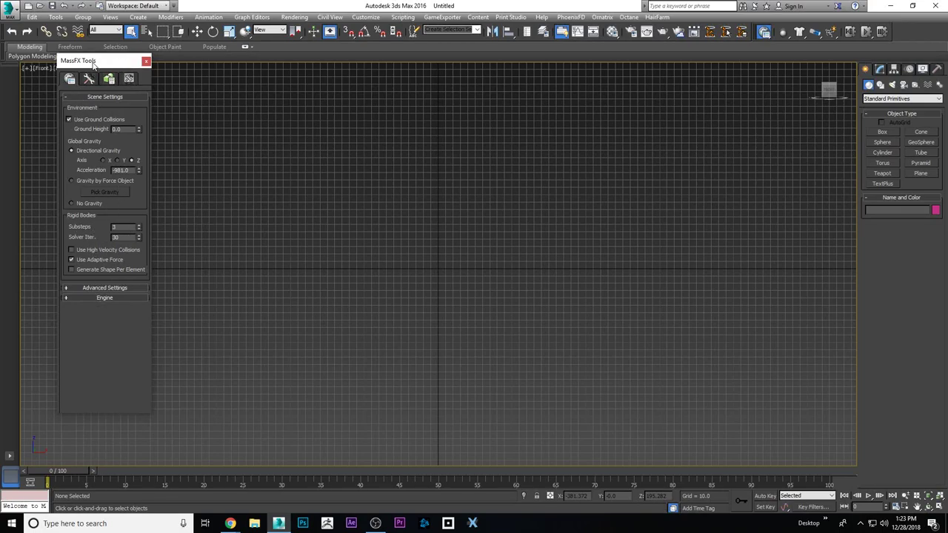
pyautogui.click(146, 61)
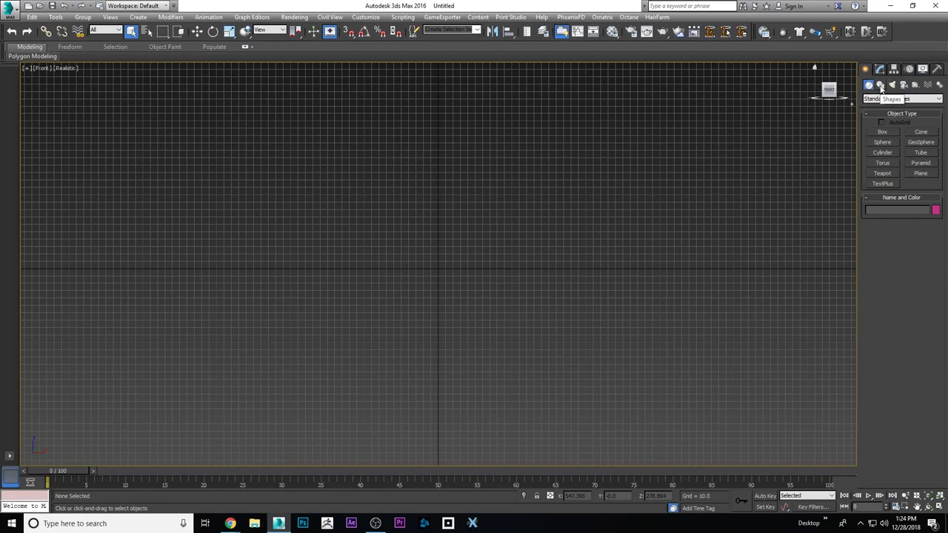
# Draw a rectangle in the Front view and set its Length to 90 and Width to 180
pyautogui.click(880, 86)
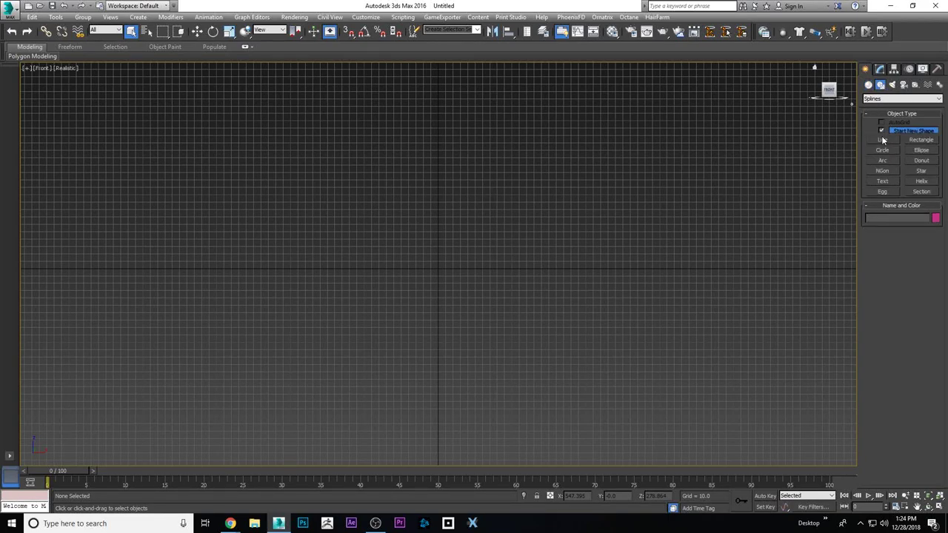
pyautogui.click(921, 140)
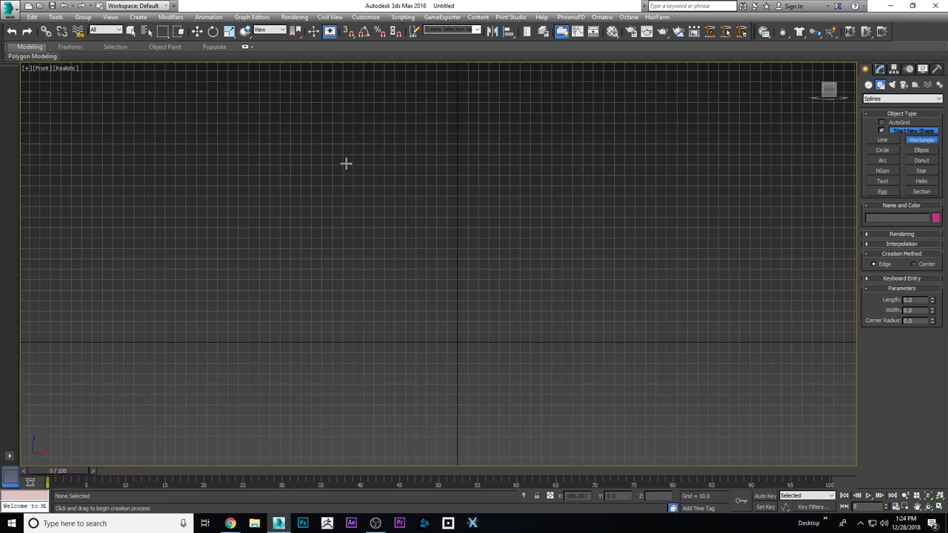
pyautogui.moveTo(345, 163); pyautogui.dragTo(528, 250)
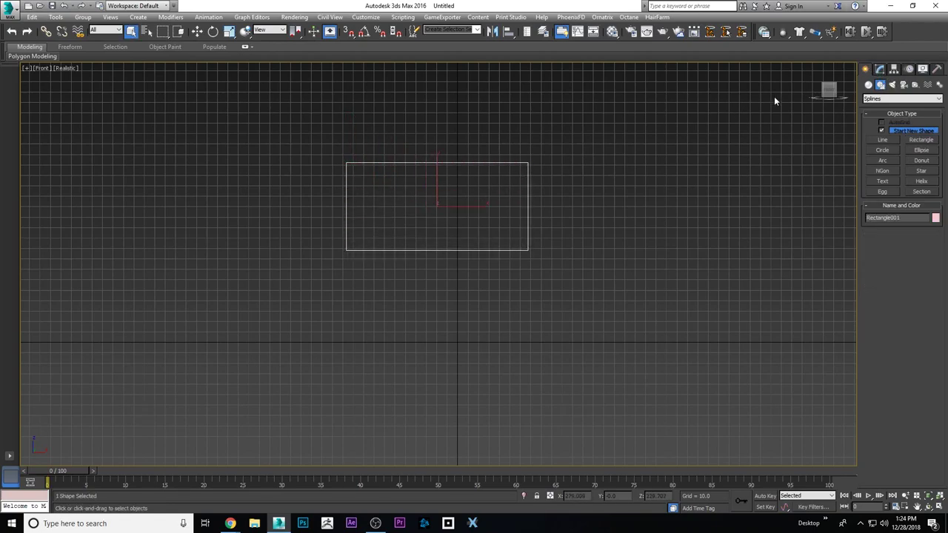
pyautogui.click(880, 69)
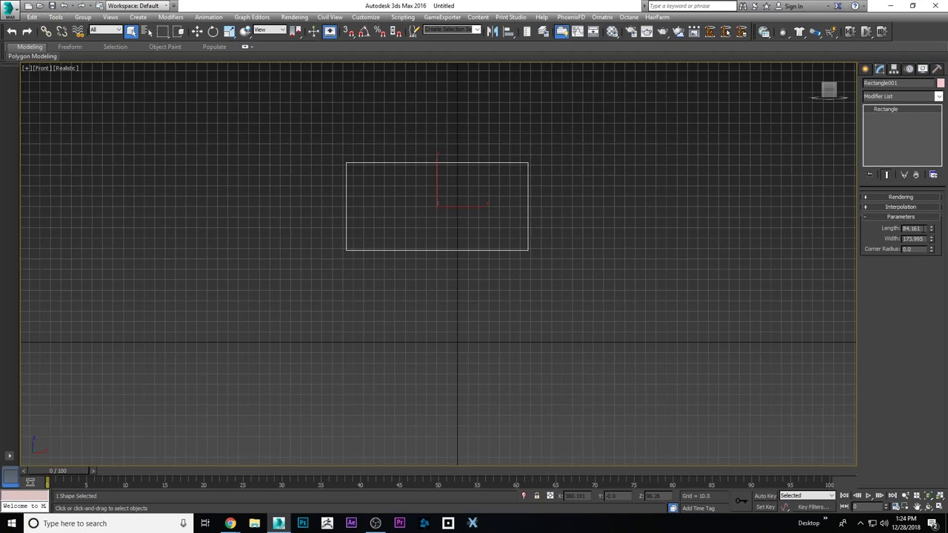
pyautogui.click(911, 228)
pyautogui.write('90')
pyautogui.press('Return')
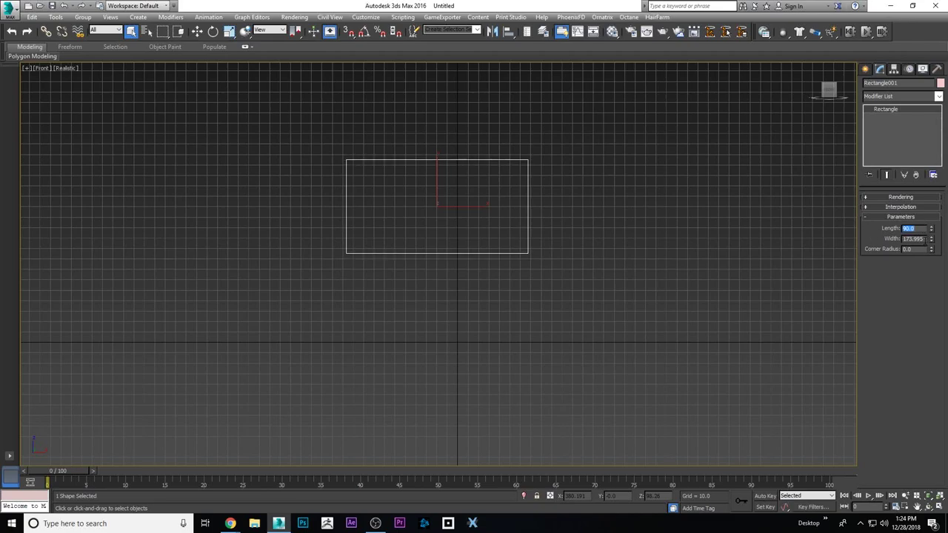
pyautogui.press('Tab')
pyautogui.write('180')
pyautogui.press('Return')
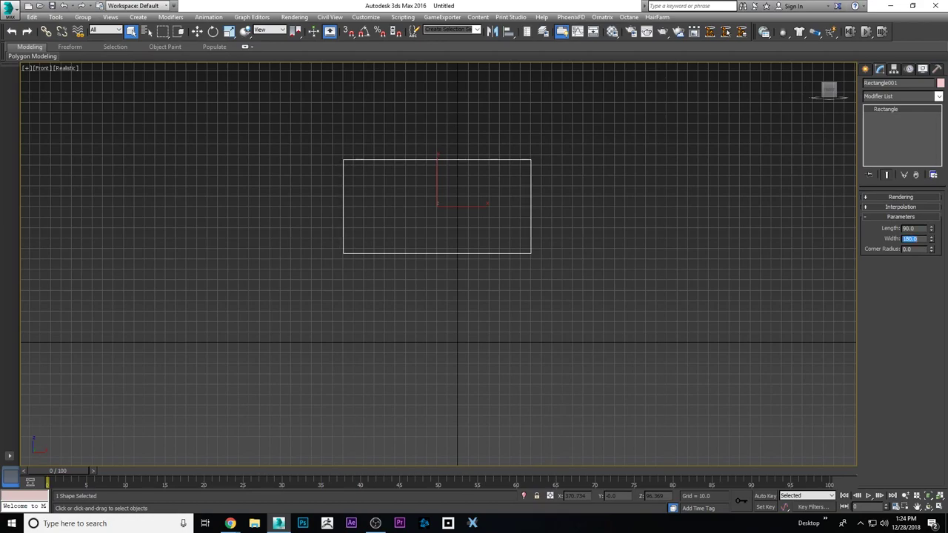
# Convert the rectangle to an Editable Spline
pyautogui.rightClick(544, 177)
pyautogui.click(552, 183)
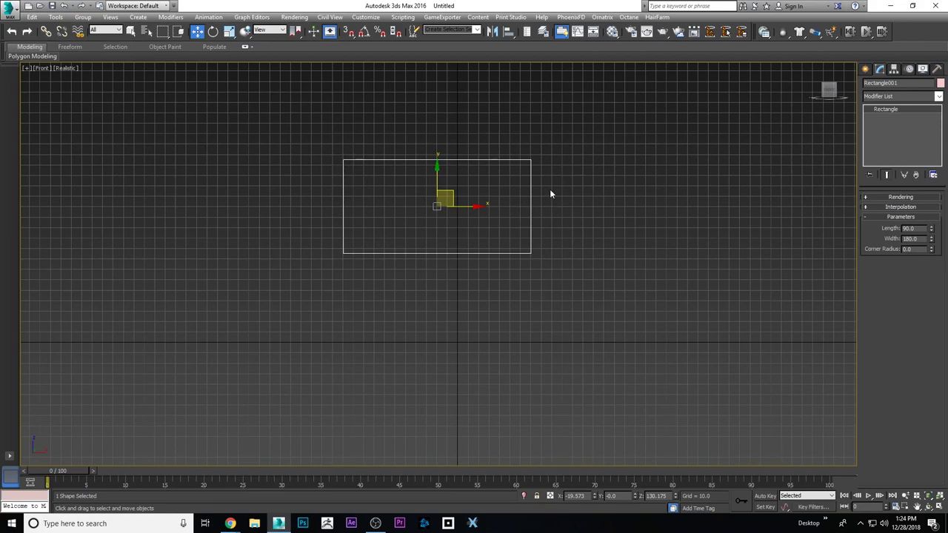
pyautogui.rightClick(529, 158)
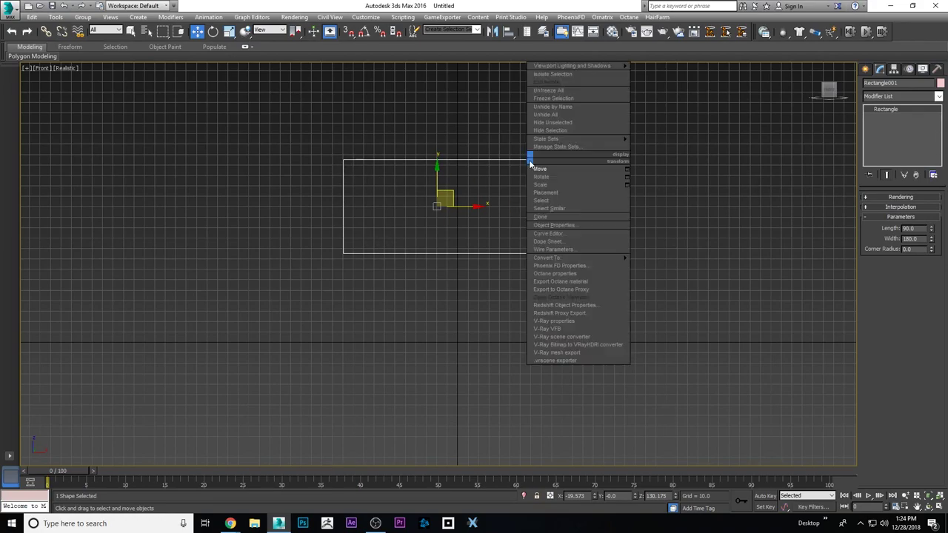
pyautogui.moveTo(570, 256)
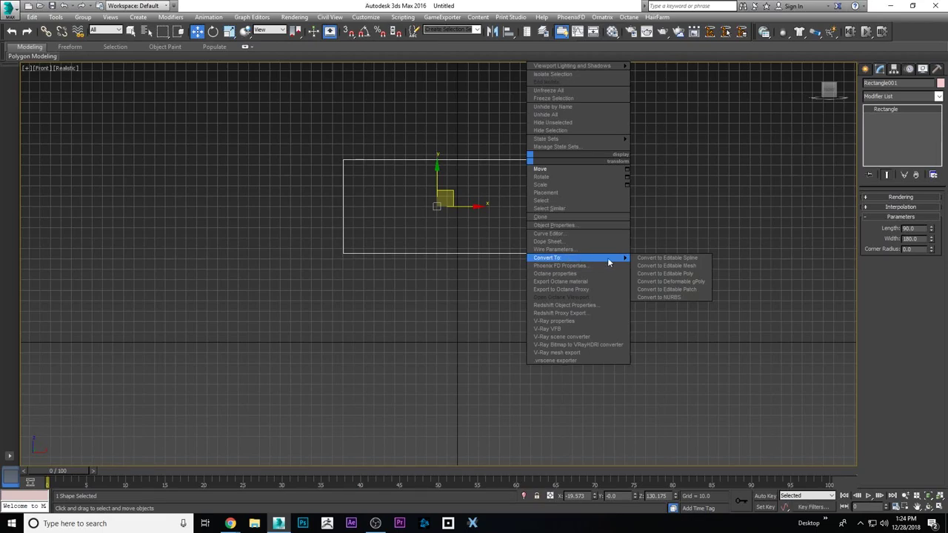
pyautogui.click(679, 259)
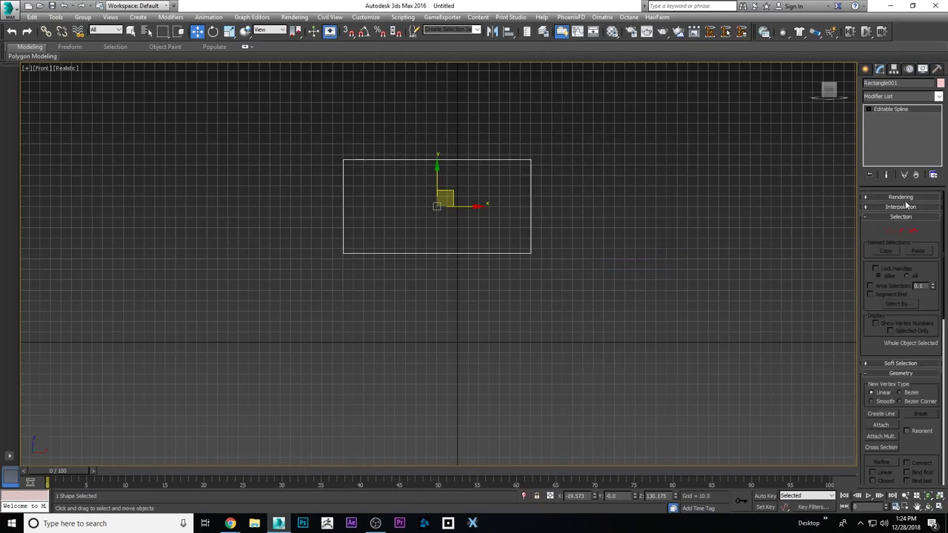
# Enable the spline in renderer and viewport with about 40 thickness and 4 sides
pyautogui.click(867, 196)
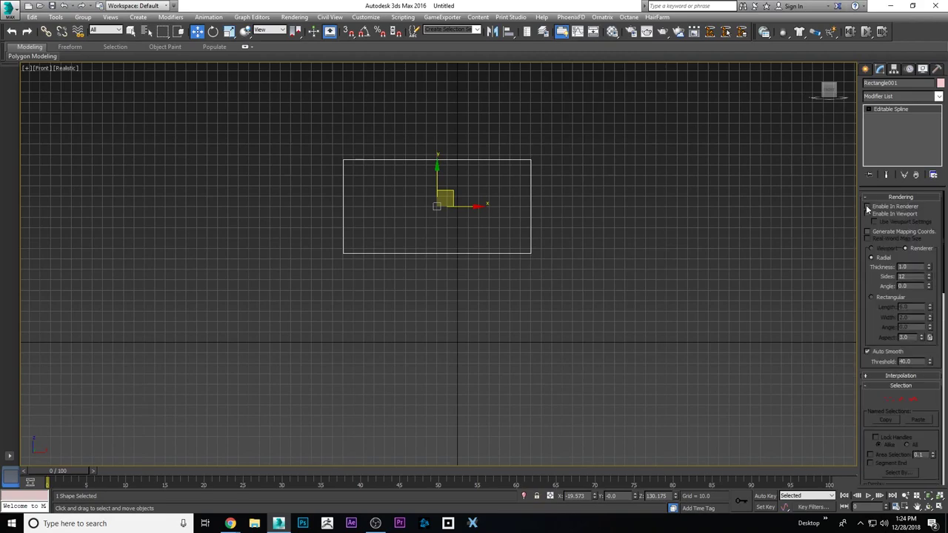
pyautogui.click(867, 206)
pyautogui.click(868, 214)
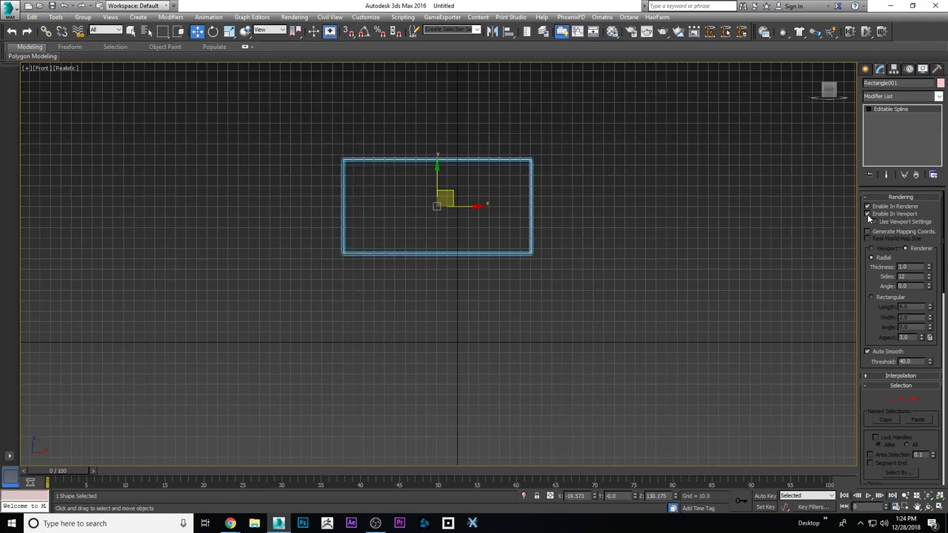
pyautogui.scroll(10, 518, 166)
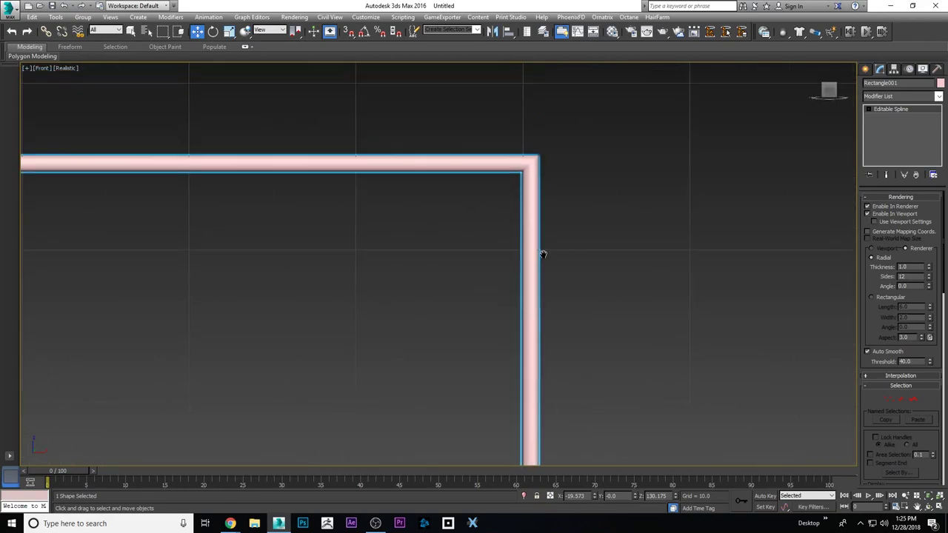
pyautogui.scroll(-12, 531, 200)
pyautogui.scroll(4, 543, 237)
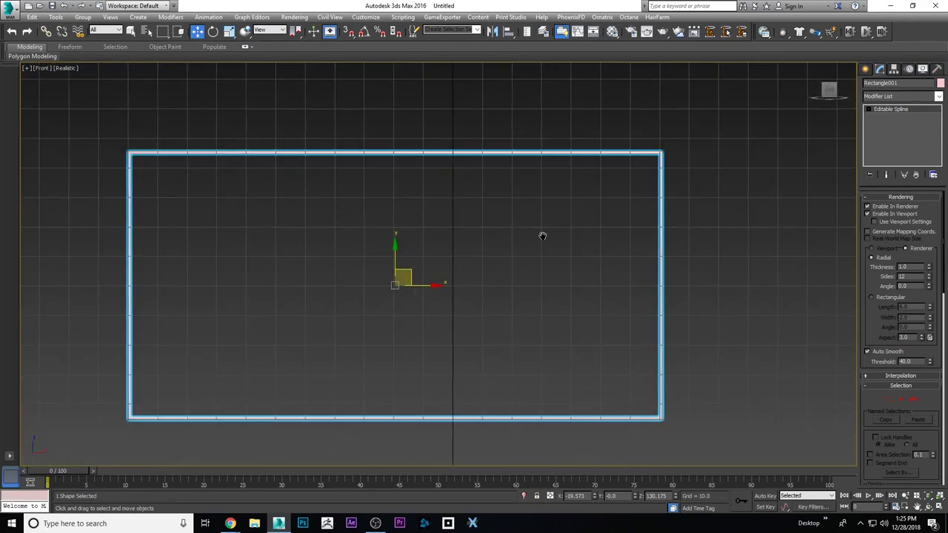
pyautogui.moveTo(928, 269); pyautogui.dragTo(929, 22)
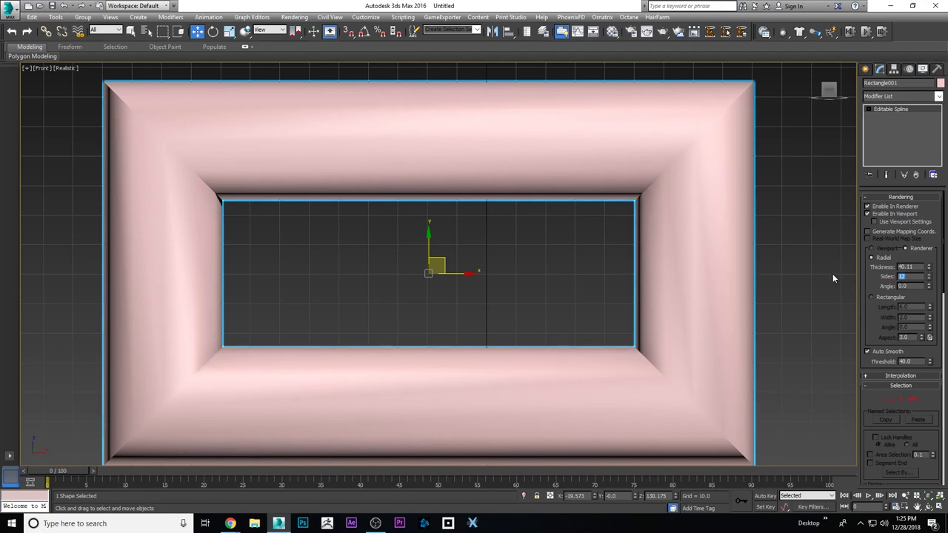
pyautogui.write('4')
pyautogui.press('Return')
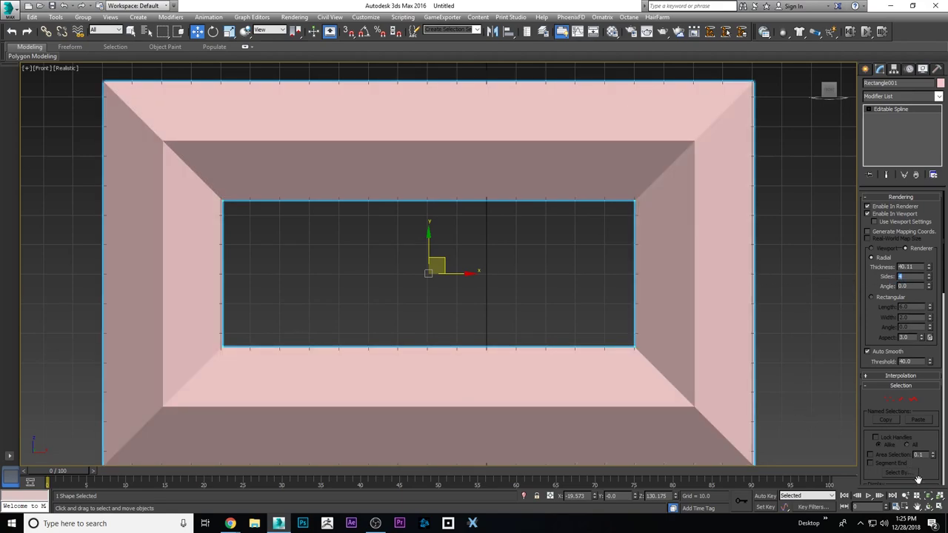
# Set the profile Angle to 45 and orbit to view the shaded frame with edges
pyautogui.click(928, 507)
pyautogui.moveTo(577, 315); pyautogui.dragTo(484, 273)
pyautogui.doubleClick(911, 286)
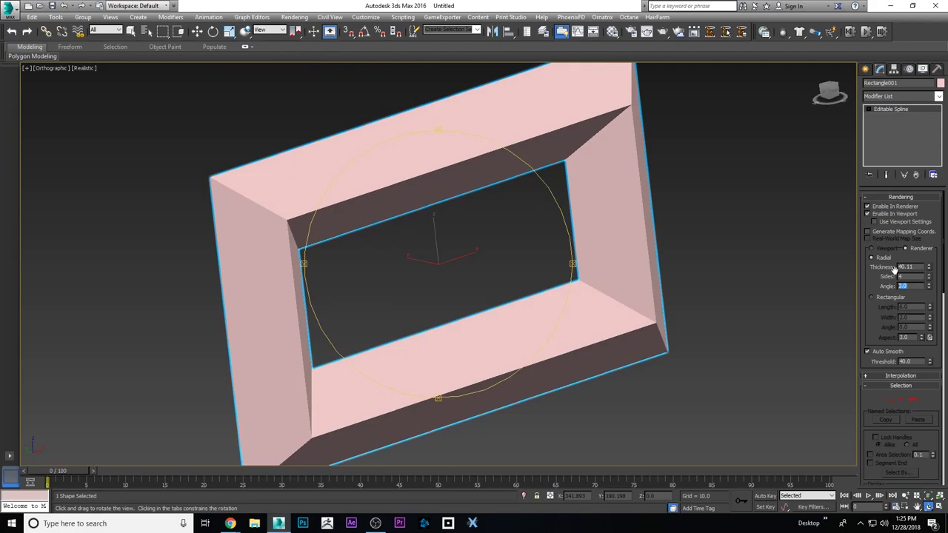
pyautogui.write('45')
pyautogui.press('Return')
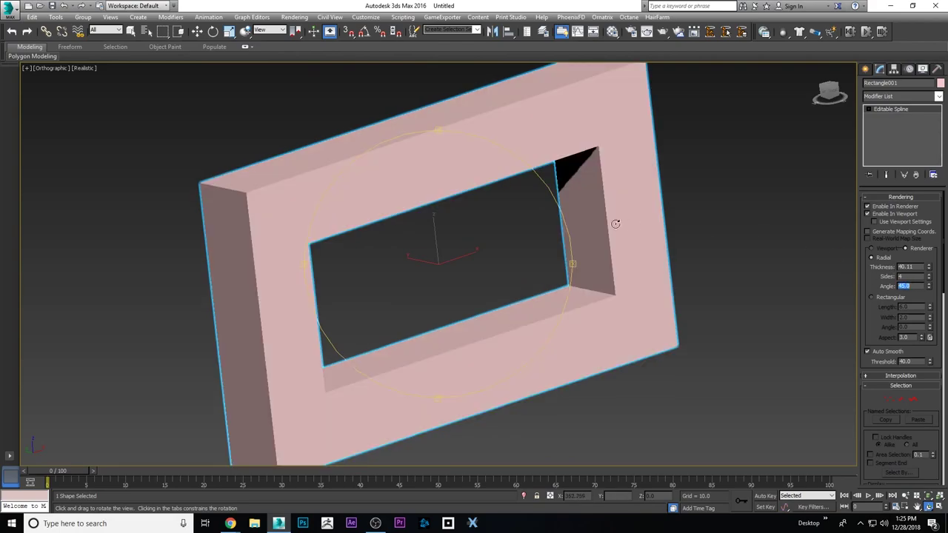
pyautogui.moveTo(615, 224)
pyautogui.mouseDown()
pyautogui.moveTo(494, 228)
pyautogui.moveTo(502, 218)
pyautogui.moveTo(376, 231)
pyautogui.moveTo(434, 223)
pyautogui.moveTo(440, 235)
pyautogui.moveTo(501, 239)
pyautogui.mouseUp()
pyautogui.press('F3')
pyautogui.press('F3')
pyautogui.press('F3')
pyautogui.press('F3')
pyautogui.scroll(-3, 468, 229)
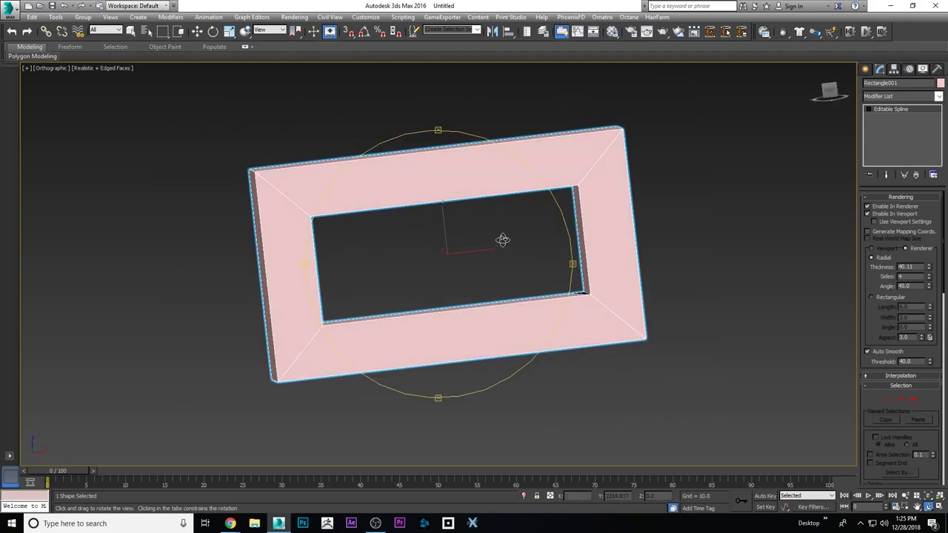
# Select all the rectangle's vertices and fillet the four corners into large arcs
pyautogui.click(872, 111)
pyautogui.click(885, 117)
pyautogui.press('F3')
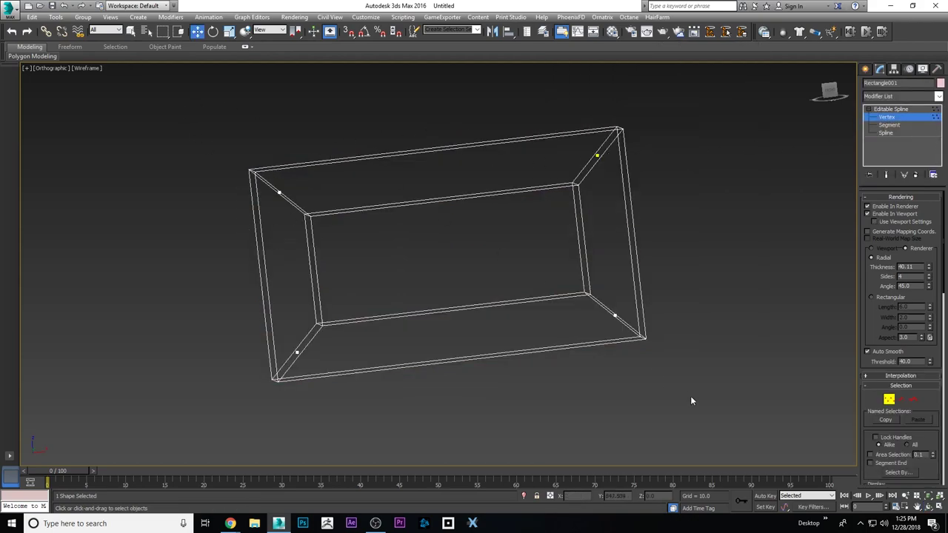
pyautogui.hotkey('ctrl', 'a')
pyautogui.scroll(-8, 865, 402)
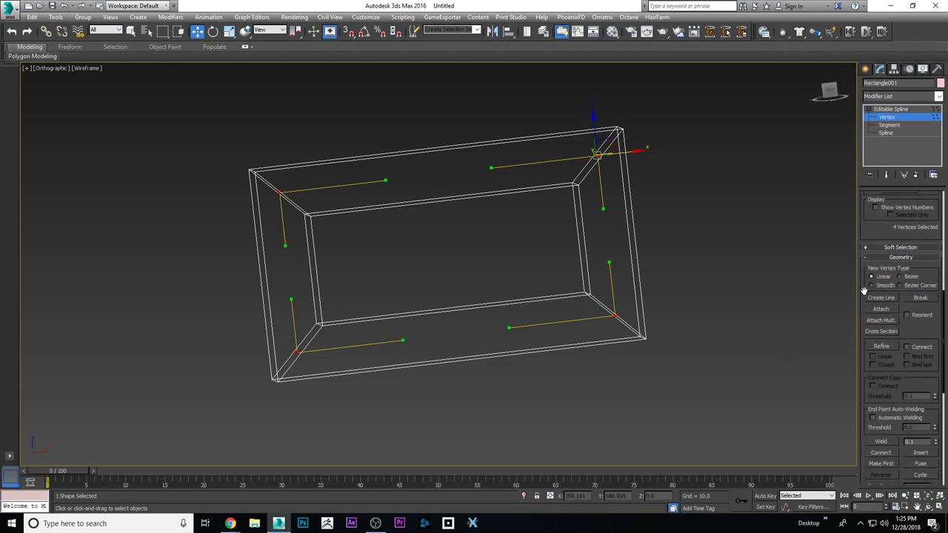
pyautogui.moveTo(865, 289); pyautogui.dragTo(874, 109)
pyautogui.click(881, 321)
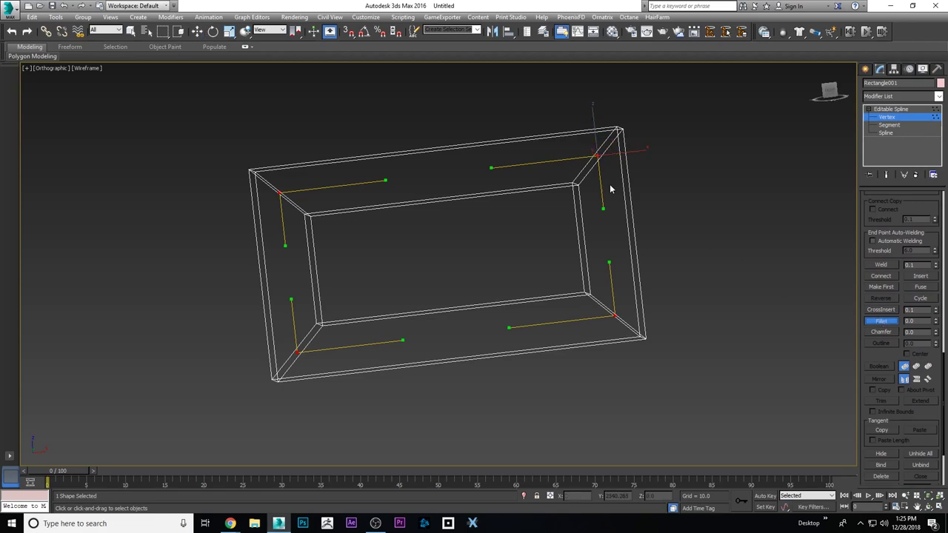
pyautogui.moveTo(599, 154); pyautogui.dragTo(587, 62)
pyautogui.rightClick(667, 153)
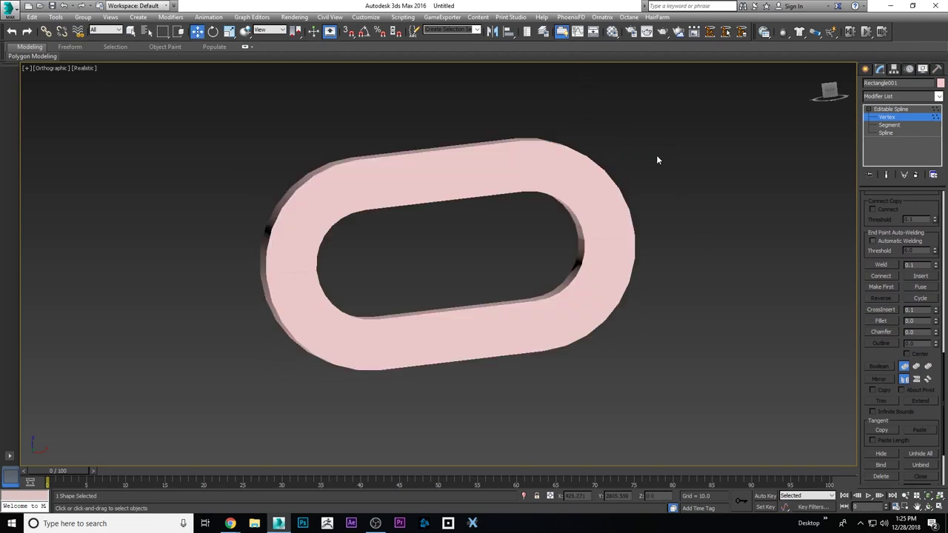
pyautogui.press('F3')
pyautogui.press('F3')
# Weld the open vertices at both ends of the oval with a 108.1 weld threshold
pyautogui.moveTo(593, 228); pyautogui.dragTo(631, 257)
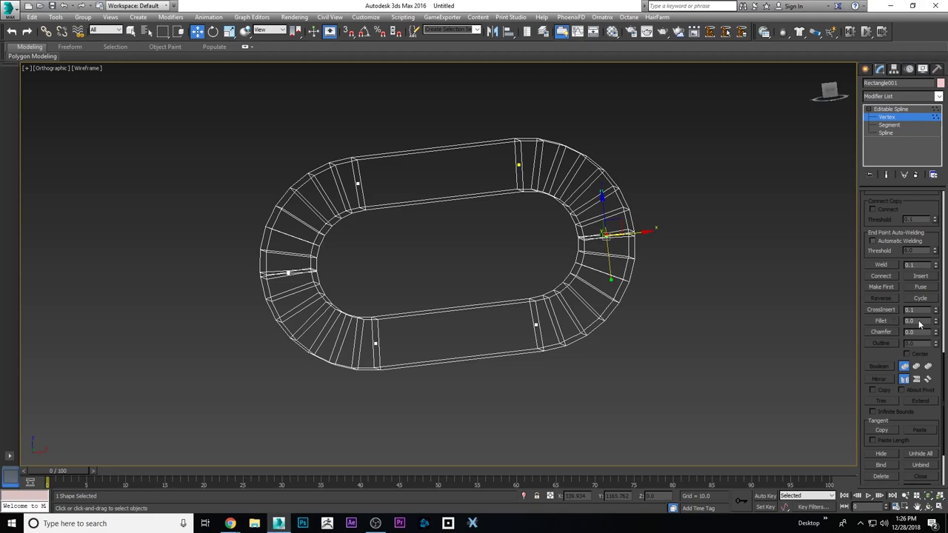
pyautogui.moveTo(936, 266); pyautogui.dragTo(927, 212)
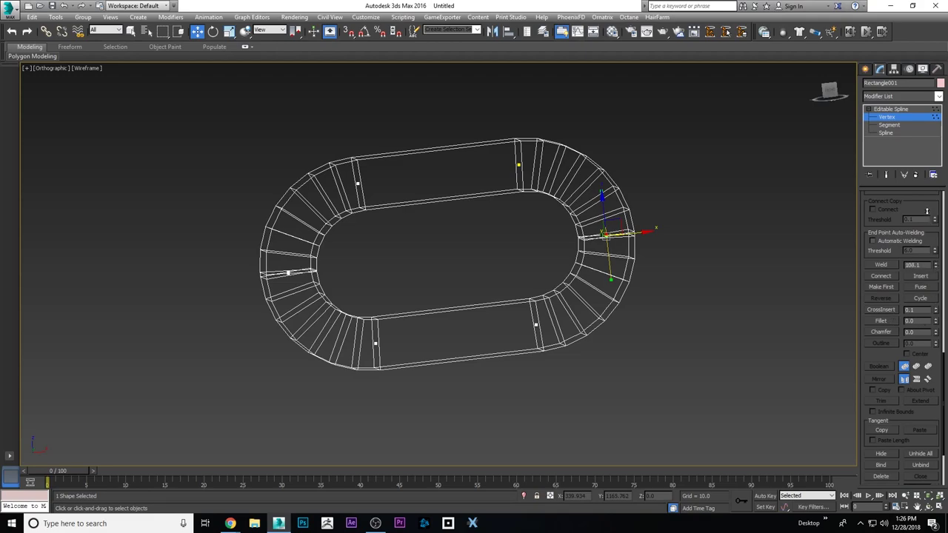
pyautogui.click(881, 264)
pyautogui.moveTo(274, 263); pyautogui.dragTo(323, 291)
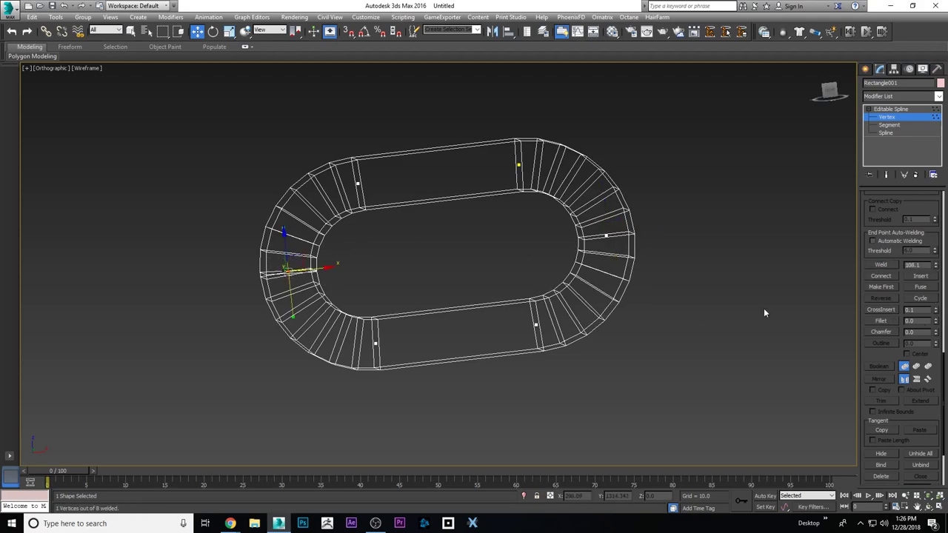
pyautogui.click(875, 265)
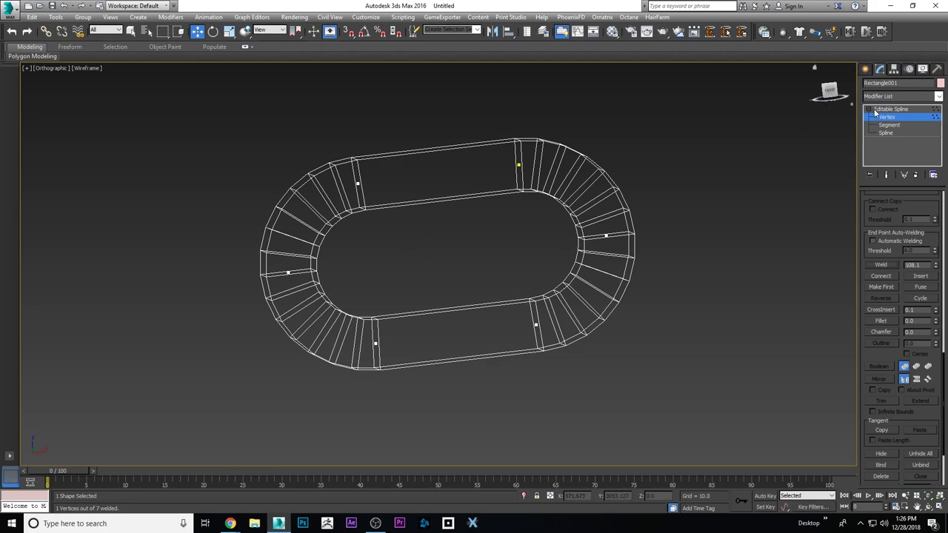
pyautogui.press('F3')
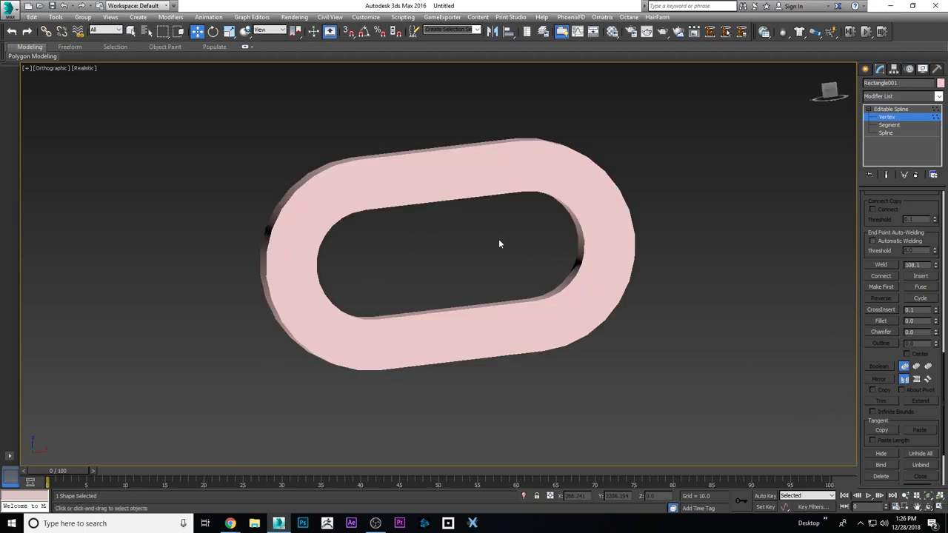
pyautogui.press('F4')
pyautogui.press('F3')
pyautogui.press('F3')
# Orbit and zoom around the oval link to inspect it from several angles
pyautogui.rightClick(615, 213)
pyautogui.keyDown('alt'); pyautogui.moveTo(628, 226); pyautogui.dragTo(440, 195, button='middle'); pyautogui.keyUp('alt')
pyautogui.scroll(5, 872, 237)
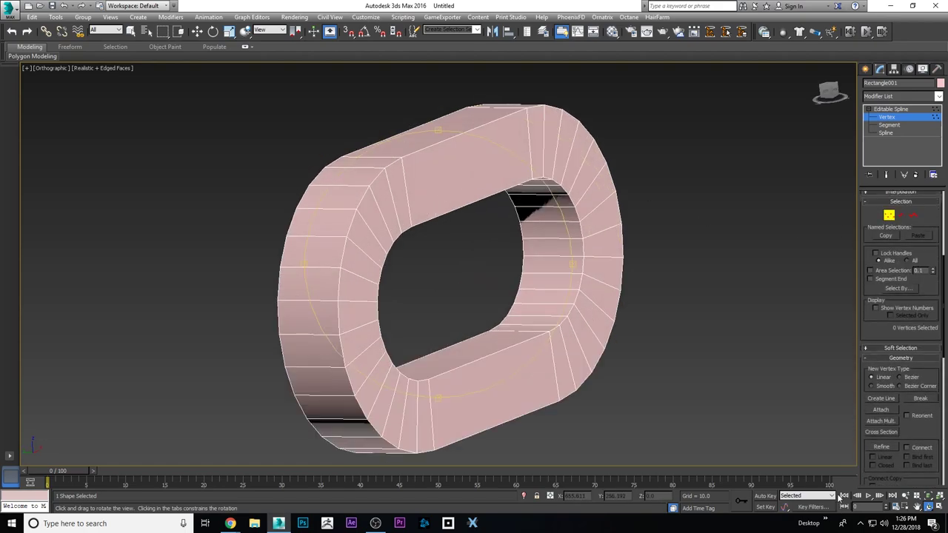
pyautogui.scroll(5, 868, 217)
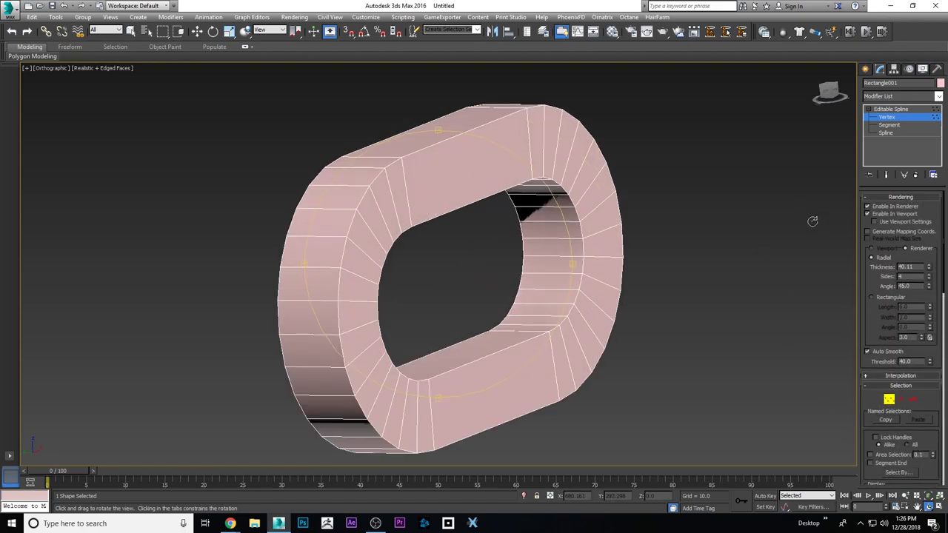
pyautogui.keyDown('alt'); pyautogui.moveTo(495, 247); pyautogui.dragTo(476, 245, button='middle'); pyautogui.keyUp('alt')
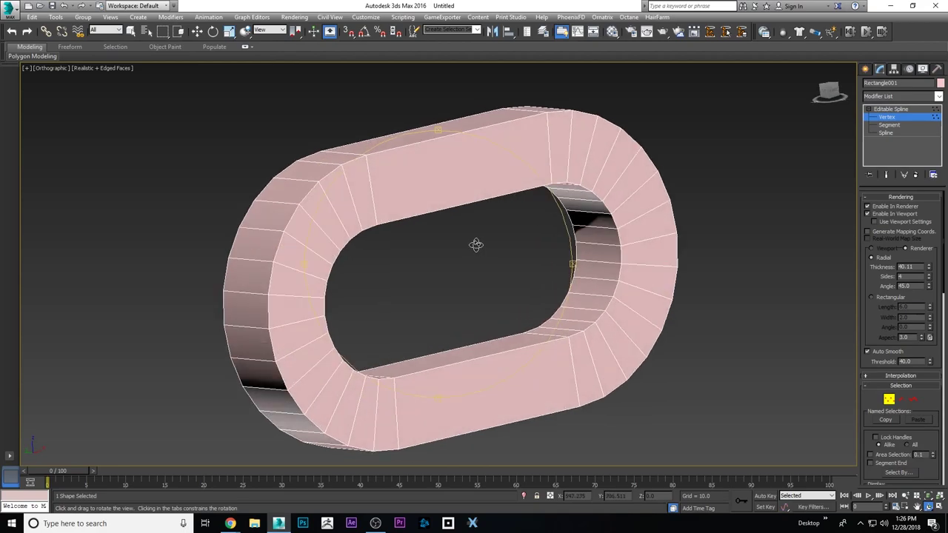
pyautogui.moveTo(483, 246); pyautogui.dragTo(484, 245)
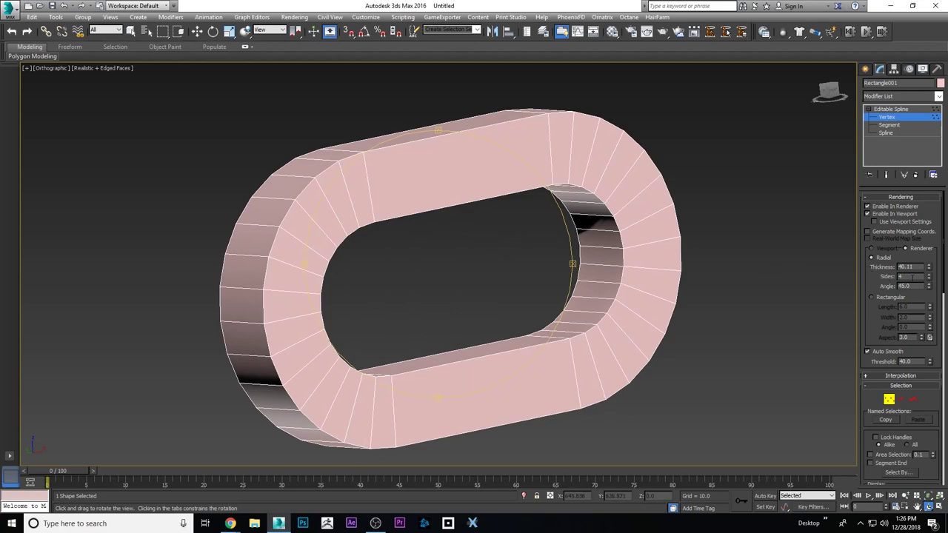
pyautogui.moveTo(438, 222)
pyautogui.mouseDown()
pyautogui.moveTo(470, 223)
pyautogui.moveTo(452, 224)
pyautogui.mouseUp()
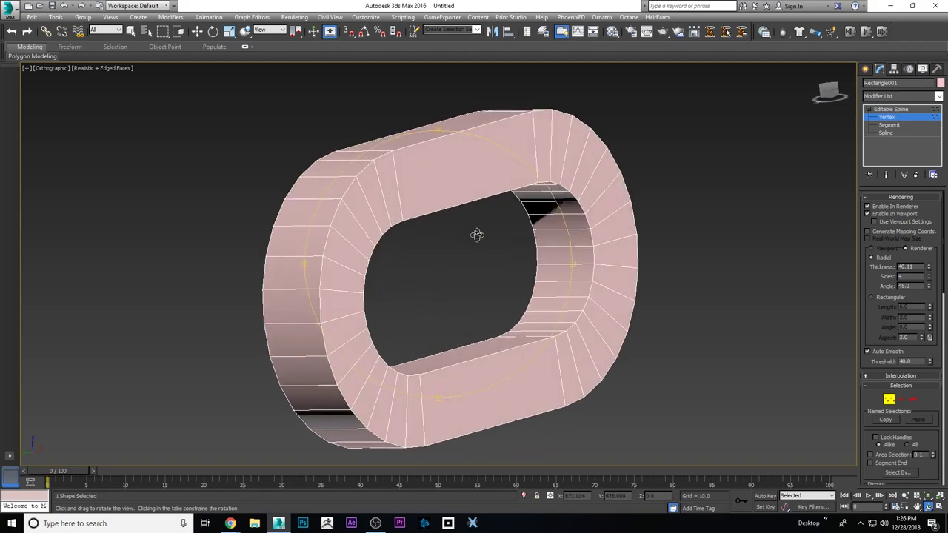
pyautogui.moveTo(534, 236); pyautogui.dragTo(486, 227)
pyautogui.scroll(-4, 486, 227)
pyautogui.moveTo(446, 289); pyautogui.dragTo(460, 261)
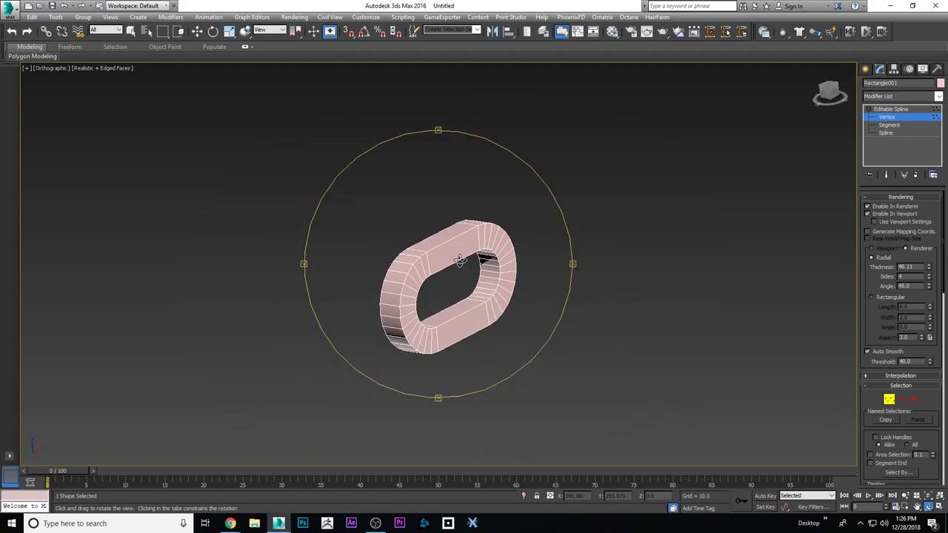
pyautogui.scroll(6, 459, 263)
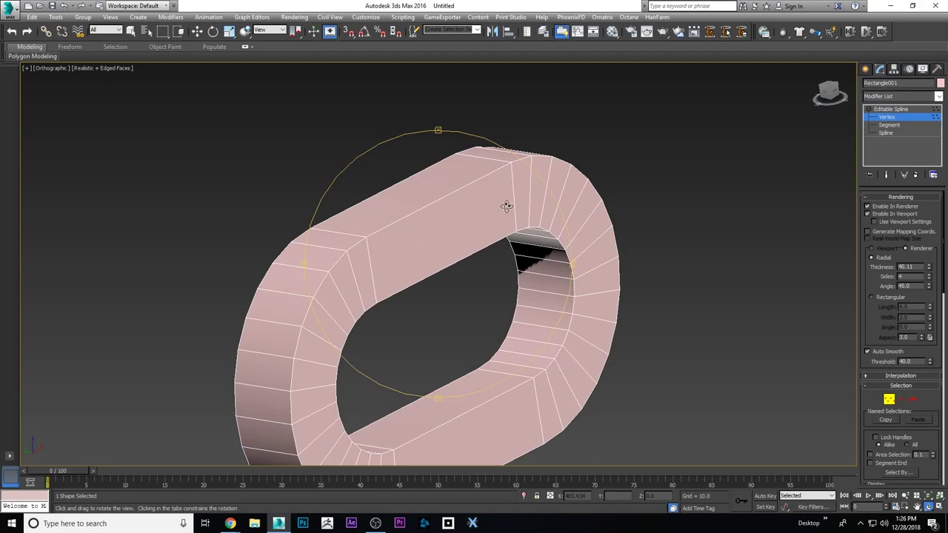
# Add a TurboSmooth modifier to the ring and orbit to view the result
pyautogui.click(938, 96)
pyautogui.press('t')
pyautogui.press('t')
pyautogui.press('t')
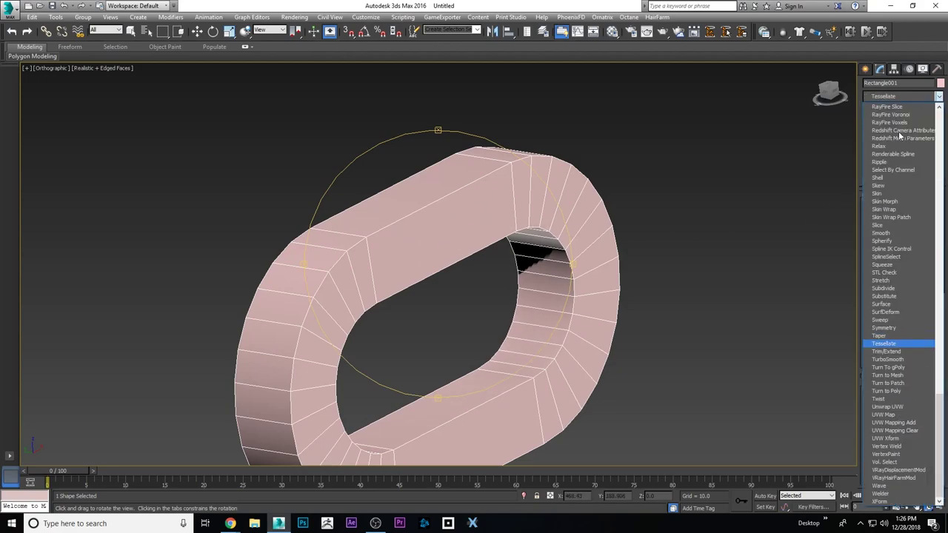
pyautogui.press('t')
pyautogui.press('Return')
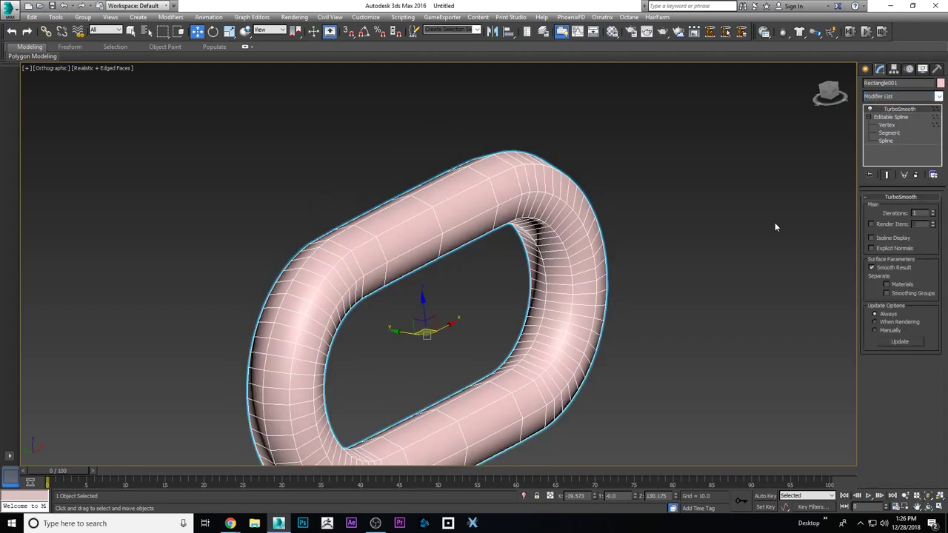
pyautogui.click(930, 508)
pyautogui.moveTo(470, 257); pyautogui.dragTo(453, 245)
# Add a Push modifier with Value 0.0 and switch TurboSmooth off
pyautogui.click(939, 97)
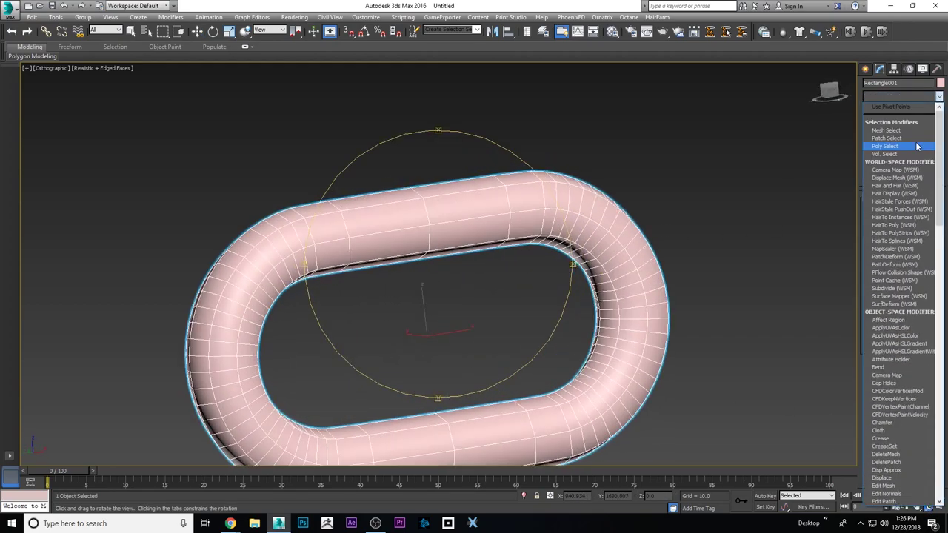
pyautogui.press('p')
pyautogui.press('p')
pyautogui.press('p')
pyautogui.press('p')
pyautogui.press('p')
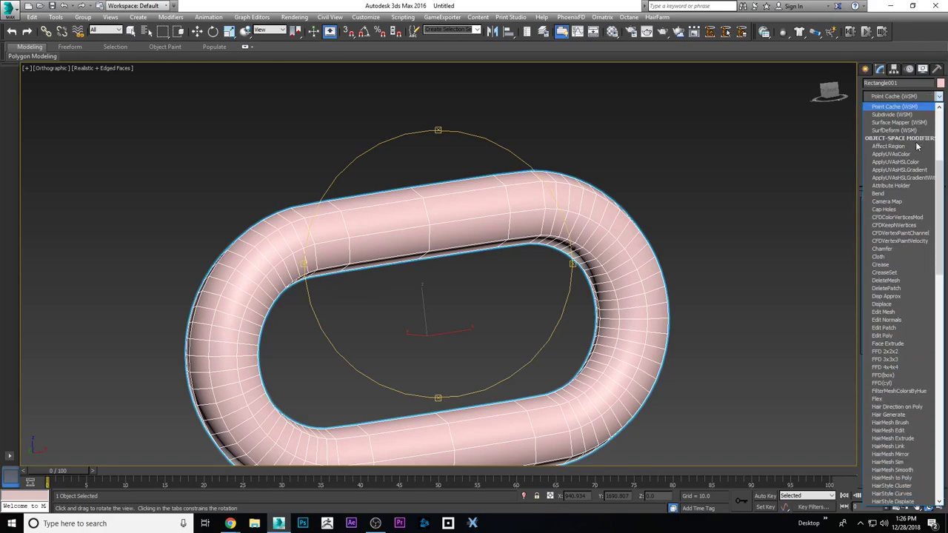
pyautogui.press('u')
pyautogui.press('Return')
pyautogui.moveTo(934, 209); pyautogui.dragTo(891, 109)
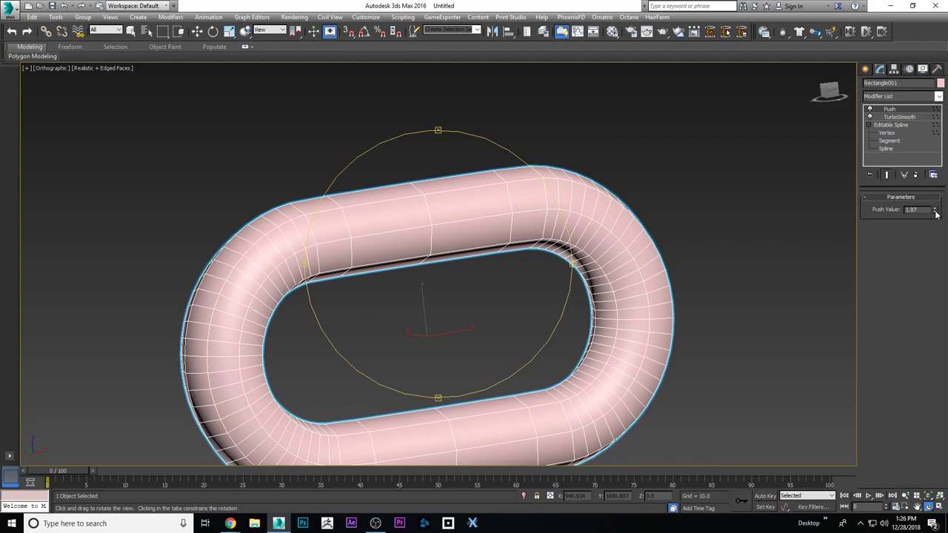
pyautogui.moveTo(936, 214); pyautogui.dragTo(902, 220)
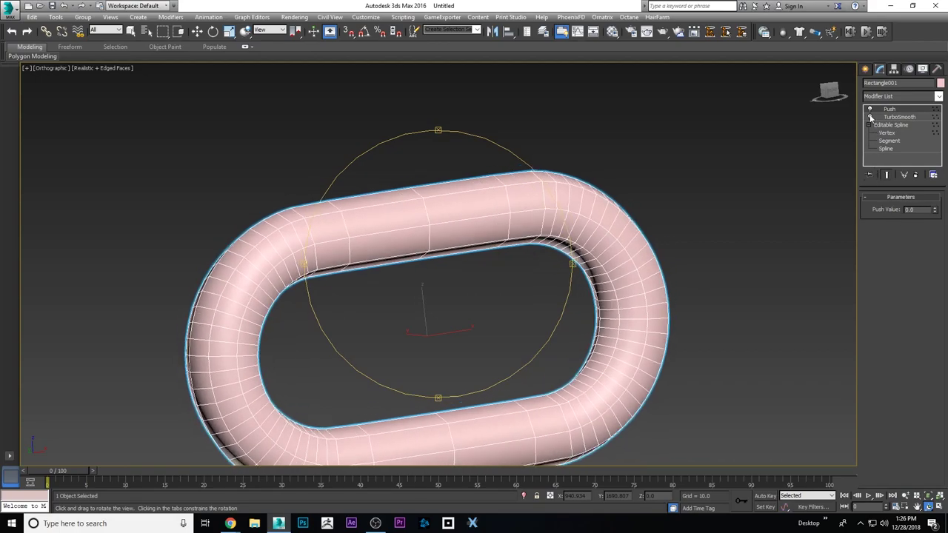
pyautogui.click(870, 117)
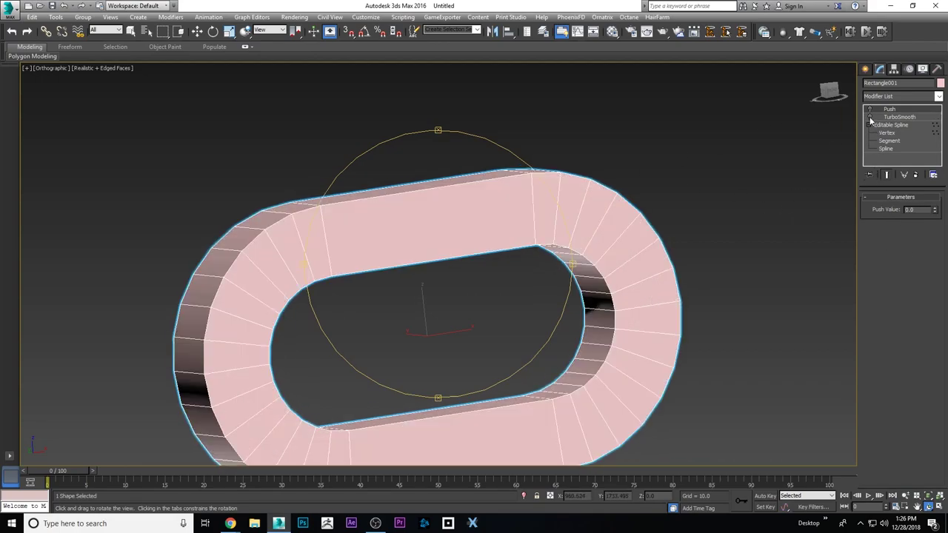
pyautogui.scroll(-5, 707, 195)
pyautogui.moveTo(459, 239); pyautogui.dragTo(459, 229)
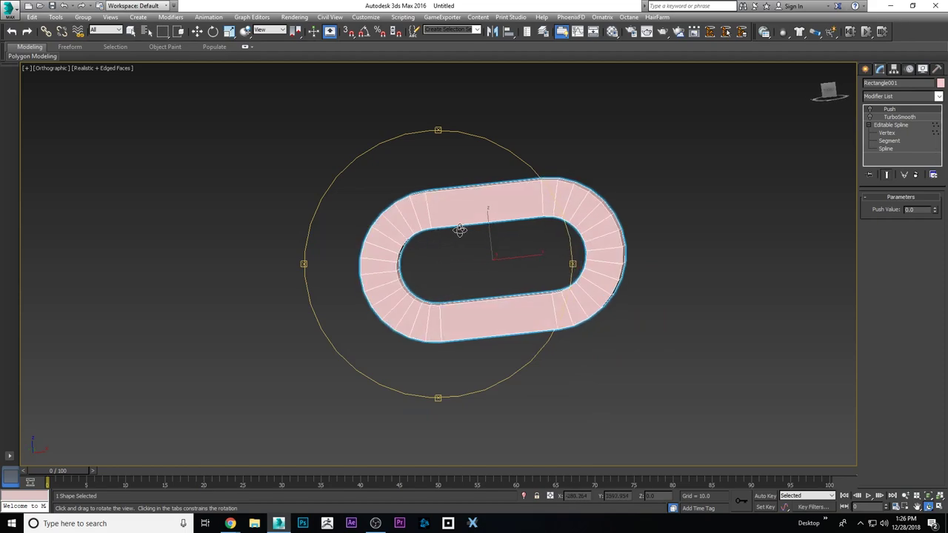
# Frame and pan the link in the Front view, reselect it, and show the MassFX Rigid Body flyout
pyautogui.press('w')
pyautogui.press('f')
pyautogui.click(865, 68)
pyautogui.press('z')
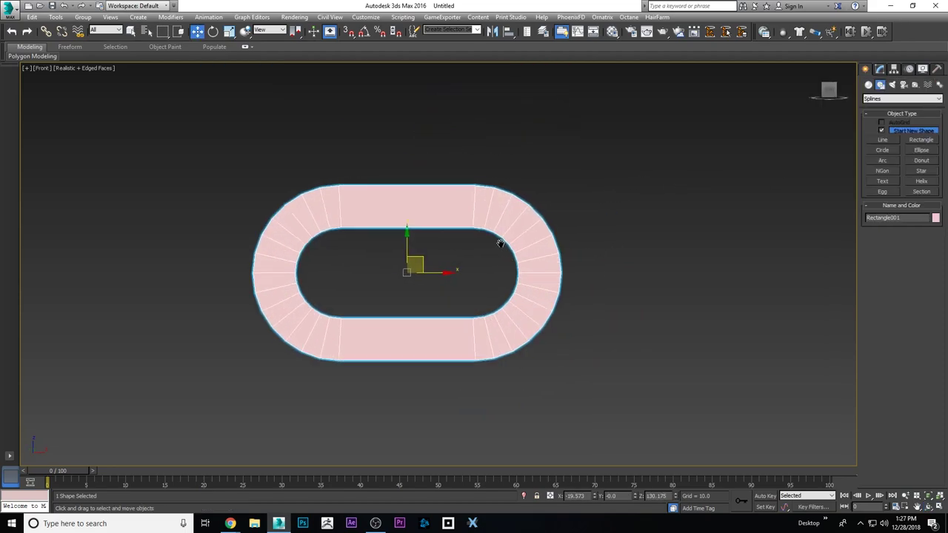
pyautogui.rightClick(408, 247)
pyautogui.click(469, 279)
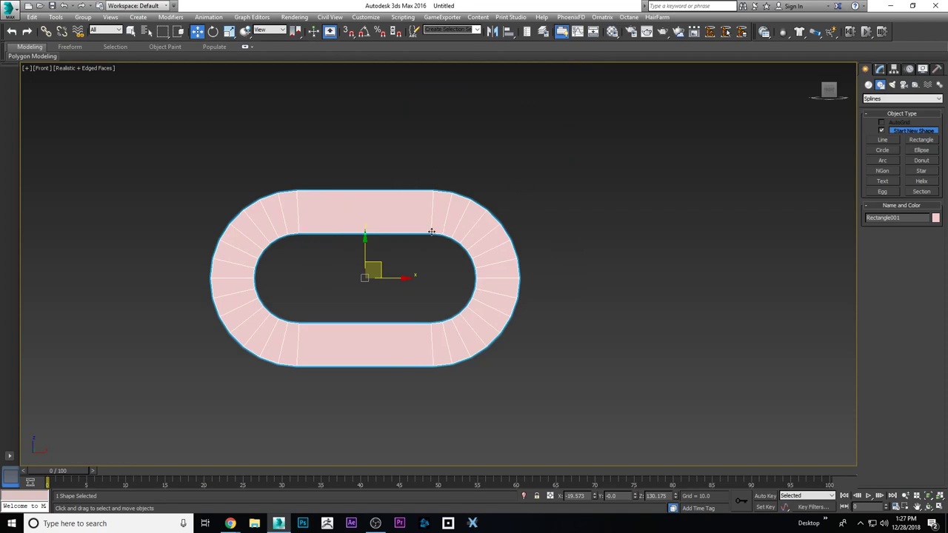
pyautogui.moveTo(419, 250); pyautogui.dragTo(356, 238, button='middle')
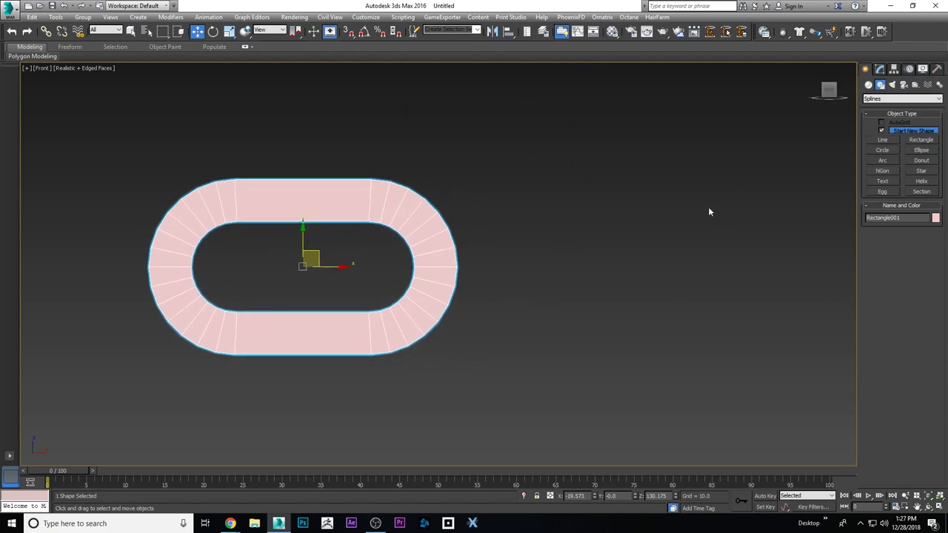
pyautogui.click(317, 152)
pyautogui.click(354, 201)
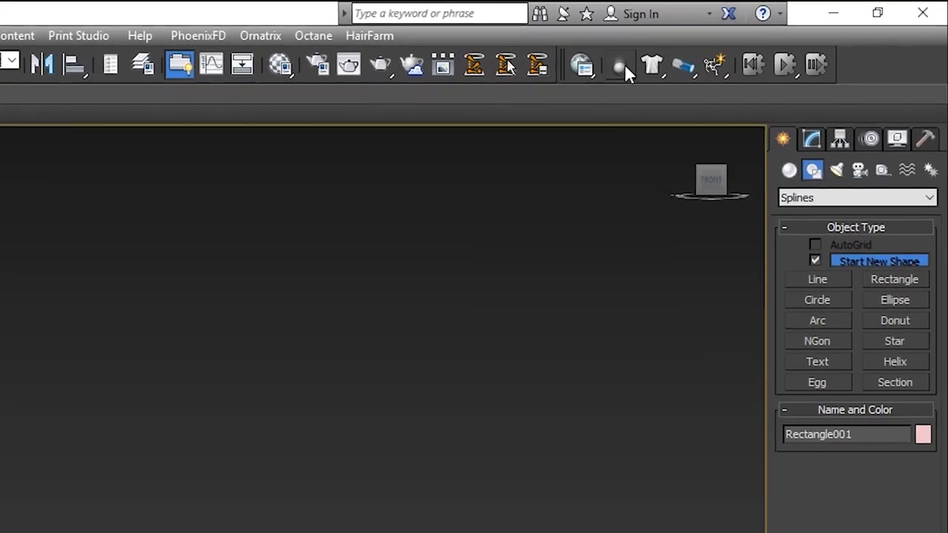
pyautogui.click(617, 66)
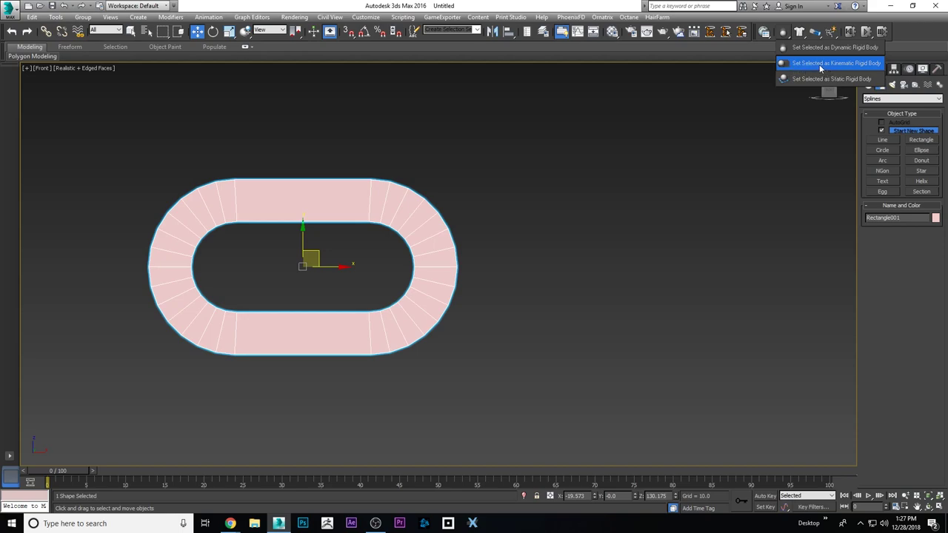
# Attempt to make the link Kinematic and dismiss the non-geometry nodes warning
pyautogui.click(812, 64)
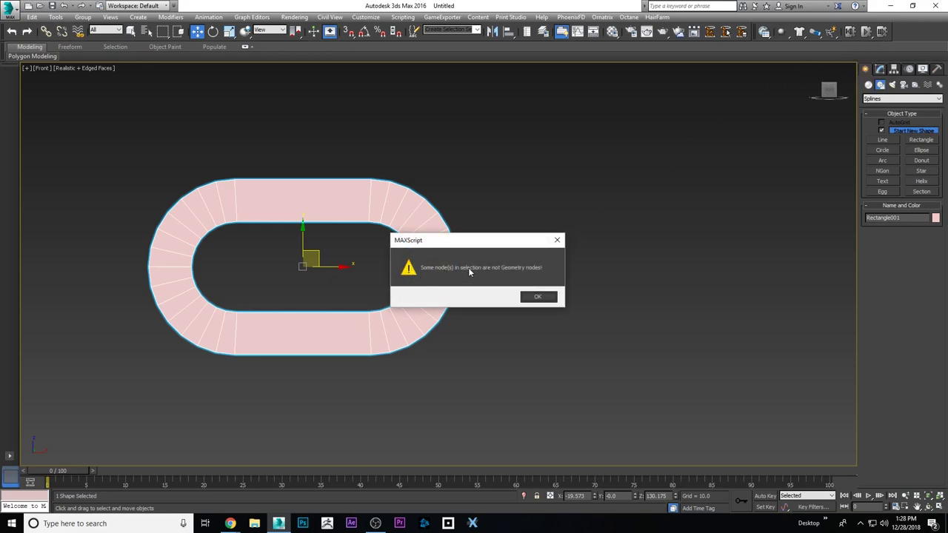
pyautogui.click(539, 296)
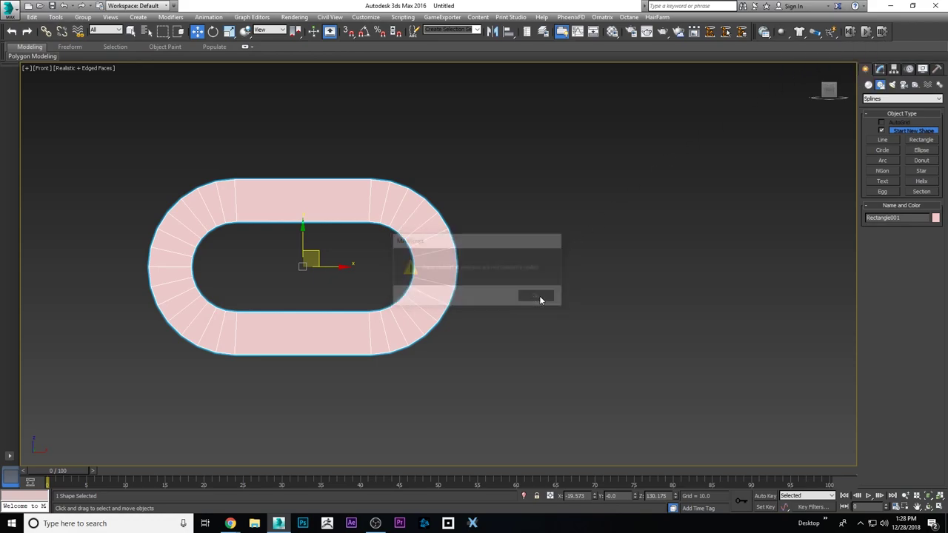
pyautogui.click(880, 72)
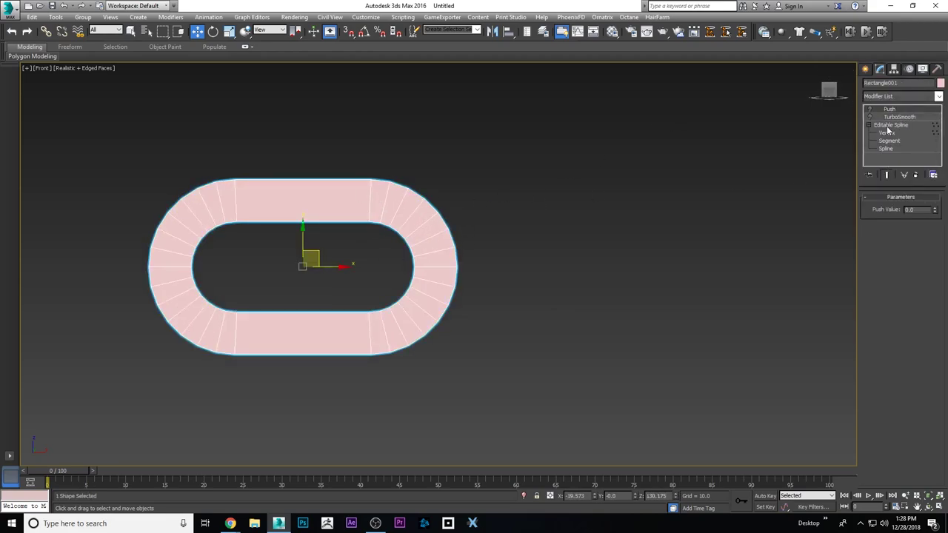
# Collapse the ring to an Editable Mesh, then convert it to an Editable Poly
pyautogui.rightClick(342, 214)
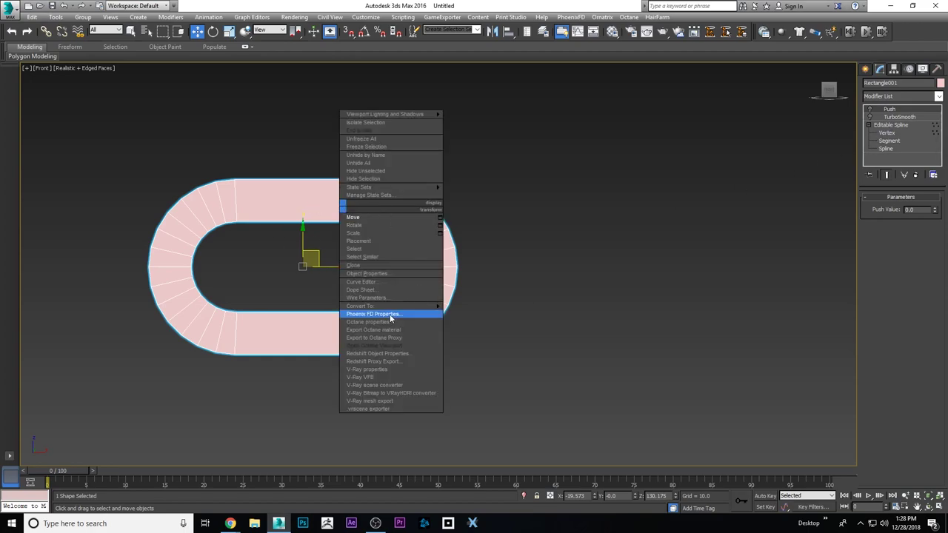
pyautogui.moveTo(391, 307)
pyautogui.click(493, 314)
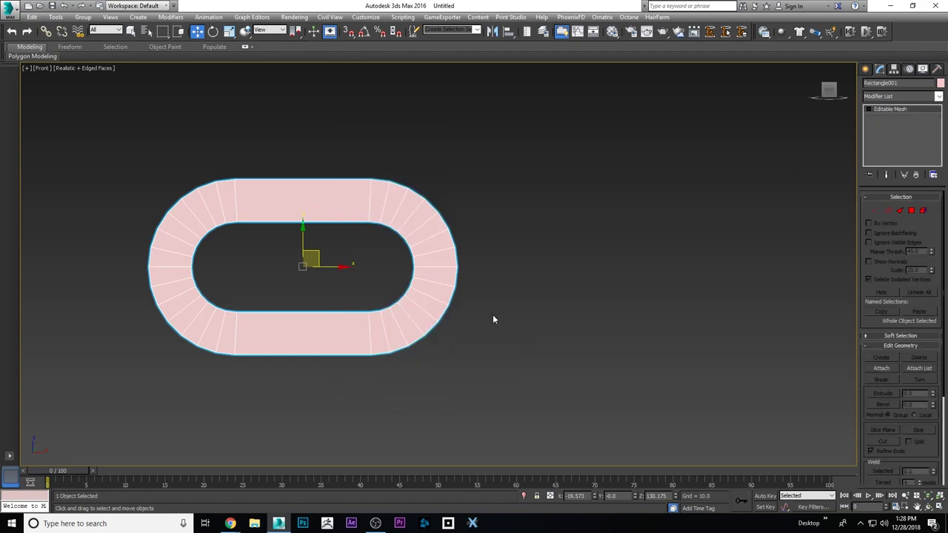
pyautogui.click(424, 189)
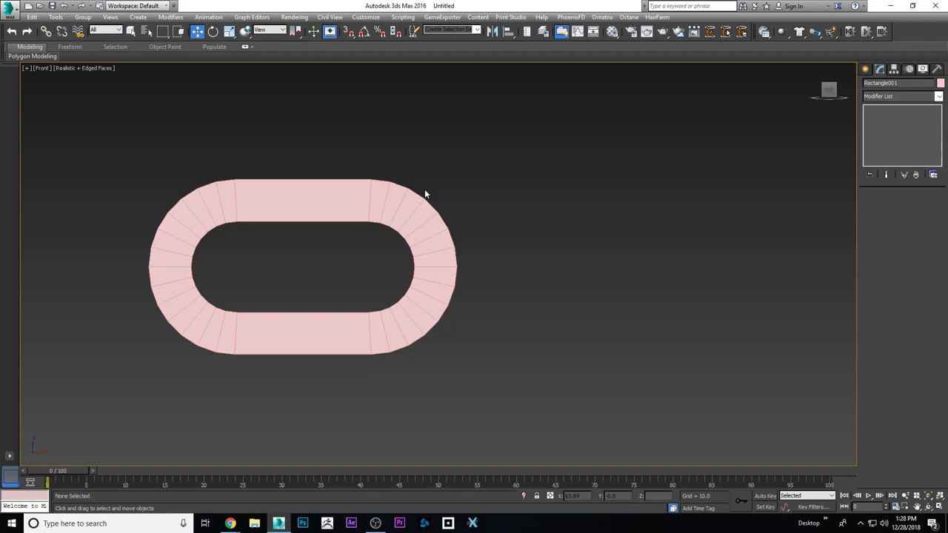
pyautogui.rightClick(378, 194)
pyautogui.moveTo(403, 294)
pyautogui.click(518, 302)
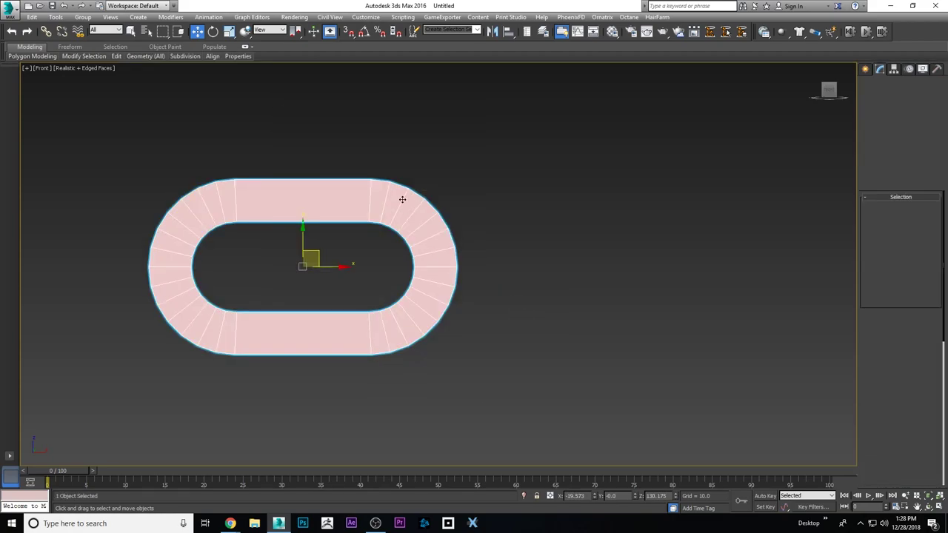
pyautogui.click(782, 32)
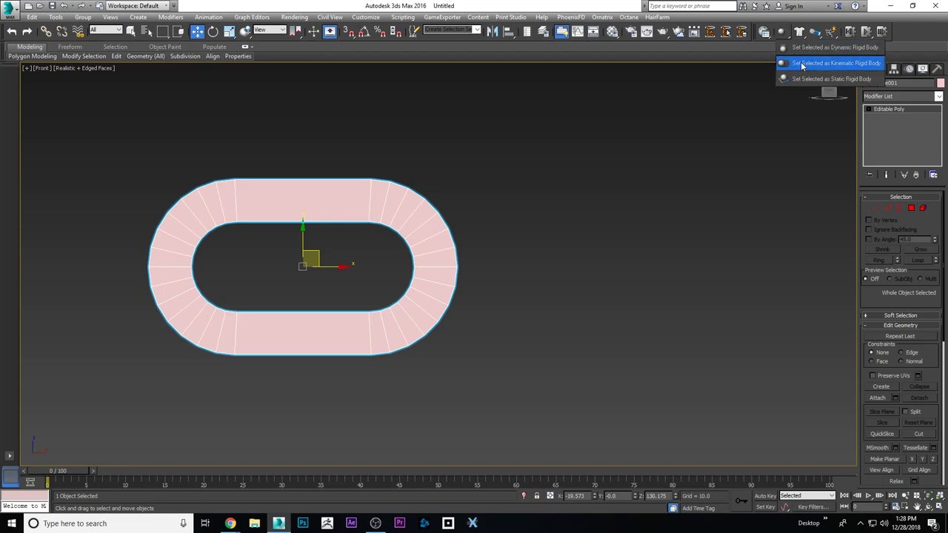
# Set the ring as a Kinematic Rigid Body and orbit around it in 3D
pyautogui.click(802, 65)
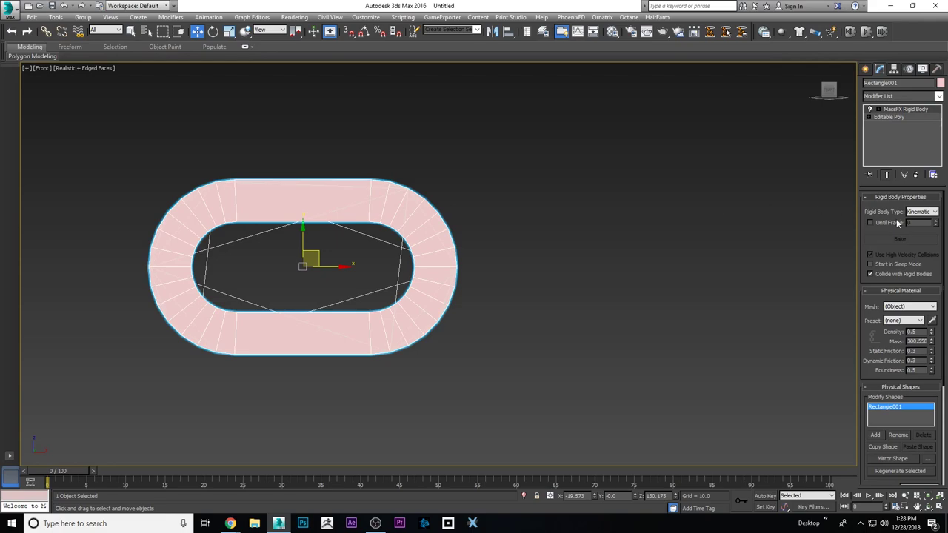
pyautogui.moveTo(865, 240); pyautogui.dragTo(763, 188)
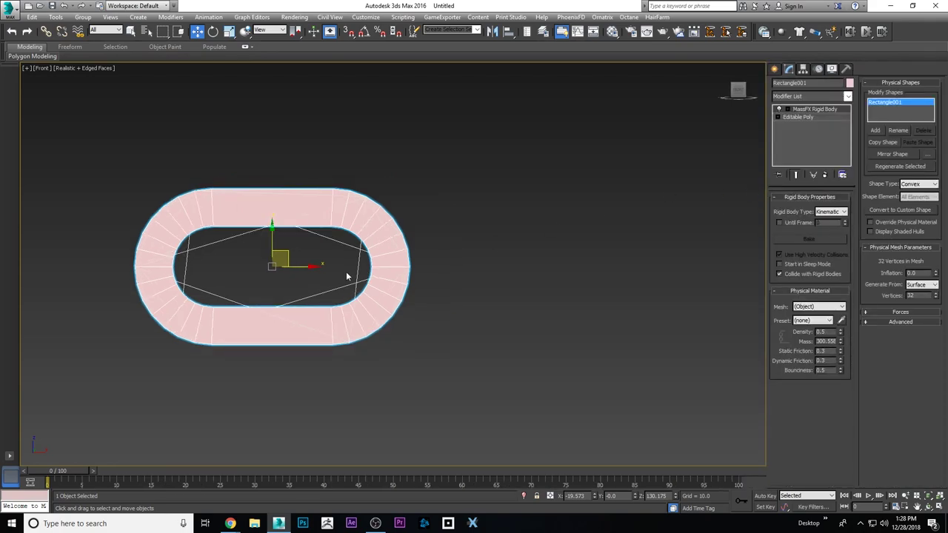
pyautogui.scroll(3, 183, 229)
pyautogui.scroll(-2, 182, 267)
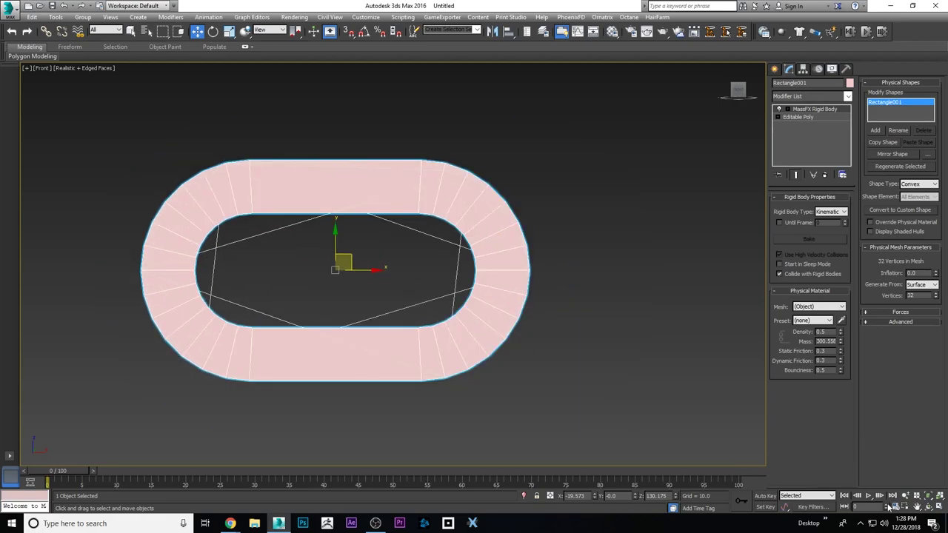
pyautogui.click(927, 508)
pyautogui.moveTo(479, 326); pyautogui.dragTo(417, 287)
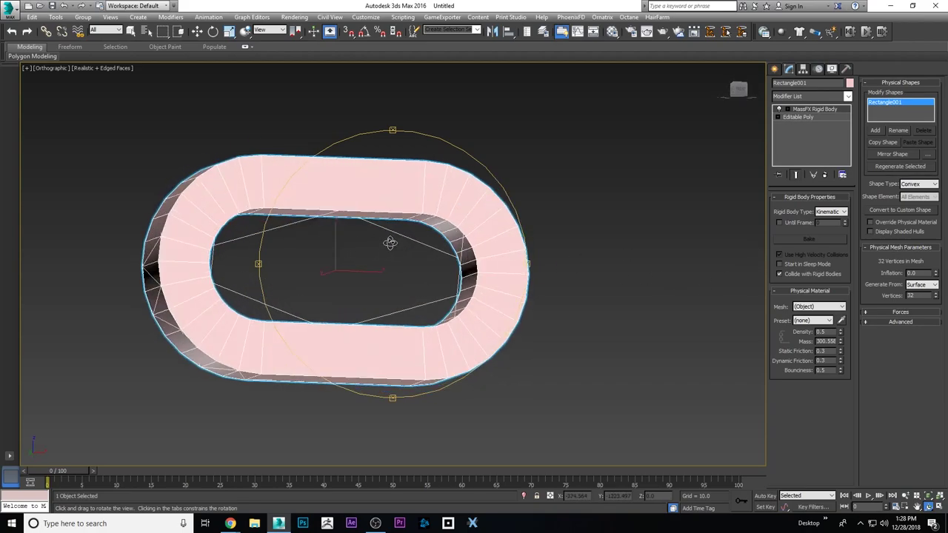
pyautogui.moveTo(390, 244); pyautogui.dragTo(291, 245)
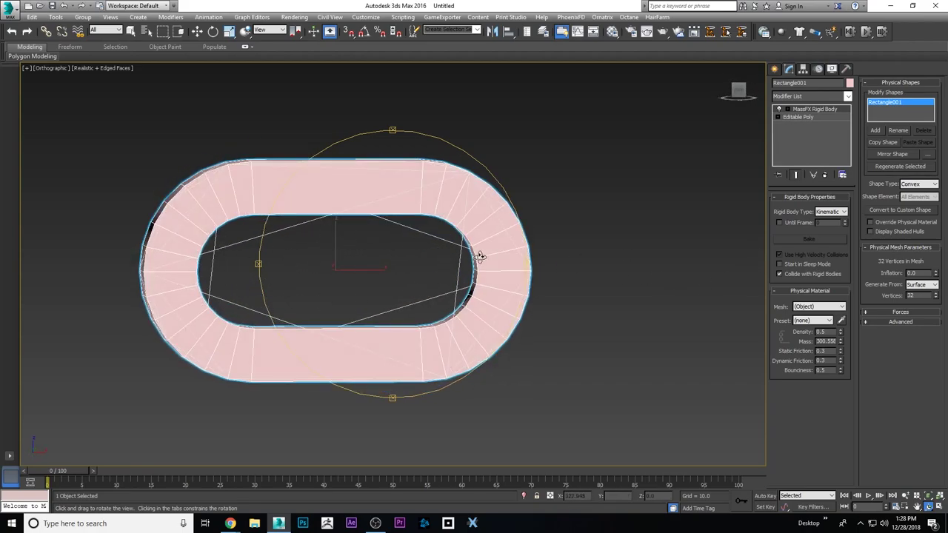
pyautogui.moveTo(480, 259); pyautogui.dragTo(430, 262)
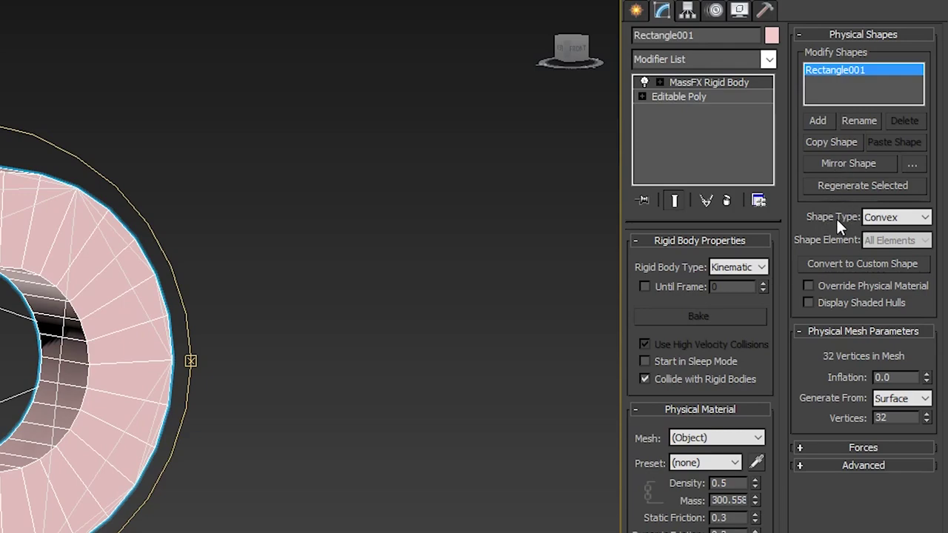
# Change the physical shape type to Concave and generate its collision hulls
pyautogui.click(909, 220)
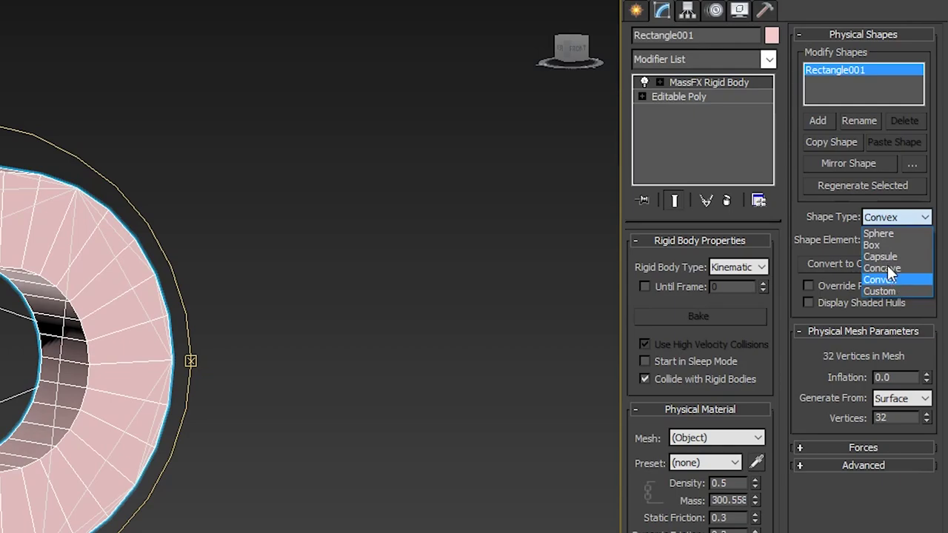
pyautogui.click(888, 268)
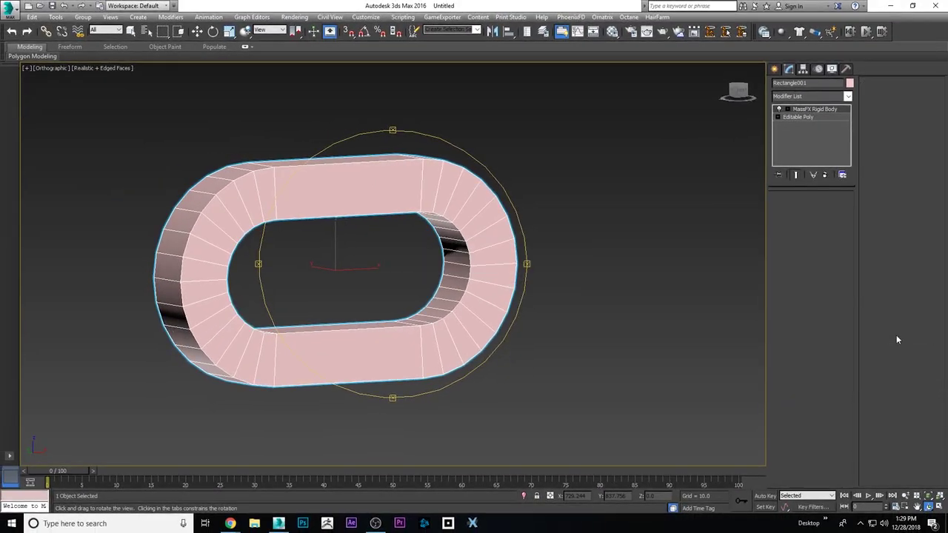
pyautogui.click(897, 345)
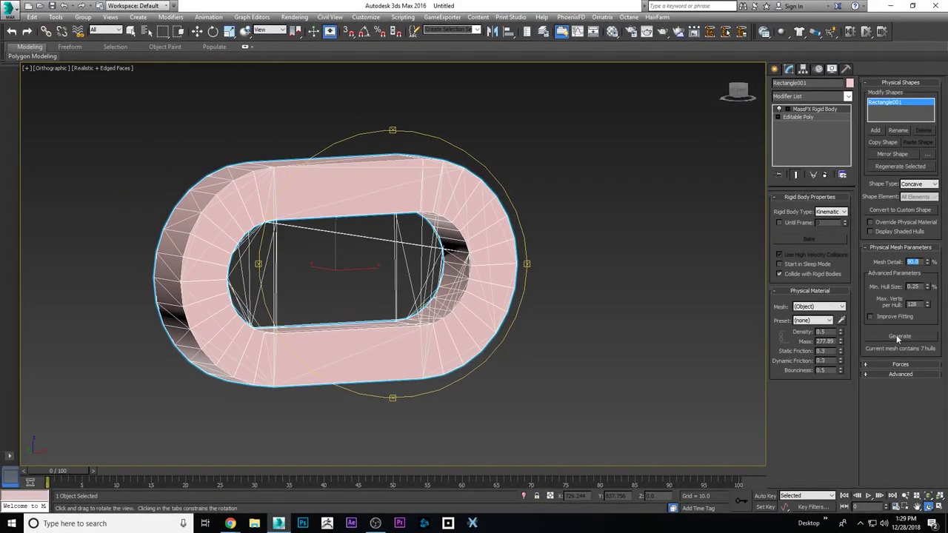
pyautogui.moveTo(374, 245); pyautogui.dragTo(349, 273)
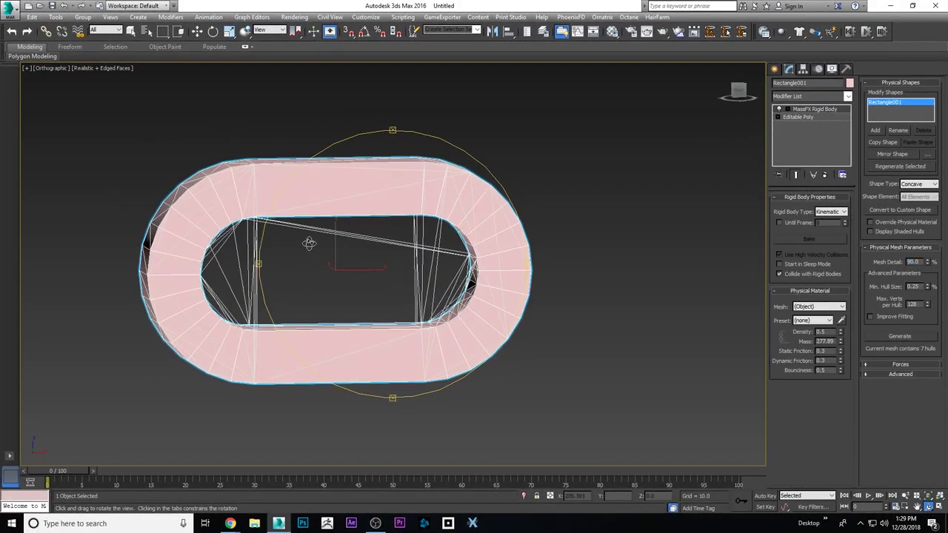
pyautogui.moveTo(431, 267); pyautogui.dragTo(394, 266)
pyautogui.moveTo(439, 242); pyautogui.dragTo(429, 260)
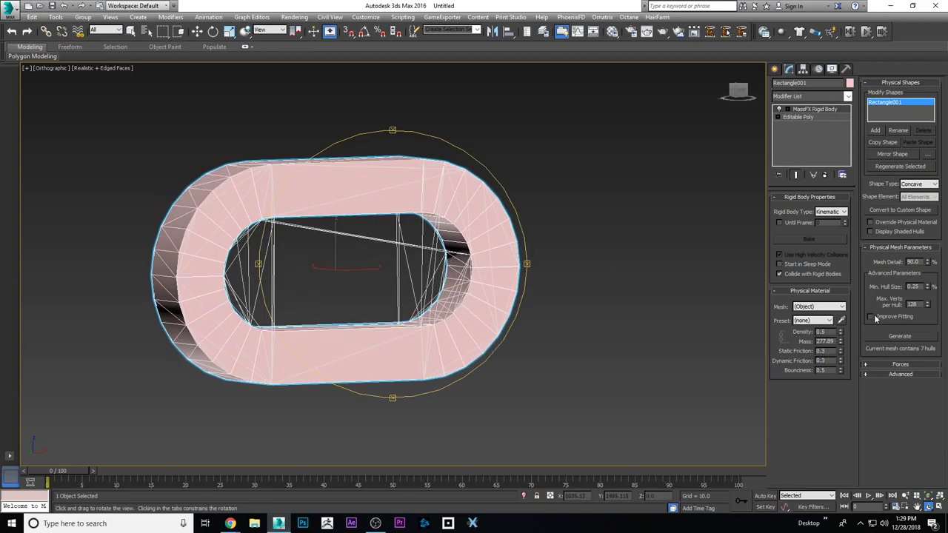
# Turn on Improve Fitting, set Mesh Detail to 100 and regenerate the hulls
pyautogui.click(898, 338)
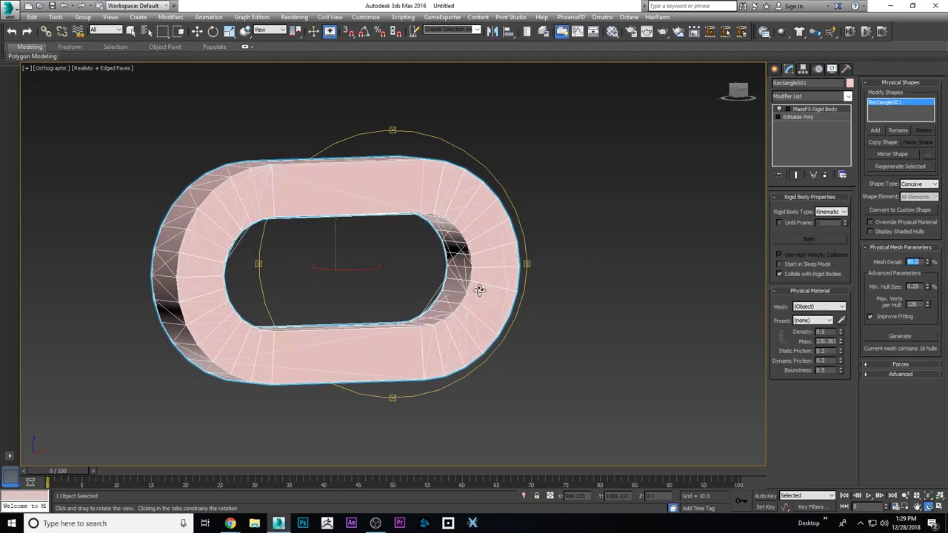
pyautogui.moveTo(478, 288); pyautogui.dragTo(513, 283)
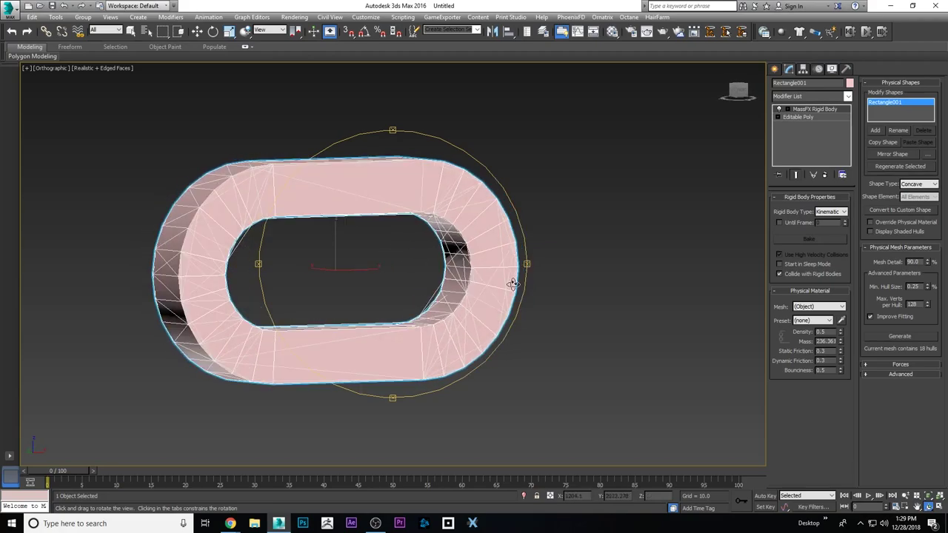
pyautogui.doubleClick(913, 262)
pyautogui.write('1')
pyautogui.press('Return')
pyautogui.click(890, 334)
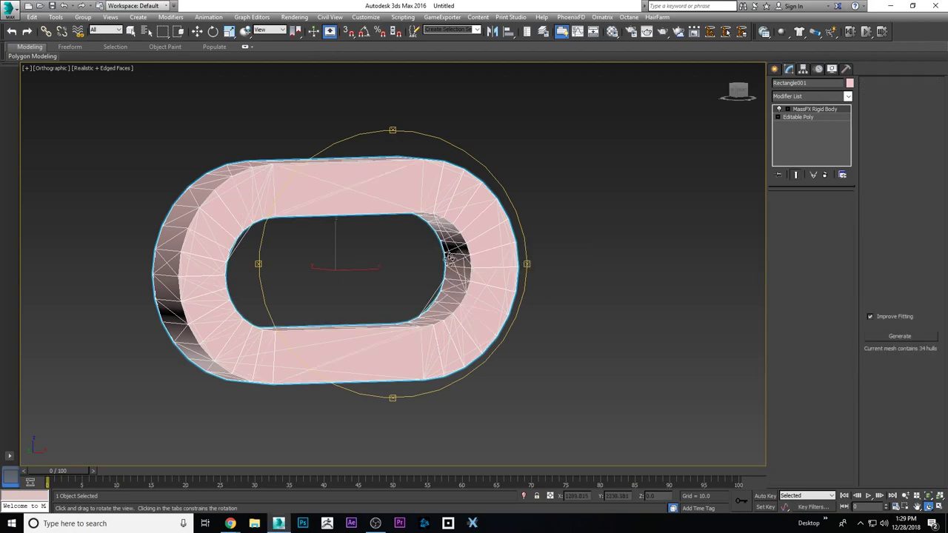
pyautogui.moveTo(447, 240); pyautogui.dragTo(430, 260)
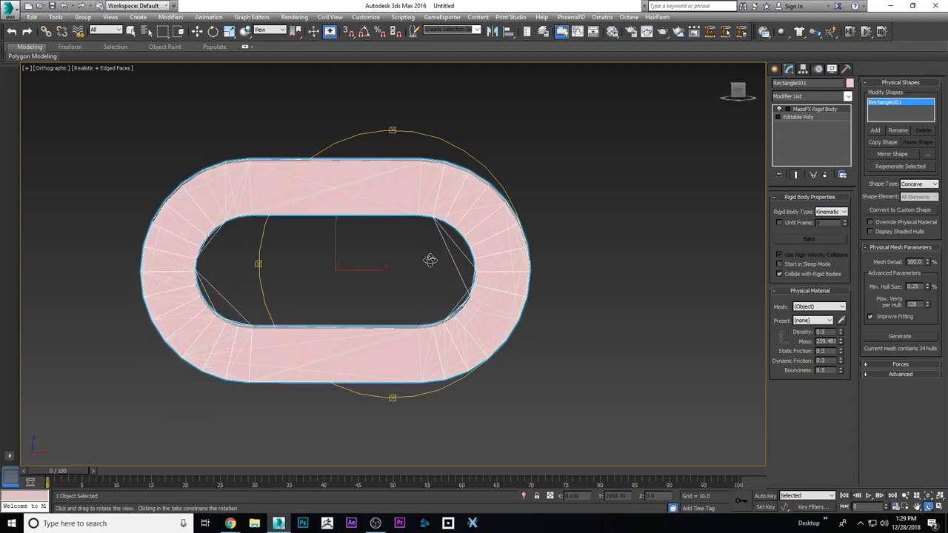
pyautogui.moveTo(372, 247); pyautogui.dragTo(402, 259)
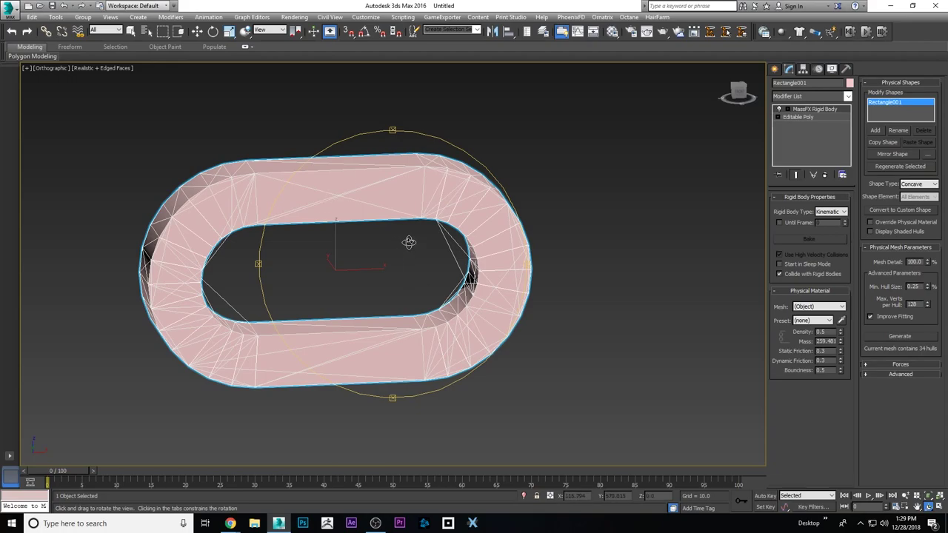
# Return to the Front view and reselect the ring with the Move tool
pyautogui.press('f')
pyautogui.scroll(-3, 355, 240)
pyautogui.press('w')
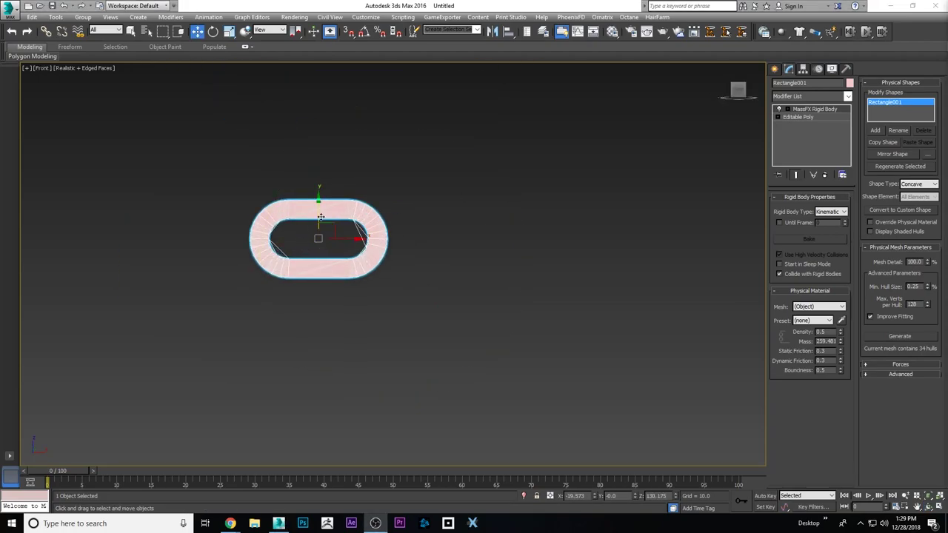
pyautogui.scroll(4, 319, 222)
pyautogui.scroll(-4, 348, 262)
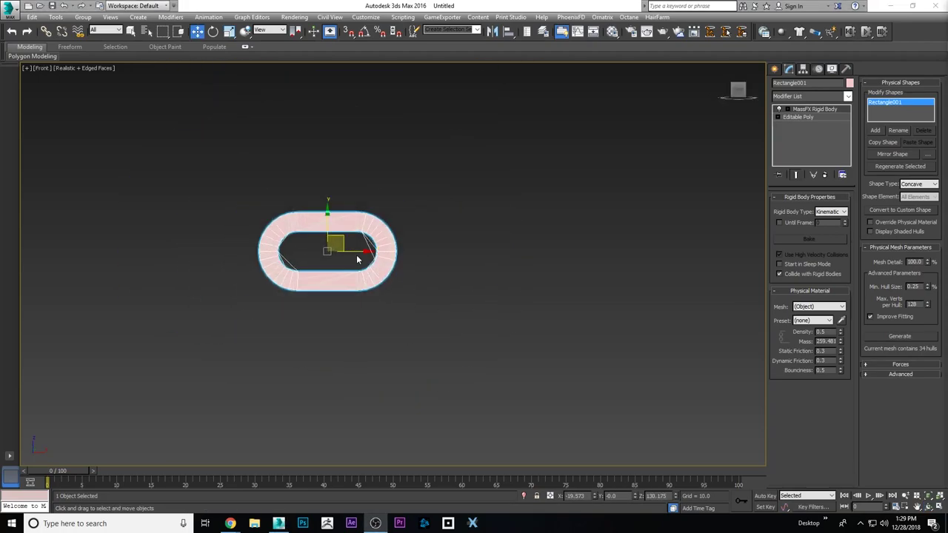
pyautogui.scroll(2, 415, 262)
pyautogui.click(427, 264)
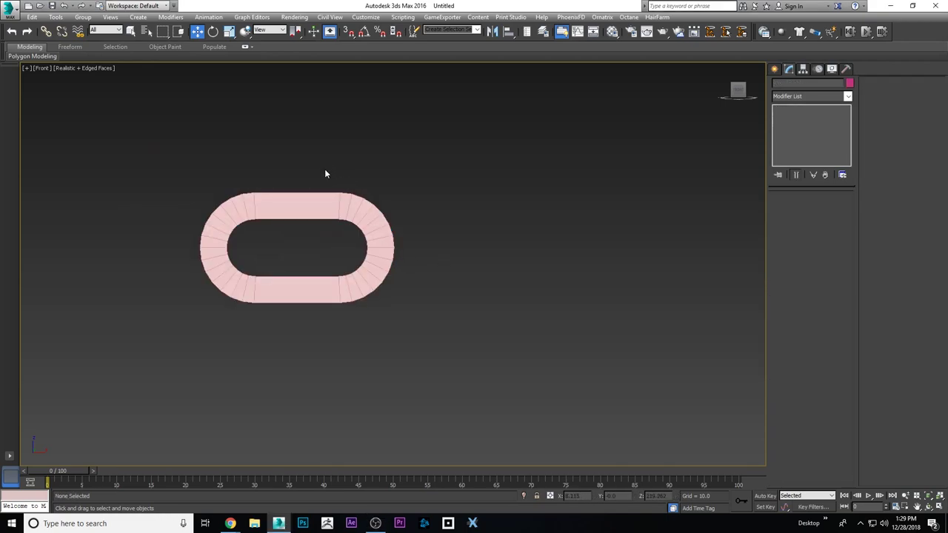
pyautogui.click(339, 259)
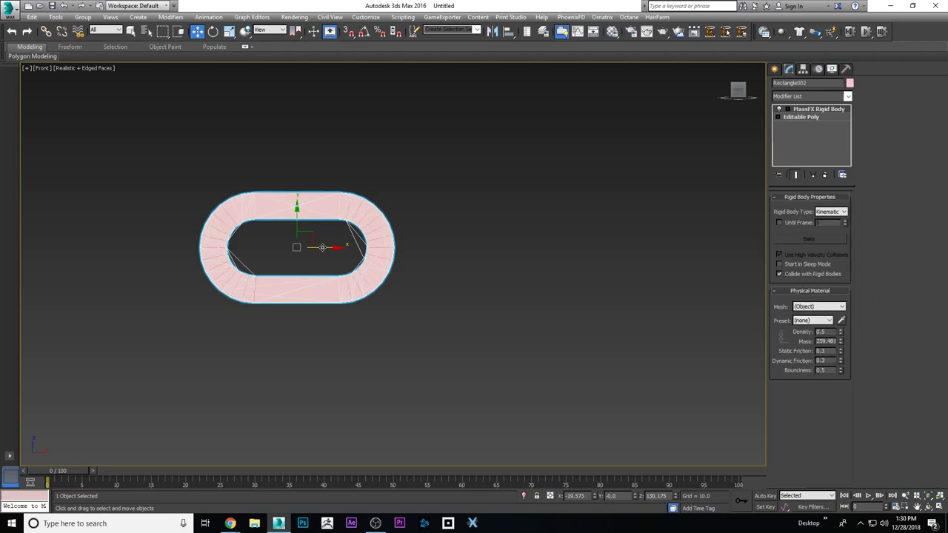
# Clone the link to the right and rotate the copy 90° about X with Angle Snap
pyautogui.keyDown('shift'); pyautogui.moveTo(322, 247); pyautogui.dragTo(430, 253); pyautogui.keyUp('shift')
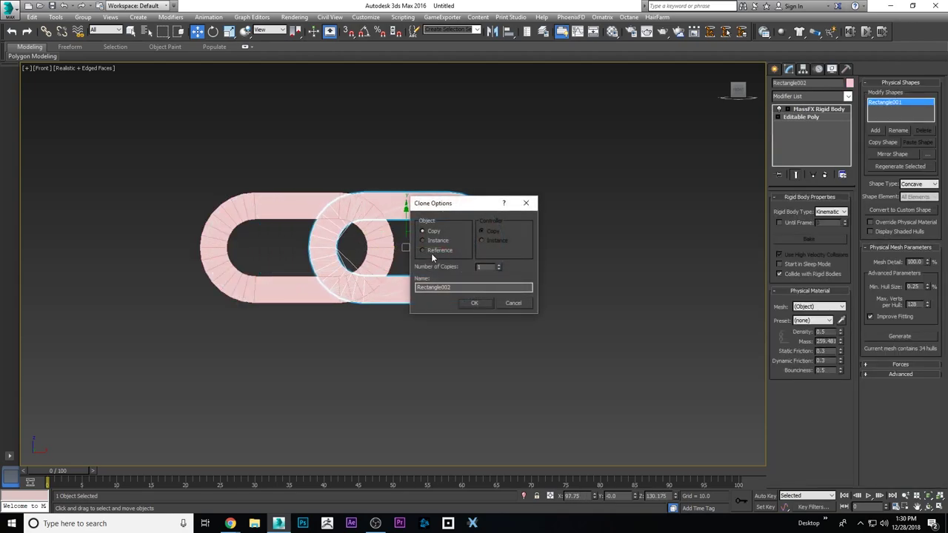
pyautogui.click(475, 305)
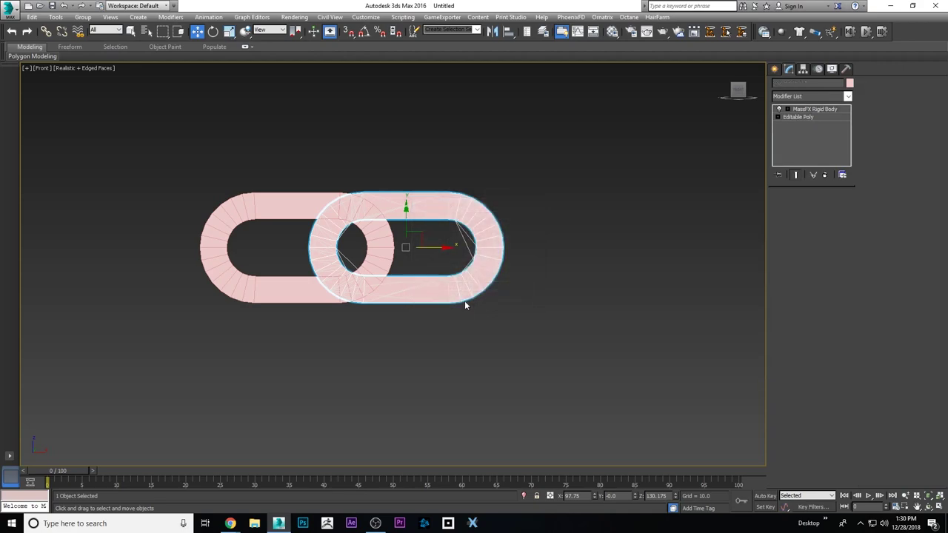
pyautogui.click(213, 31)
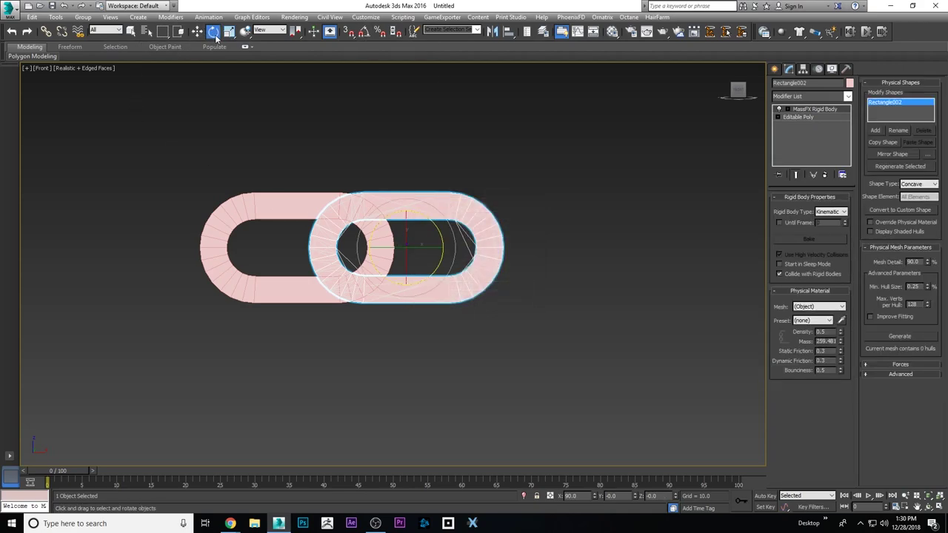
pyautogui.click(364, 32)
pyautogui.moveTo(406, 227); pyautogui.dragTo(405, 271)
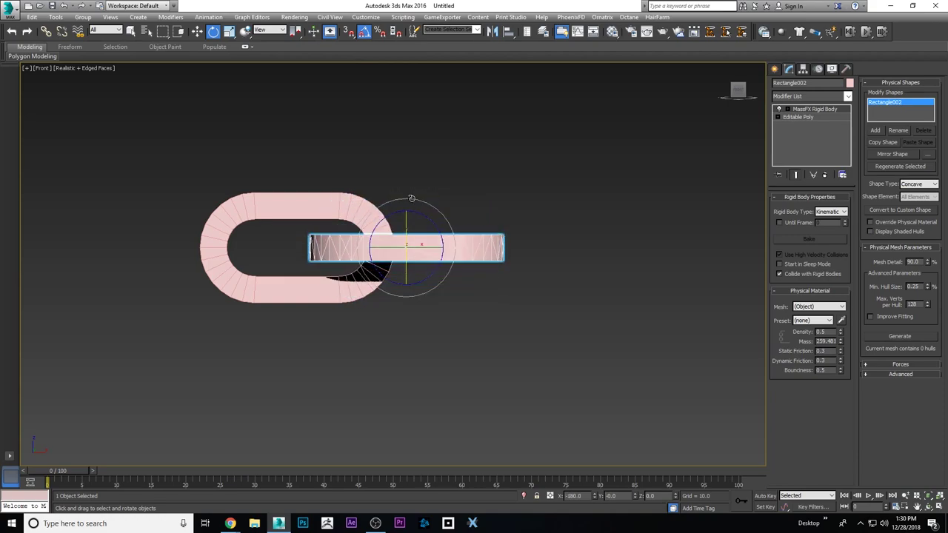
# Orbit the view to check the two links interlock in 3D
pyautogui.press('w')
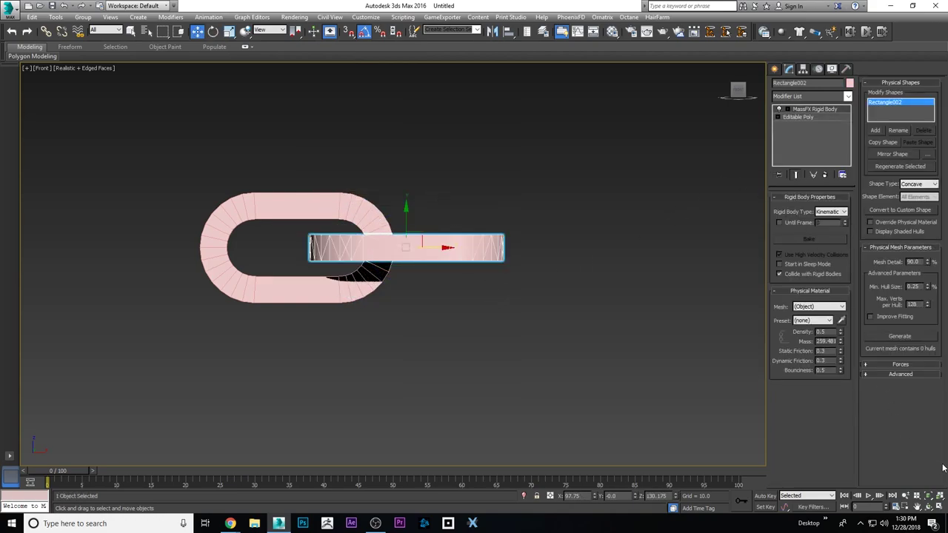
pyautogui.click(928, 495)
pyautogui.click(928, 507)
pyautogui.moveTo(484, 242)
pyautogui.mouseDown()
pyautogui.moveTo(504, 258)
pyautogui.moveTo(486, 238)
pyautogui.mouseUp()
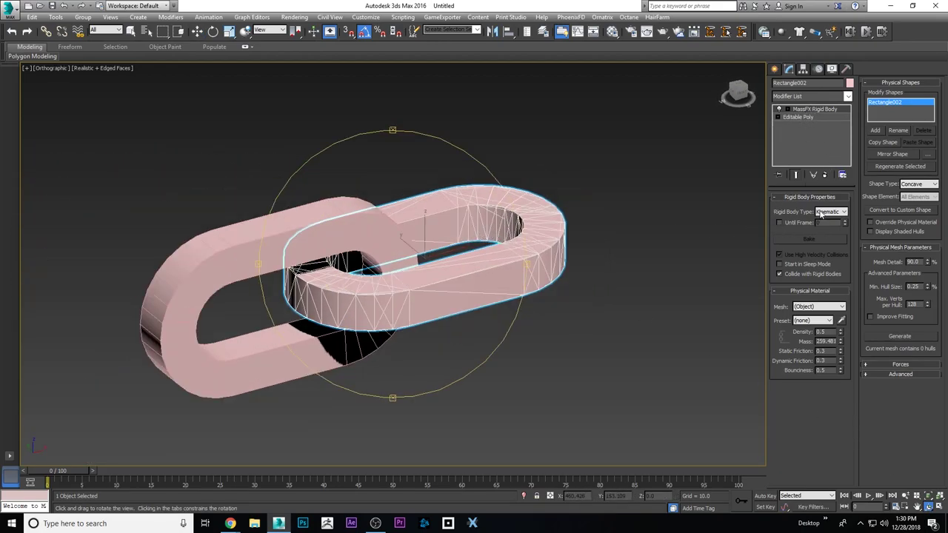
# Select Rectangle002 and set its Rigid Body Type to Dynamic
pyautogui.press('Escape')
pyautogui.click(291, 222)
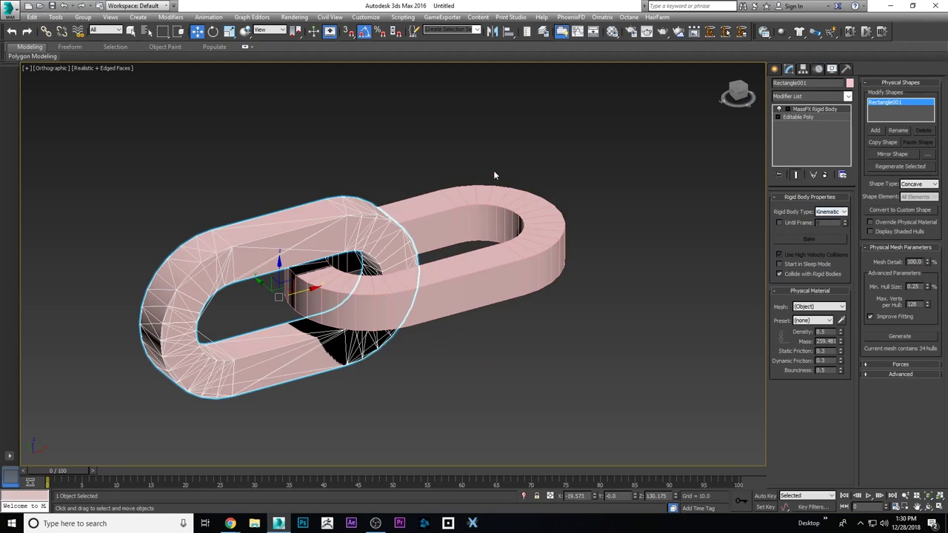
pyautogui.moveTo(493, 171); pyautogui.dragTo(527, 202)
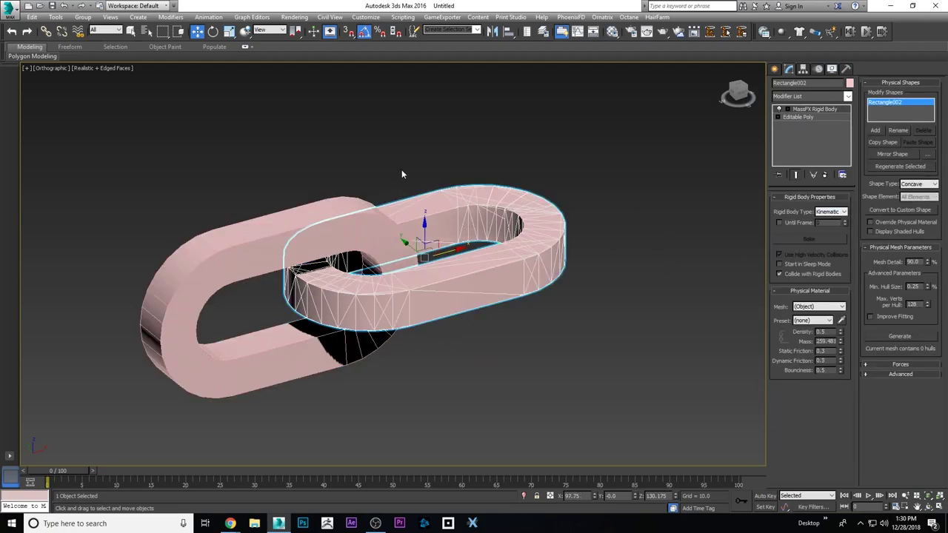
pyautogui.click(842, 212)
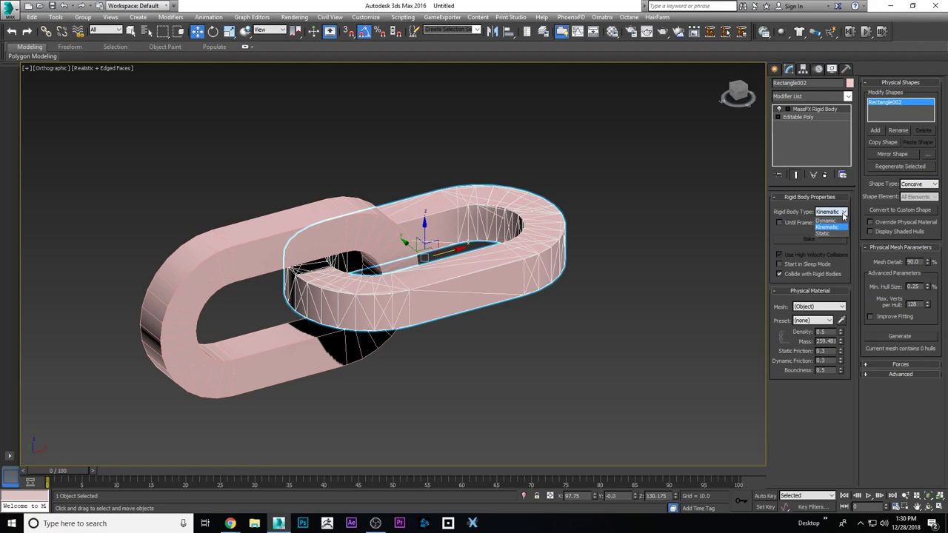
pyautogui.click(827, 221)
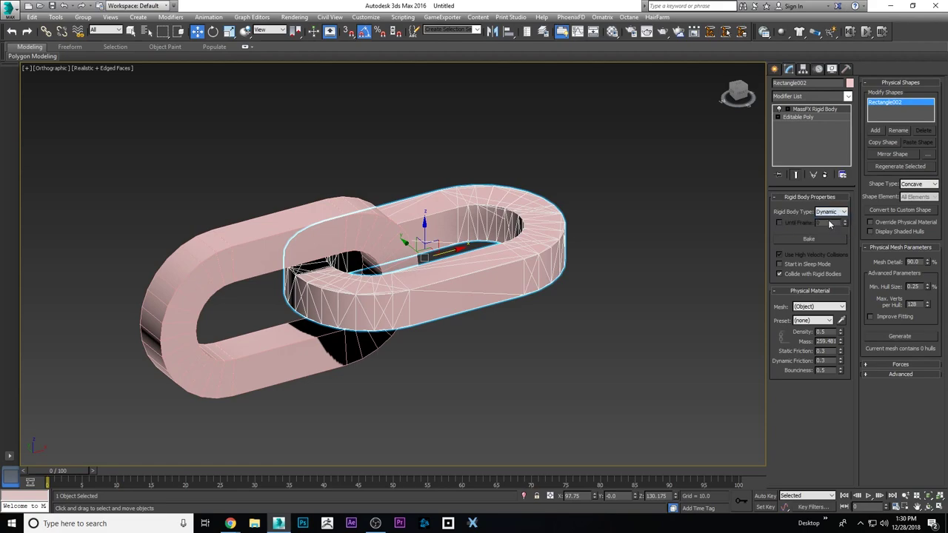
# Shift-drag Rectangle002 to the right to clone a third link
pyautogui.click(930, 497)
pyautogui.moveTo(415, 222); pyautogui.dragTo(410, 251)
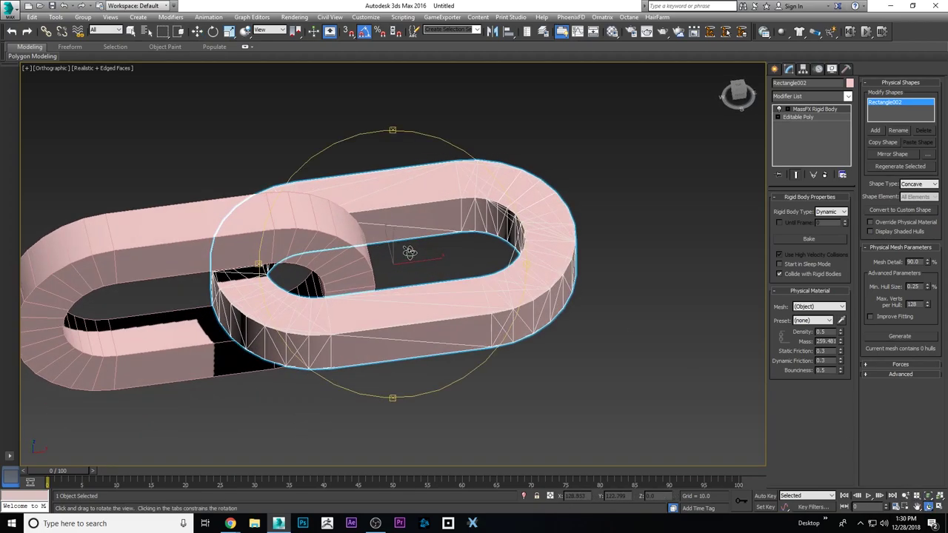
pyautogui.scroll(3, 409, 252)
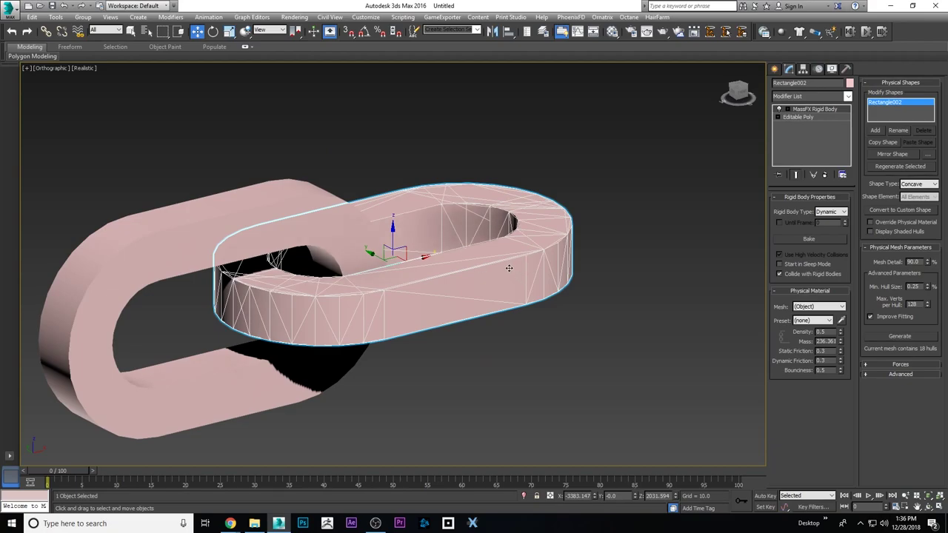
pyautogui.click(928, 507)
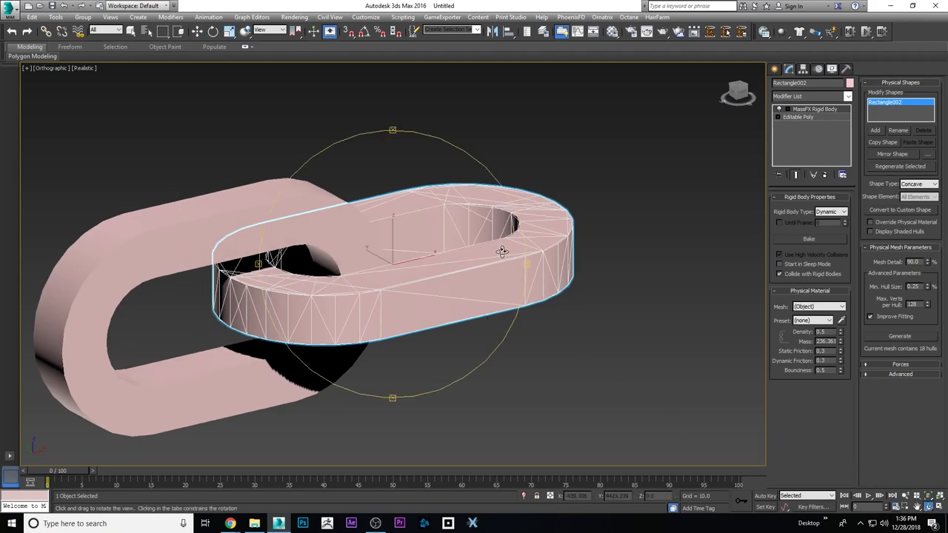
pyautogui.moveTo(504, 249); pyautogui.dragTo(432, 242)
pyautogui.rightClick(432, 243)
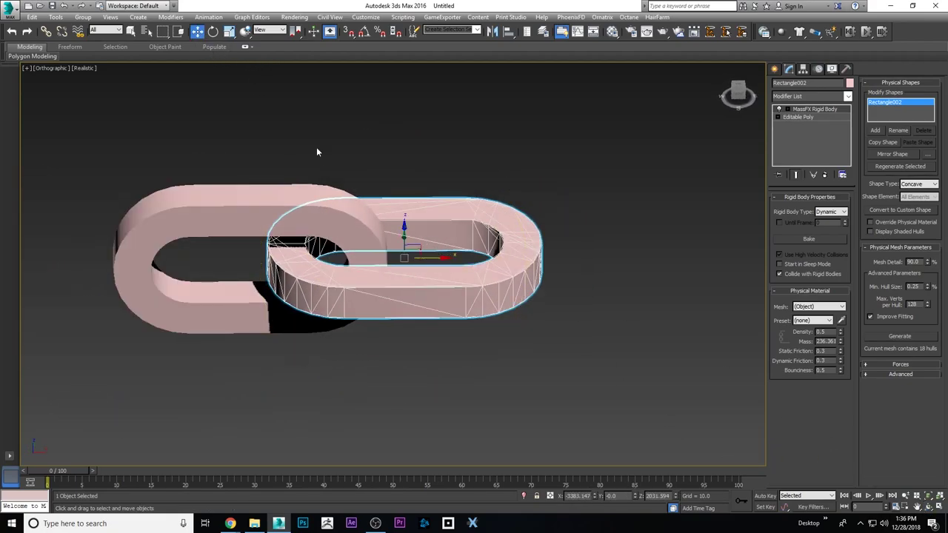
pyautogui.keyDown('shift'); pyautogui.moveTo(431, 261); pyautogui.dragTo(593, 258); pyautogui.keyUp('shift')
# Create Rectangle003 as an Instance clone and rotate it 90° about X with Angle Snap
pyautogui.click(435, 241)
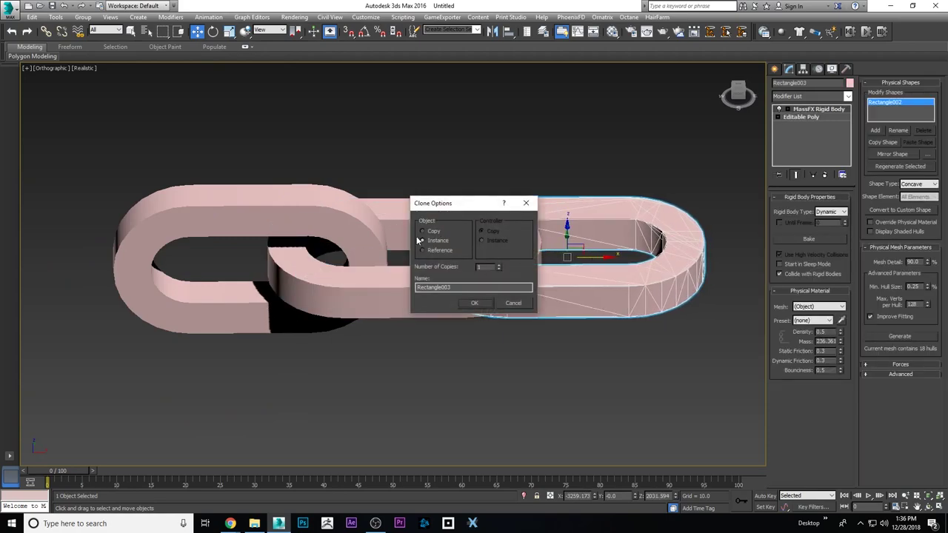
pyautogui.click(474, 302)
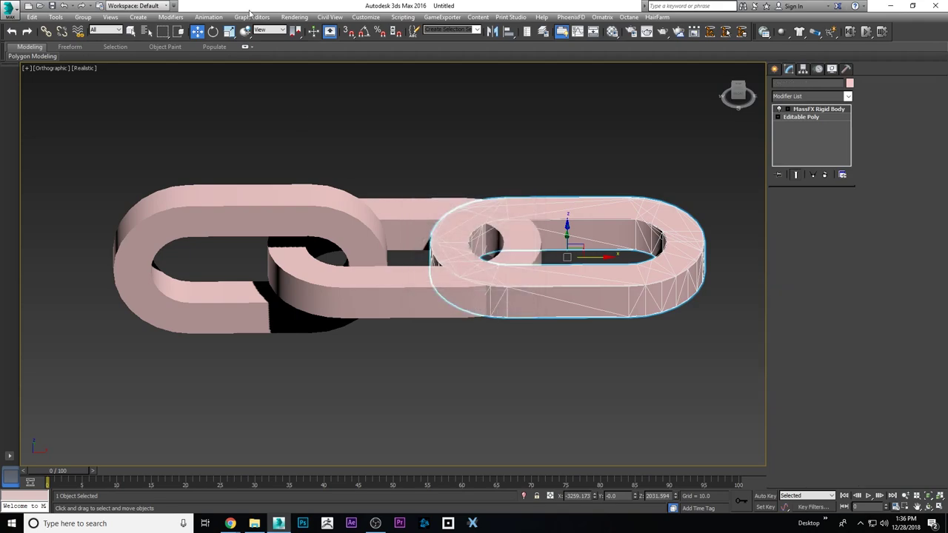
pyautogui.click(213, 31)
pyautogui.click(364, 32)
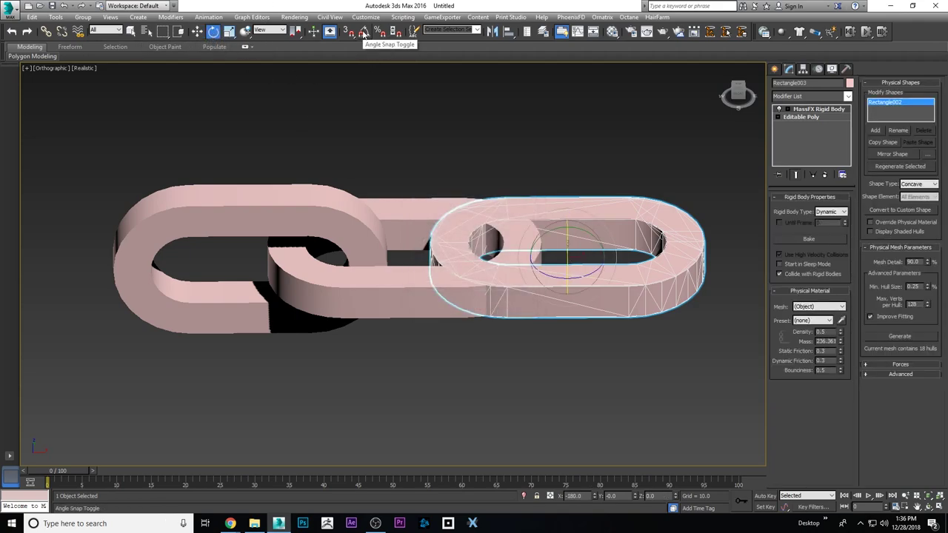
pyautogui.moveTo(568, 256); pyautogui.dragTo(572, 215)
pyautogui.rightClick(580, 212)
pyautogui.click(593, 222)
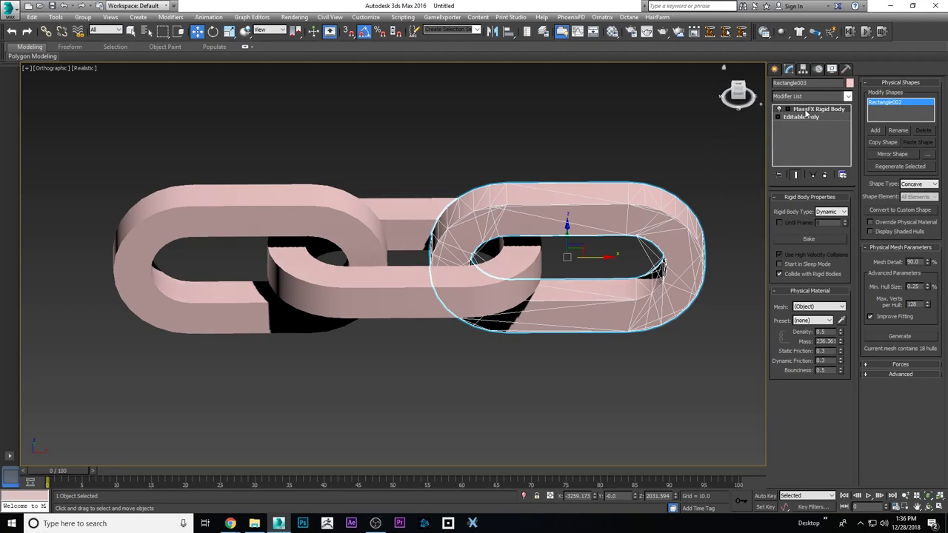
# Delete Rectangle003's MassFX Rigid Body and set it as a Dynamic Rigid Body
pyautogui.rightClick(812, 111)
pyautogui.click(812, 123)
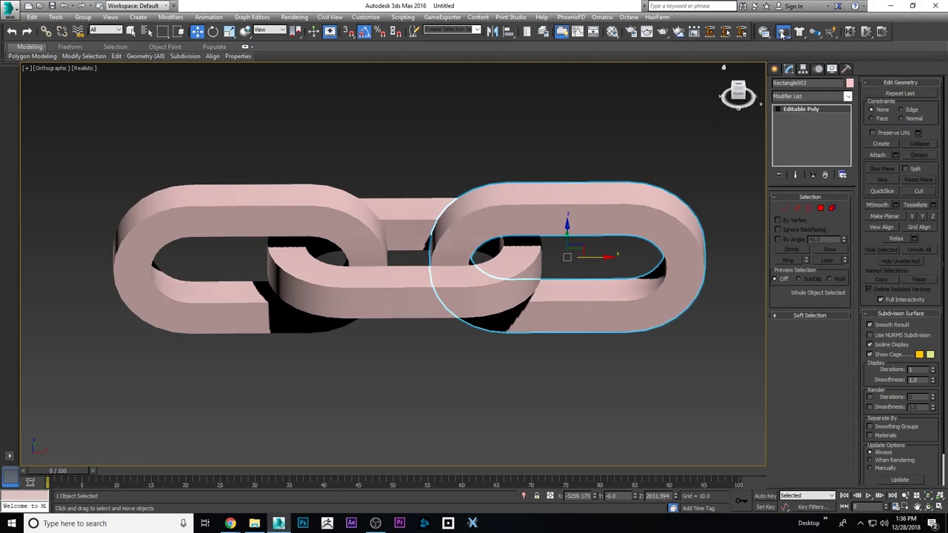
pyautogui.click(781, 33)
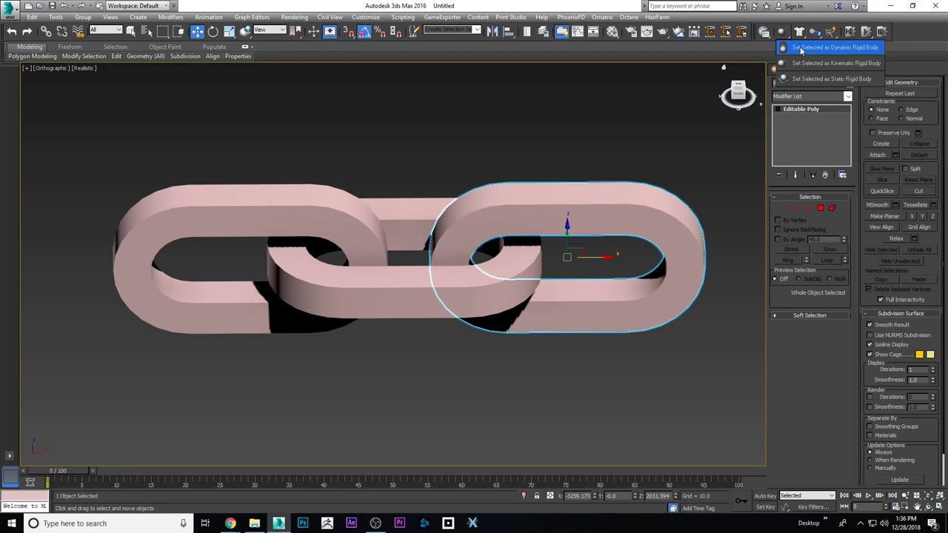
pyautogui.click(822, 47)
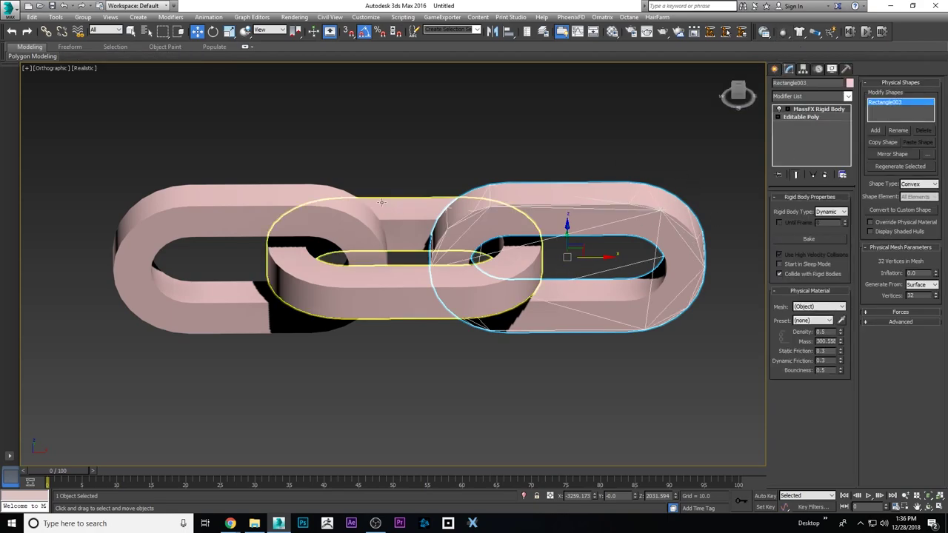
pyautogui.click(228, 217)
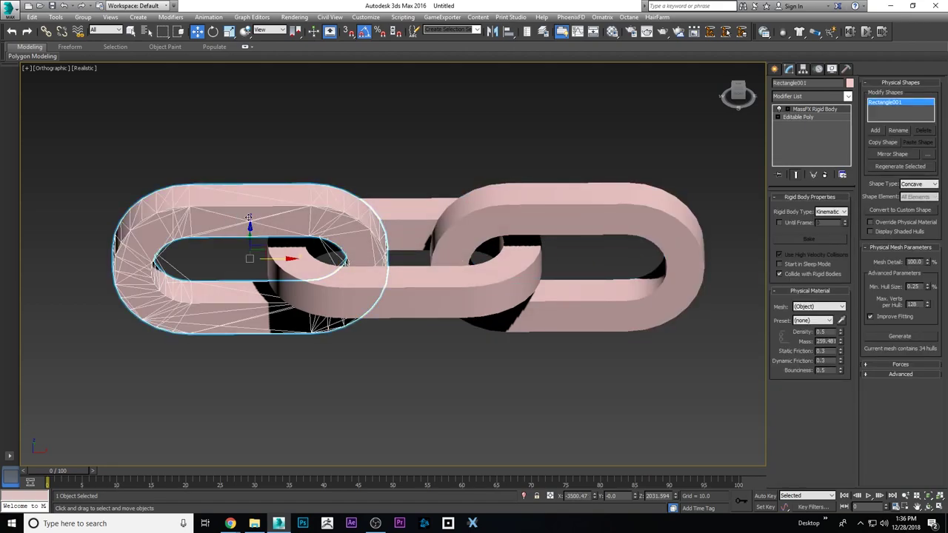
pyautogui.click(554, 194)
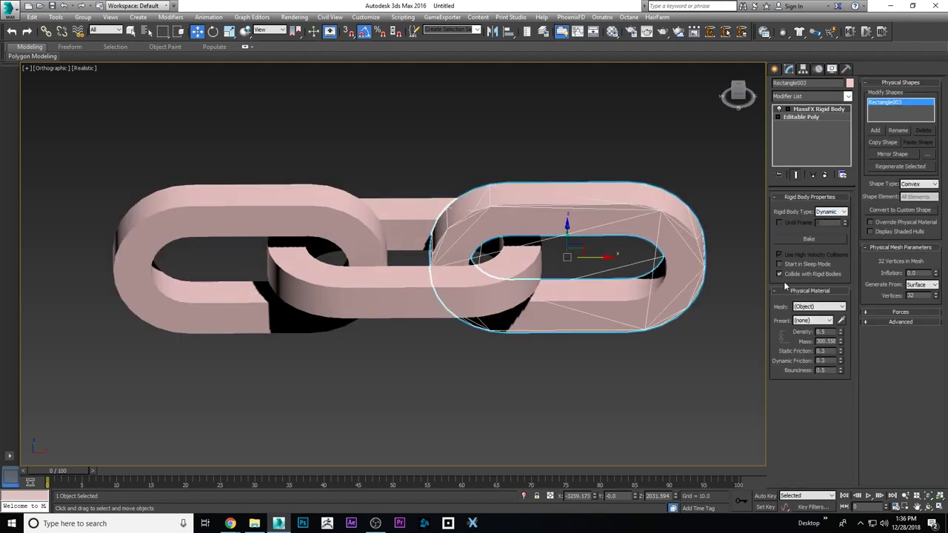
# Set Shape Type to Concave with Improve Fitting and generate the 18 hulls
pyautogui.click(932, 184)
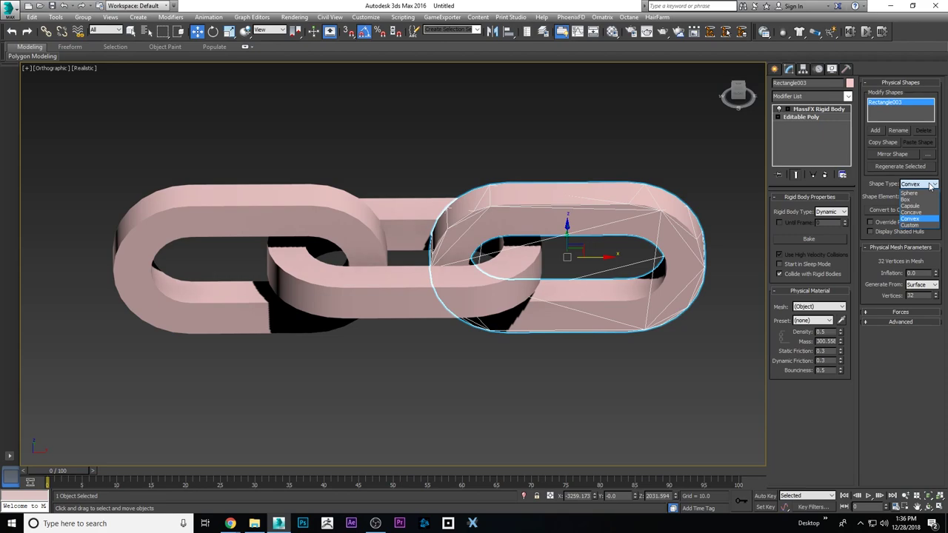
pyautogui.click(910, 212)
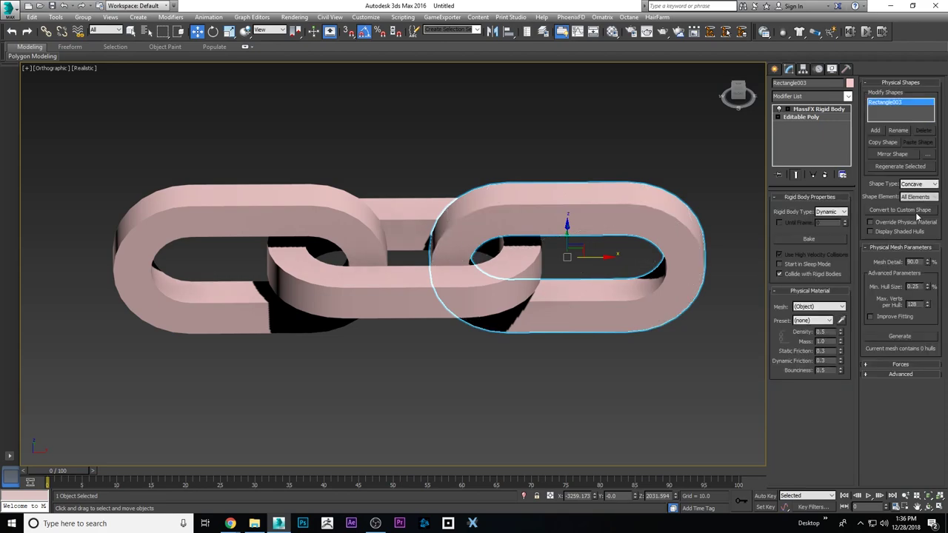
pyautogui.click(871, 316)
pyautogui.click(893, 335)
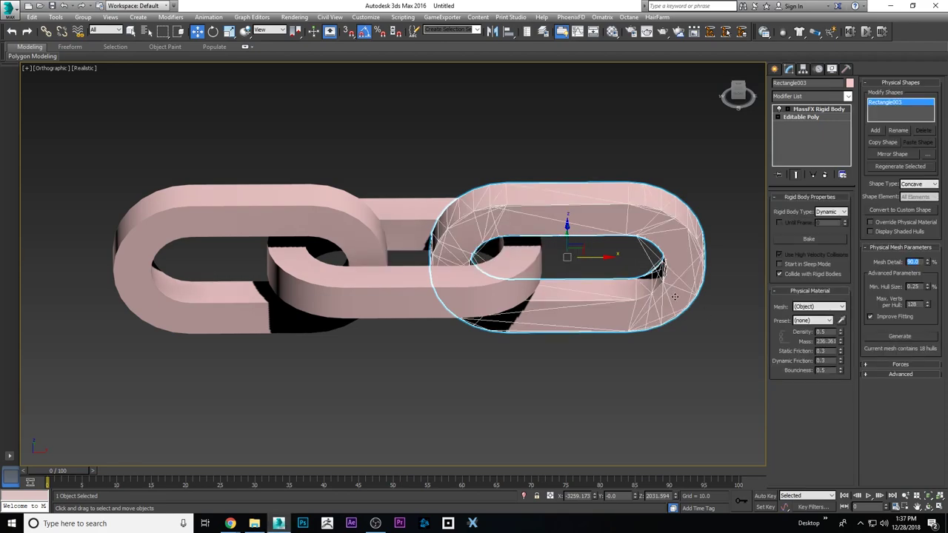
pyautogui.click(596, 156)
# Select the middle and right links together in the Front view
pyautogui.click(567, 212)
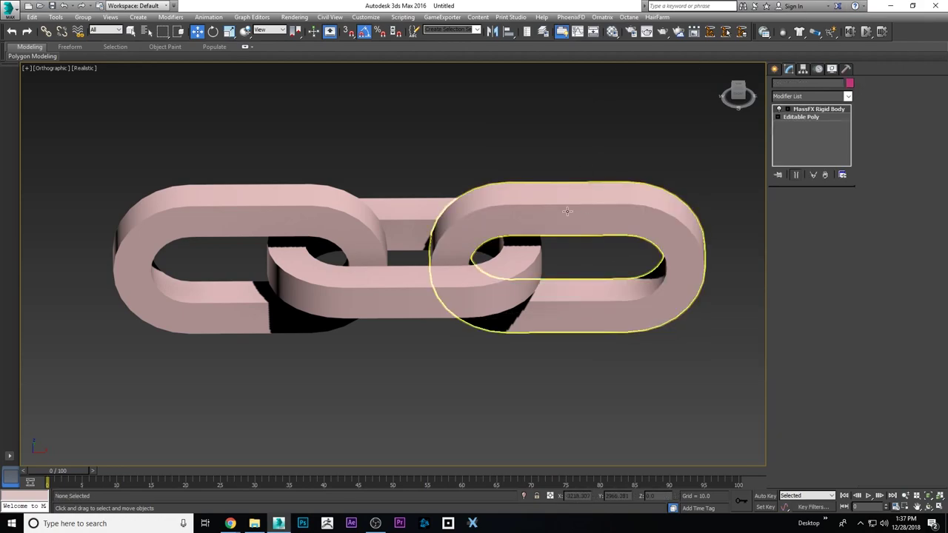
pyautogui.click(419, 215)
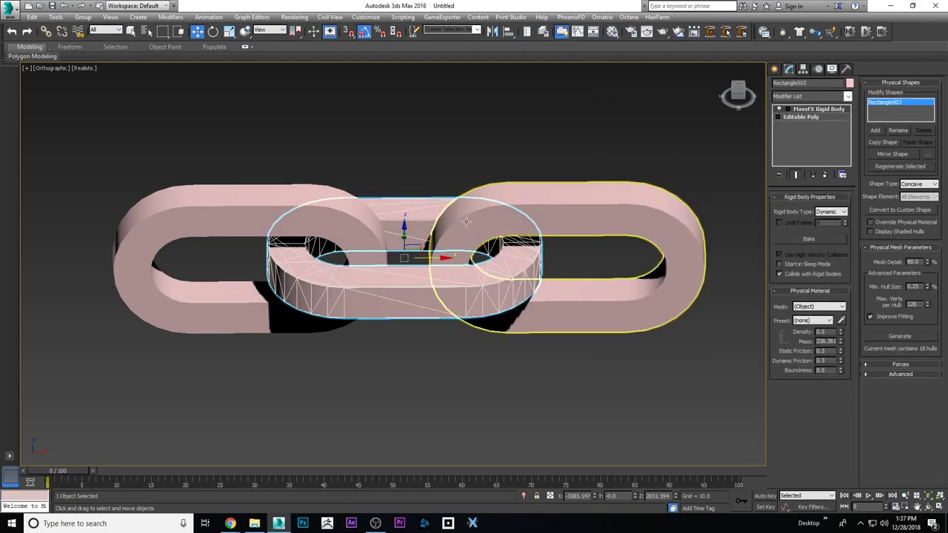
pyautogui.moveTo(578, 251); pyautogui.dragTo(467, 265, button='middle')
pyautogui.click(468, 265)
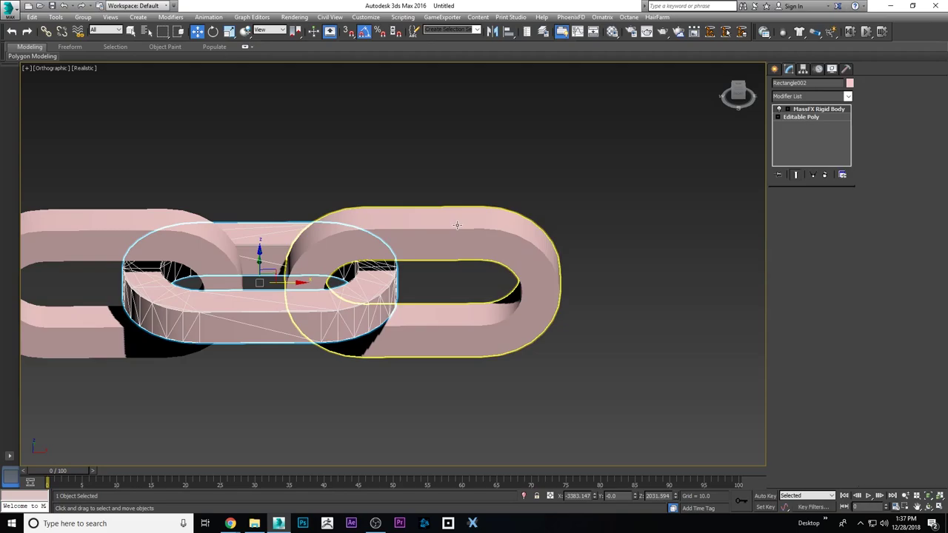
pyautogui.moveTo(303, 178); pyautogui.dragTo(393, 276)
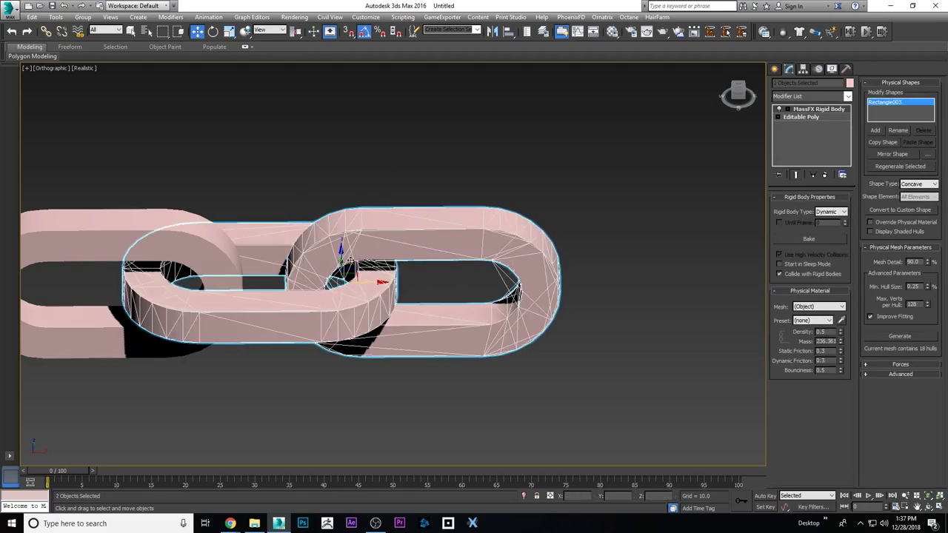
pyautogui.press('f')
pyautogui.moveTo(377, 227); pyautogui.dragTo(433, 255, button='middle')
pyautogui.press('z')
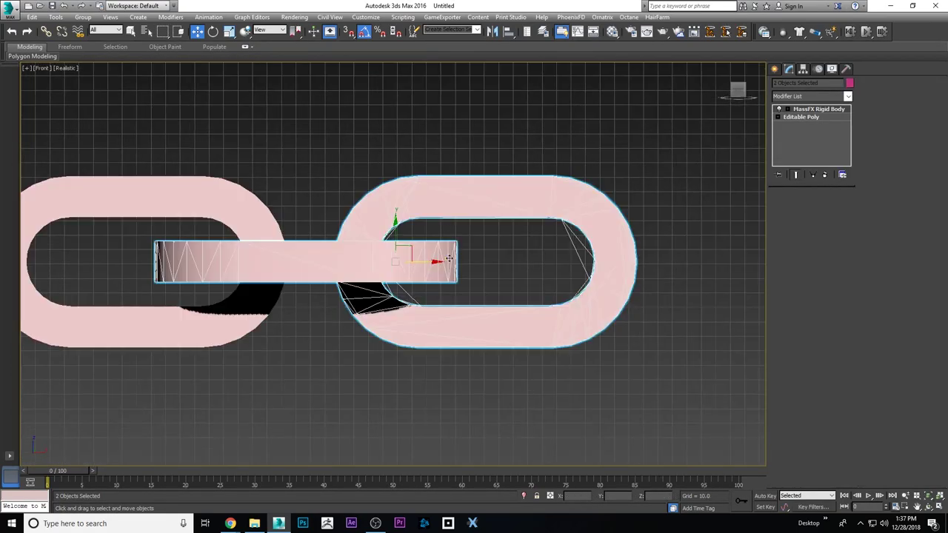
# Shift-drag the link pair to create 30 instanced copies along the chain
pyautogui.keyDown('shift'); pyautogui.moveTo(421, 254); pyautogui.dragTo(773, 254); pyautogui.keyUp('shift')
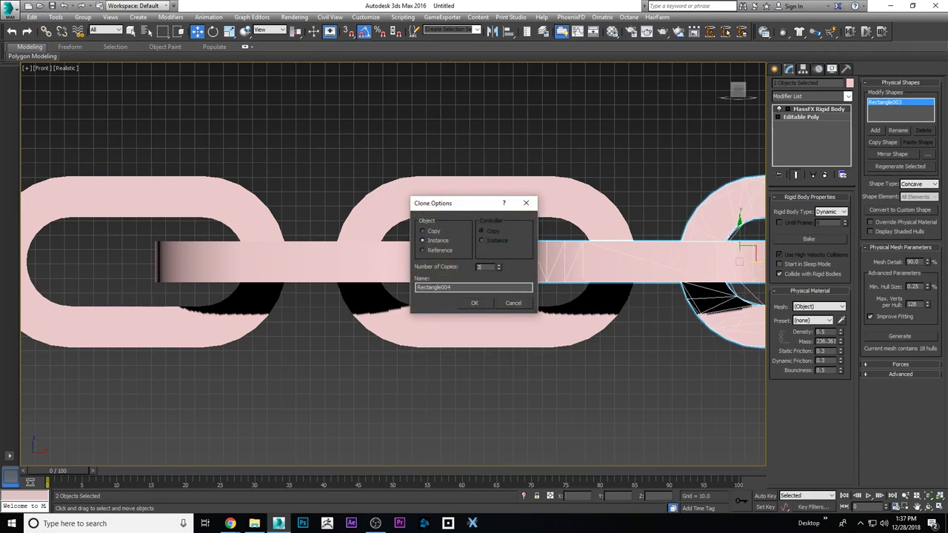
pyautogui.write('30')
pyautogui.click(526, 306)
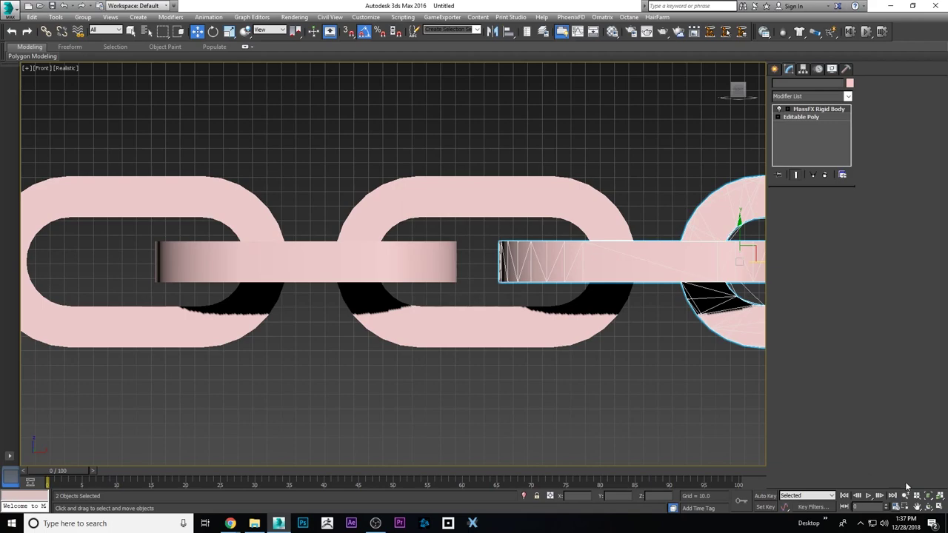
pyautogui.press('z')
pyautogui.hotkey('ctrl', 'r')
pyautogui.moveTo(585, 322); pyautogui.dragTo(543, 294)
pyautogui.scroll(-10, 543, 294)
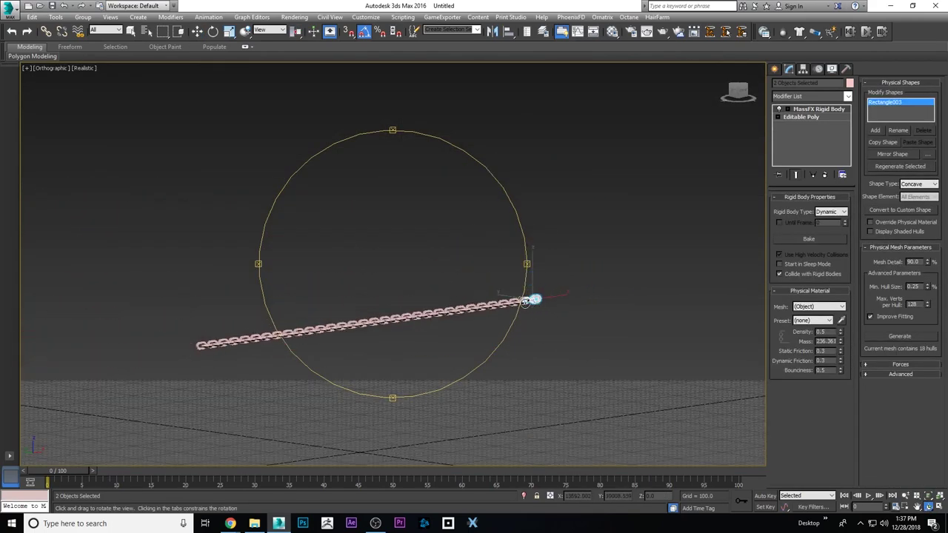
pyautogui.moveTo(474, 296); pyautogui.dragTo(396, 296)
pyautogui.scroll(2, 426, 299)
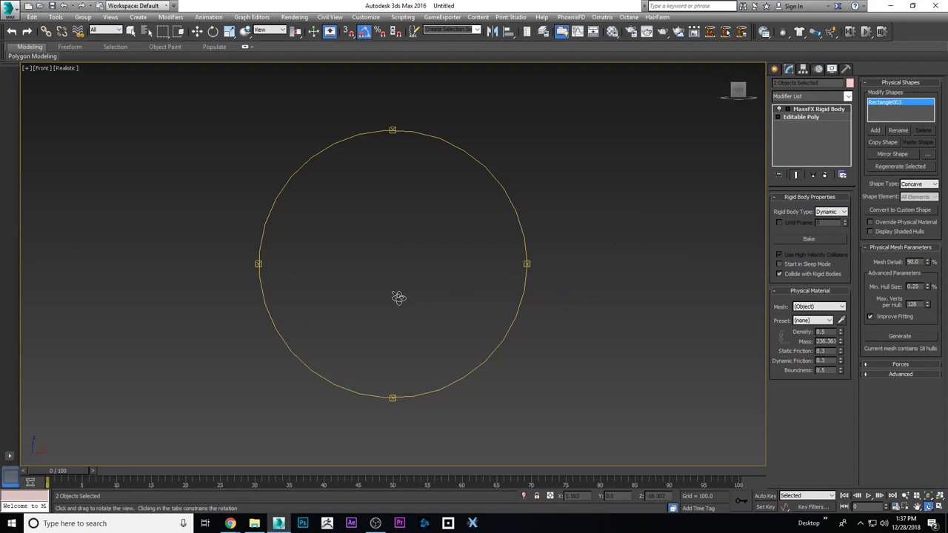
# Open the MassFX Tools panel and dock it at the viewport's left edge
pyautogui.press('f')
pyautogui.press('w')
pyautogui.press('z')
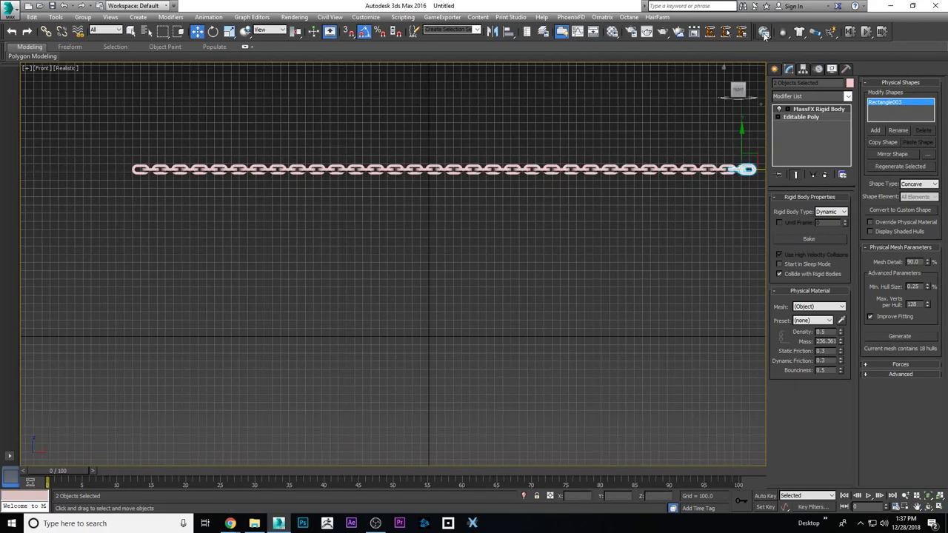
pyautogui.click(764, 32)
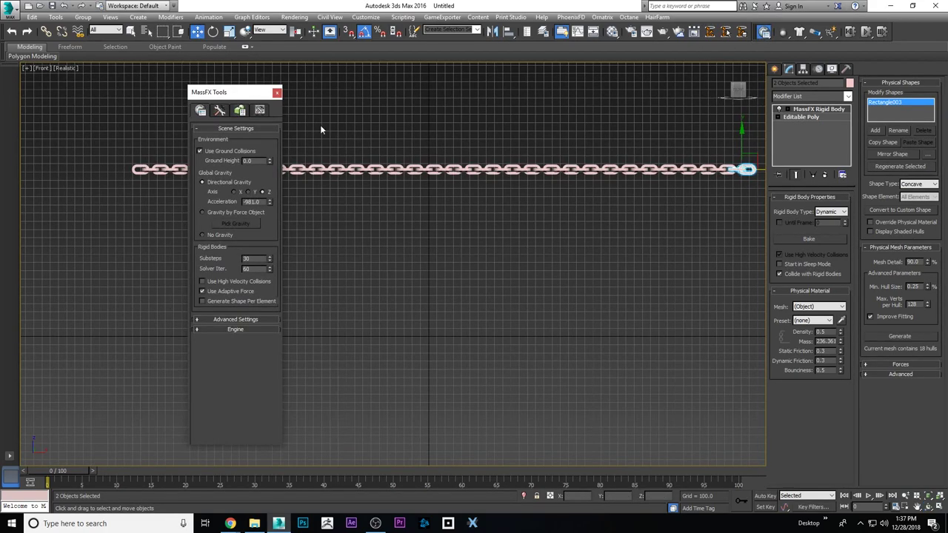
pyautogui.moveTo(223, 94); pyautogui.dragTo(75, 89)
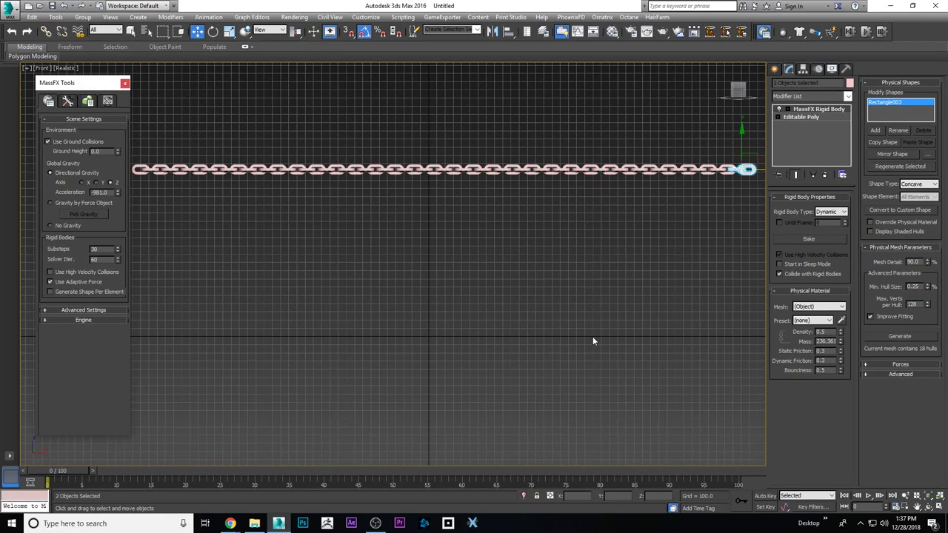
pyautogui.scroll(-2, 331, 305)
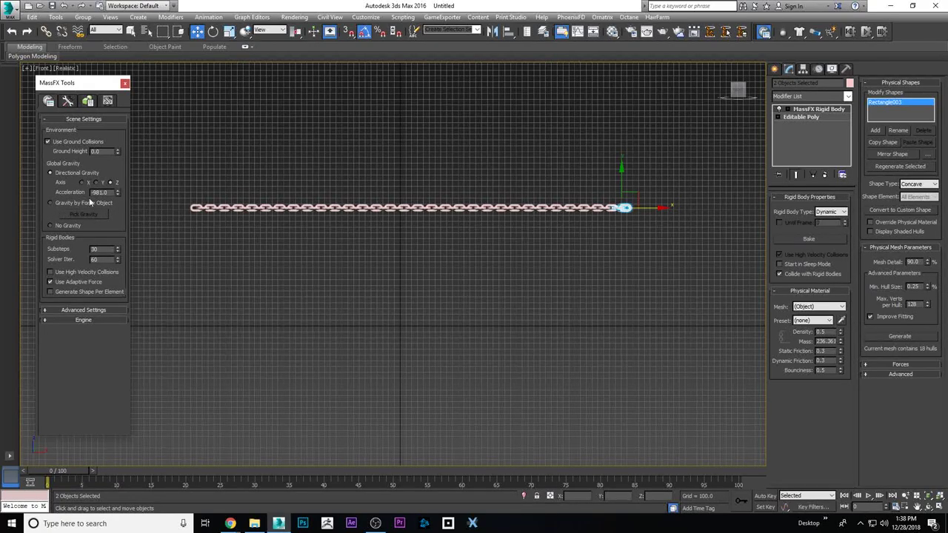
pyautogui.click(775, 69)
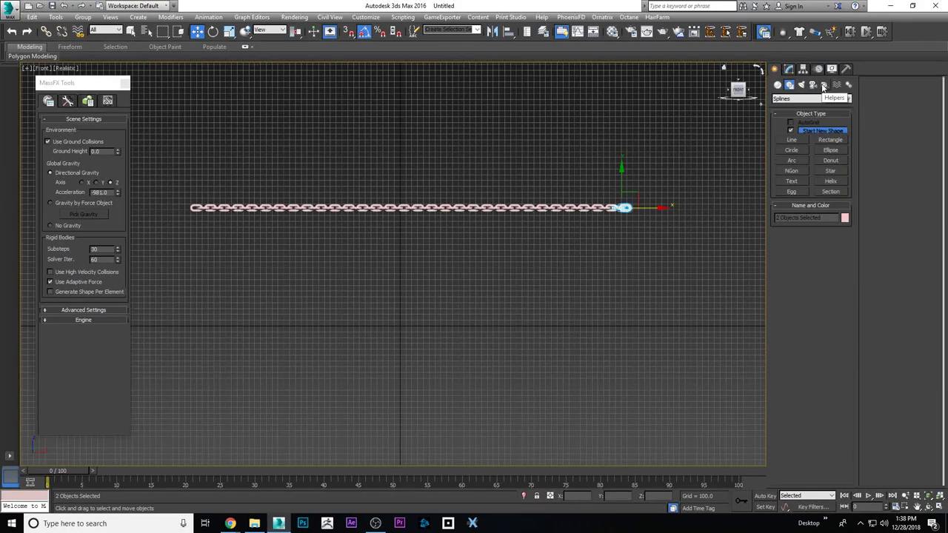
# Create a Gravity space warp above the chain and rotate it
pyautogui.click(835, 85)
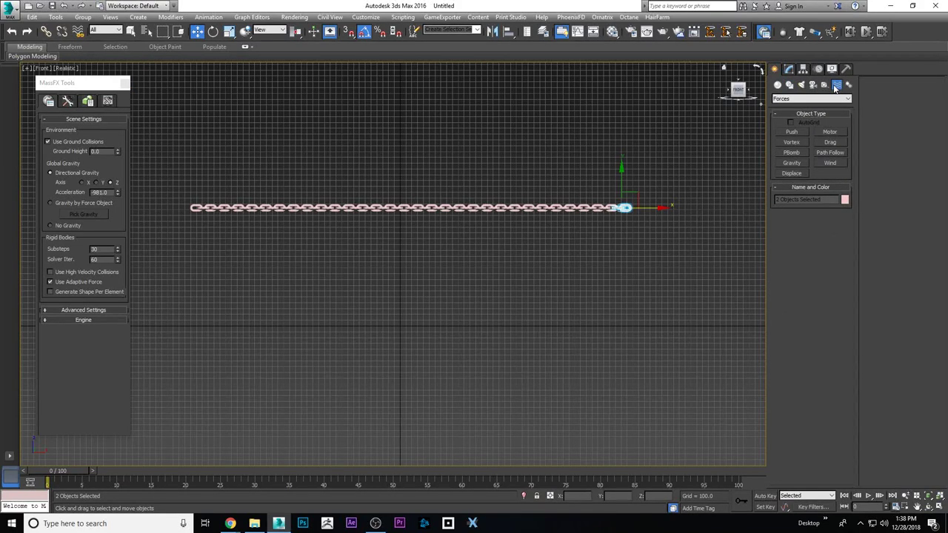
pyautogui.click(787, 163)
pyautogui.moveTo(523, 175); pyautogui.dragTo(604, 252)
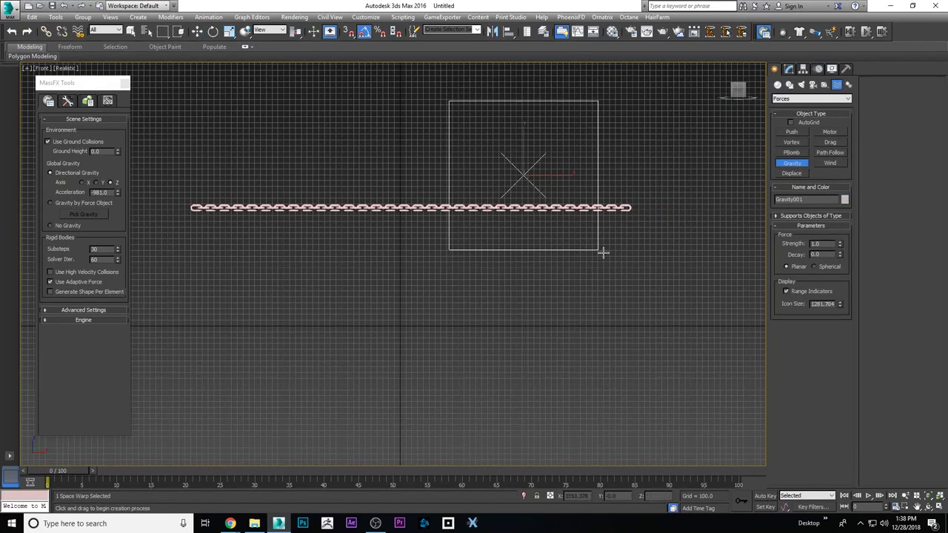
pyautogui.rightClick(603, 253)
pyautogui.click(213, 31)
pyautogui.moveTo(524, 142); pyautogui.dragTo(509, 194)
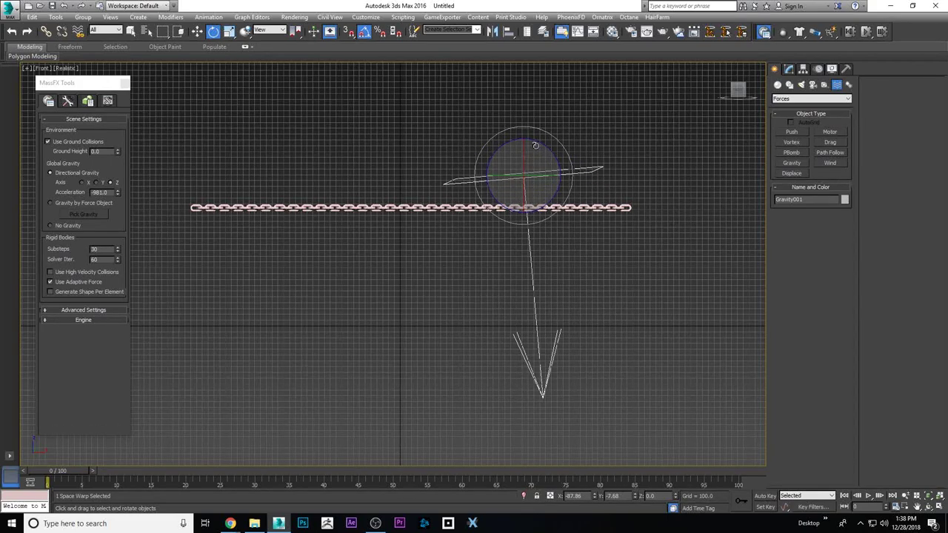
# Try Gravity by Force Object, delete the warp, and restore Directional Gravity
pyautogui.click(51, 204)
pyautogui.press('w')
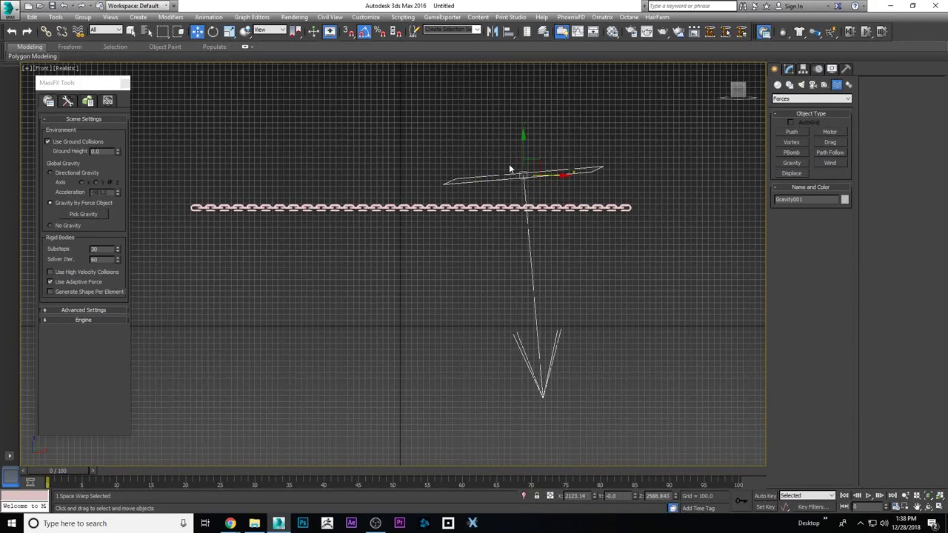
pyautogui.press('Delete')
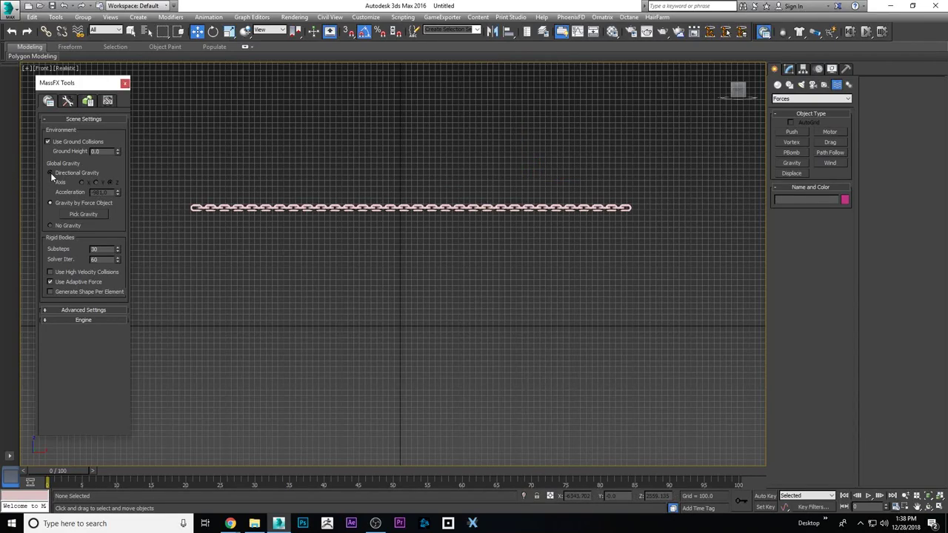
pyautogui.click(50, 174)
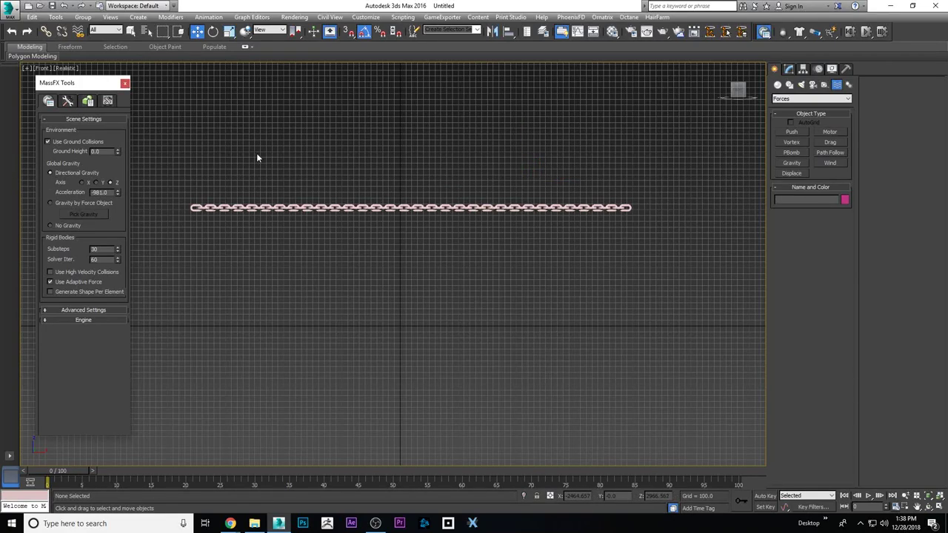
# Set rigid-body Substeps to 5 and Solver Iterations to 15 in World Parameters
pyautogui.doubleClick(94, 259)
pyautogui.doubleClick(104, 249)
pyautogui.write('15')
pyautogui.press('Return')
pyautogui.rightClick(353, 249)
# Expand Advanced Settings and show the Simulation Tools
pyautogui.click(67, 309)
pyautogui.scroll(-2, 44, 275)
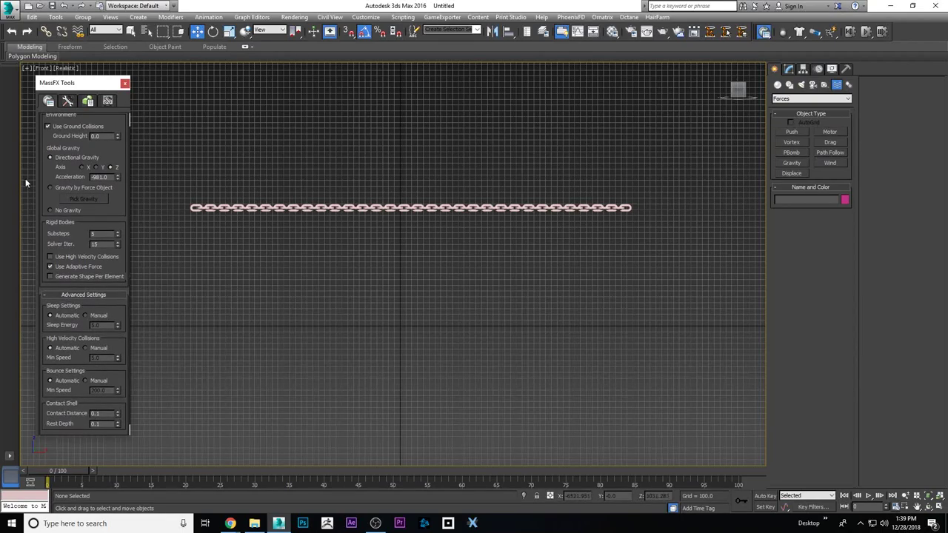
pyautogui.click(68, 102)
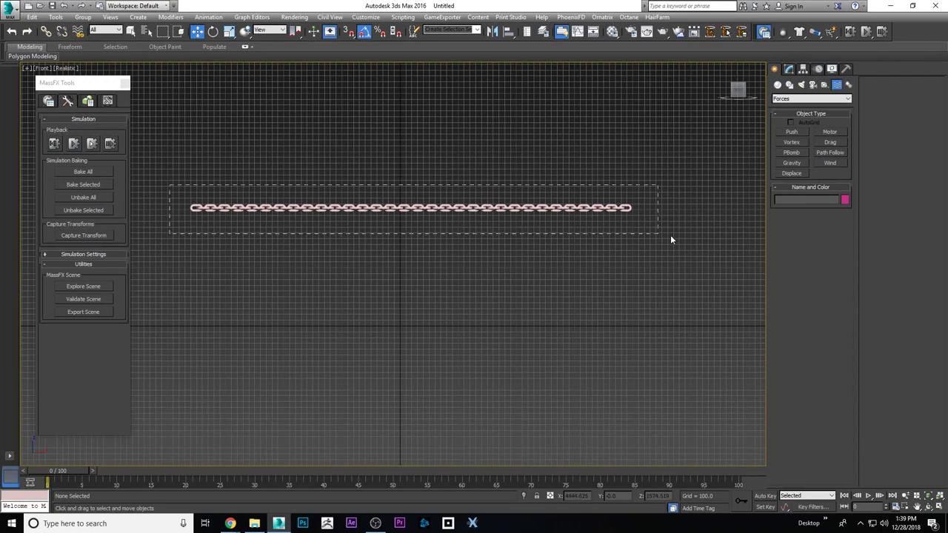
# Select all 63 chain links and bake the simulation with Bake All
pyautogui.moveTo(671, 239); pyautogui.dragTo(671, 239)
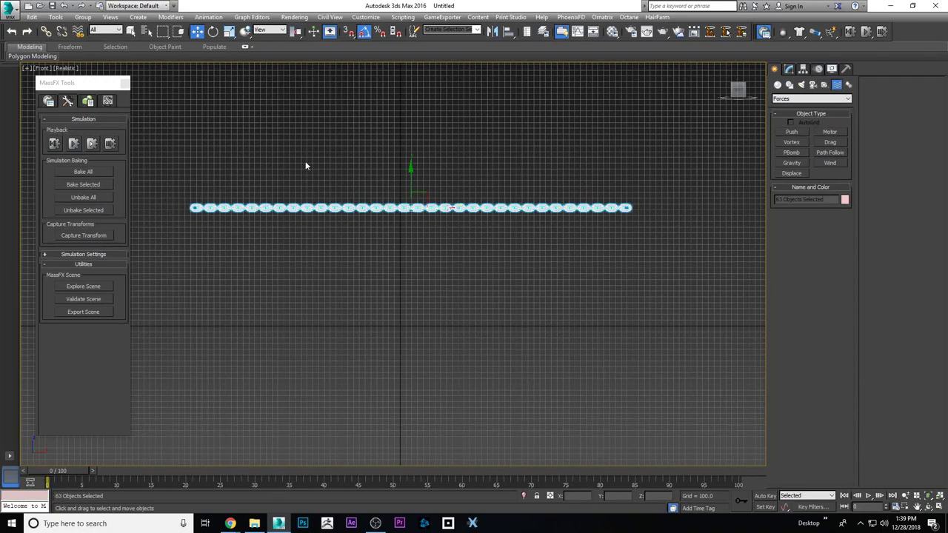
pyautogui.click(78, 172)
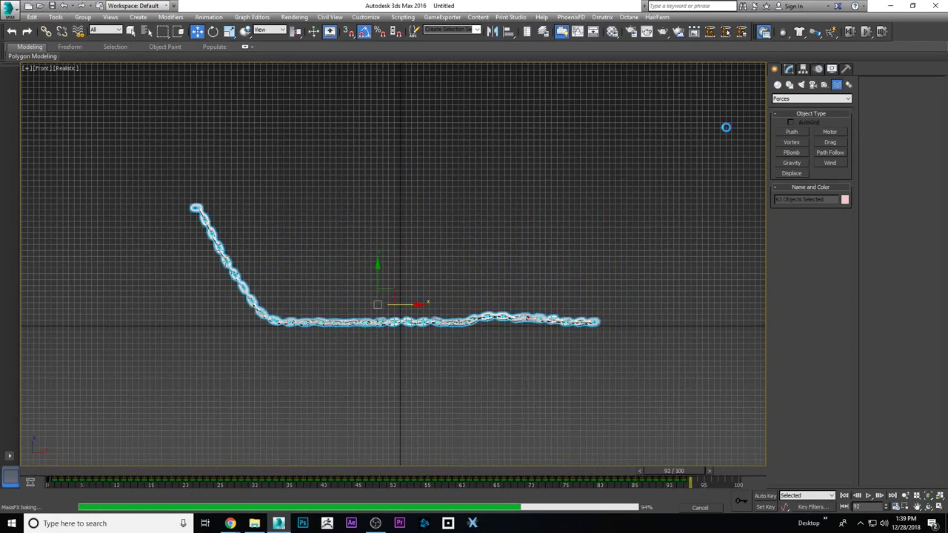
pyautogui.click(202, 176)
# Toggle Auto Key on Rectangle001, then scrub to frame 48 to watch the chain fall
pyautogui.click(192, 208)
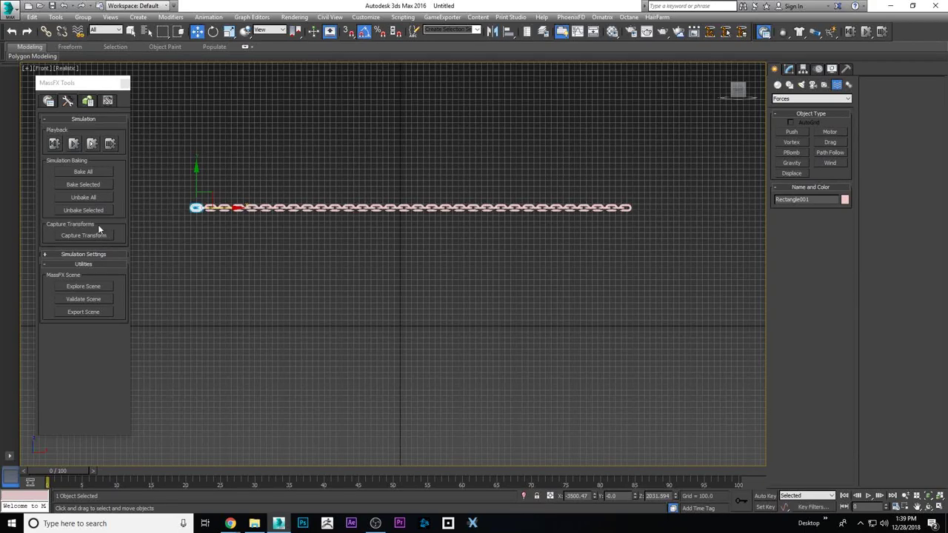
pyautogui.press('n')
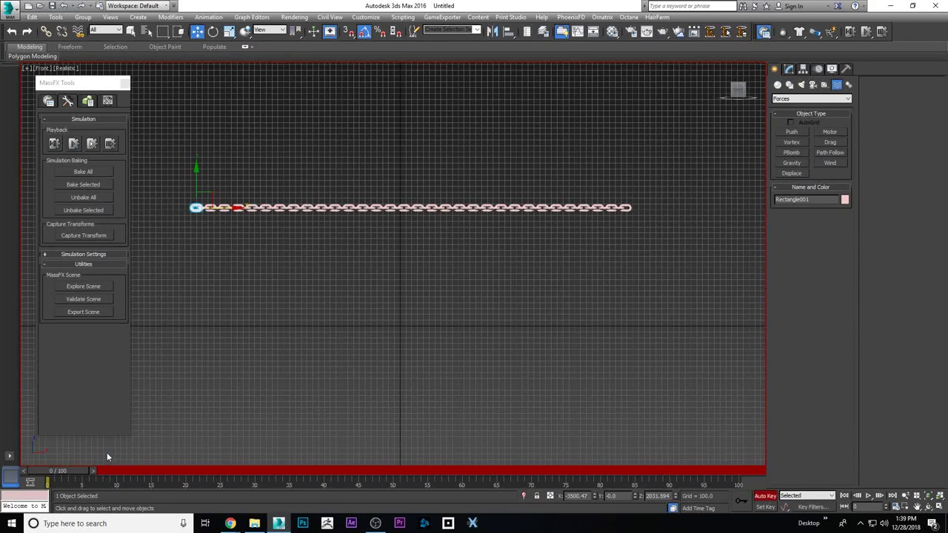
pyautogui.moveTo(56, 470); pyautogui.dragTo(30, 478)
pyautogui.press('w')
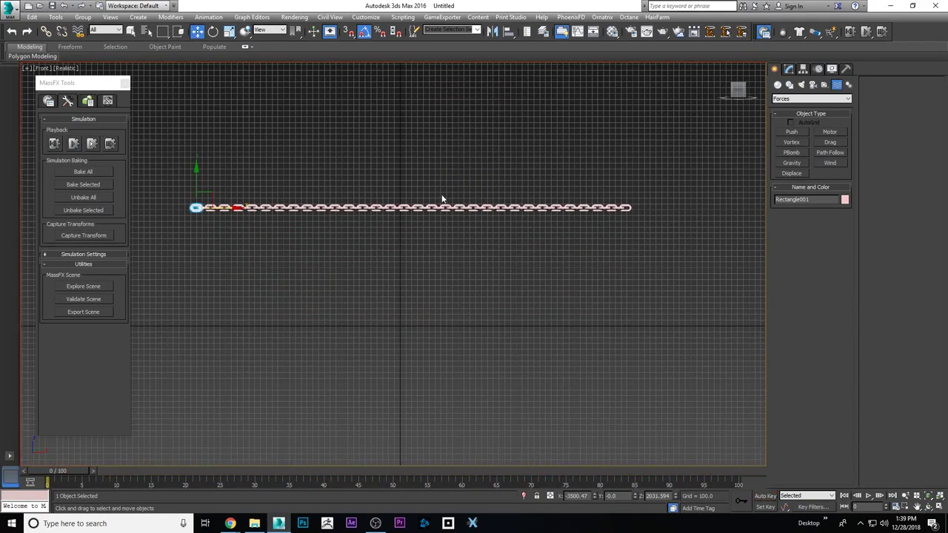
pyautogui.press('n')
pyautogui.click(407, 272)
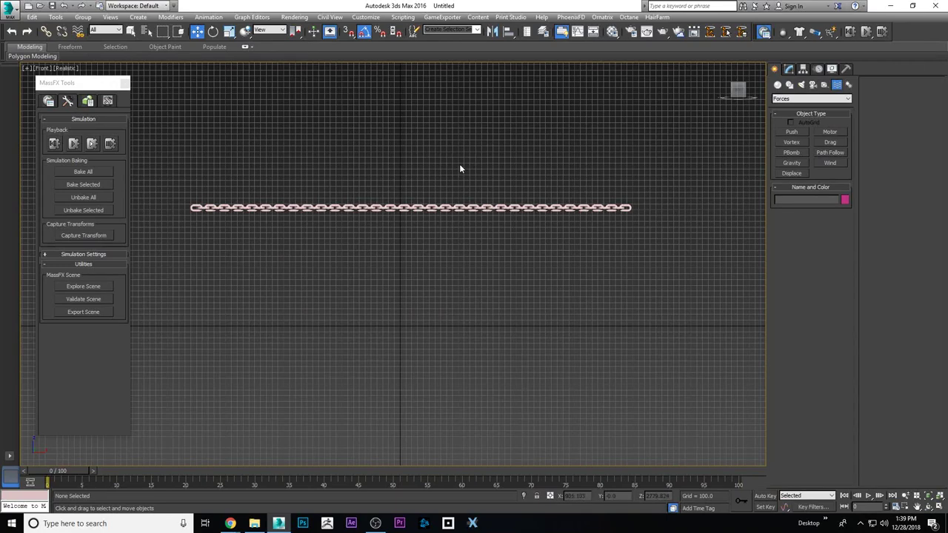
pyautogui.moveTo(222, 473); pyautogui.dragTo(379, 473)
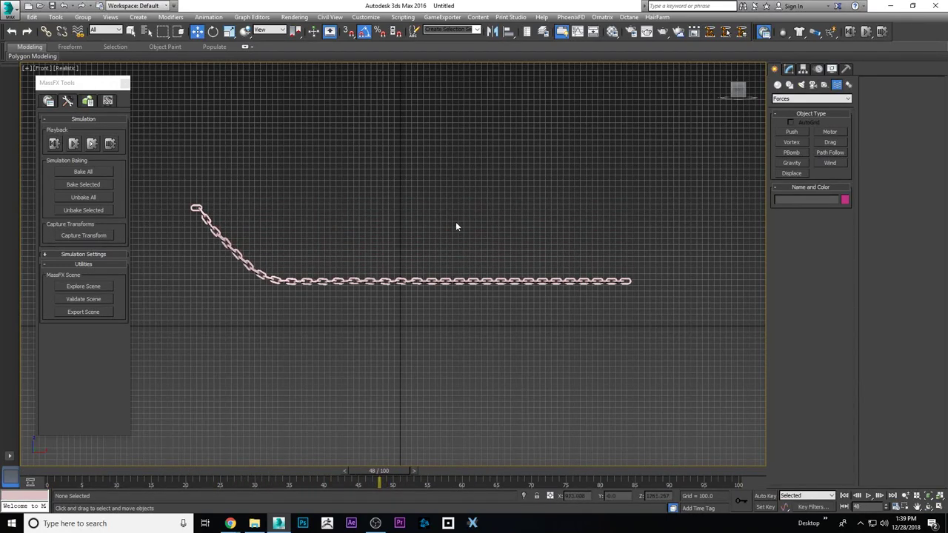
# Unbake the right part of the chain and scrub the timeline to check it
pyautogui.moveTo(456, 226); pyautogui.dragTo(729, 348)
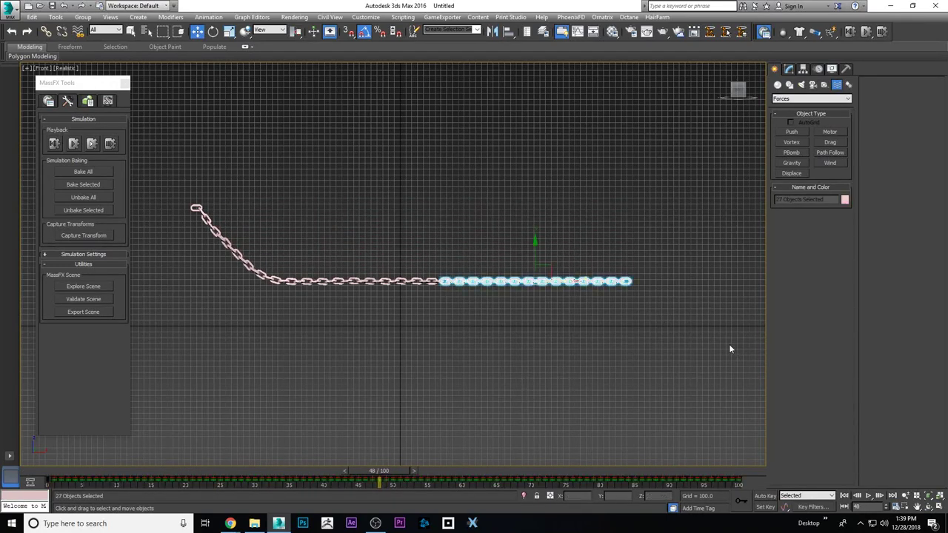
pyautogui.click(73, 210)
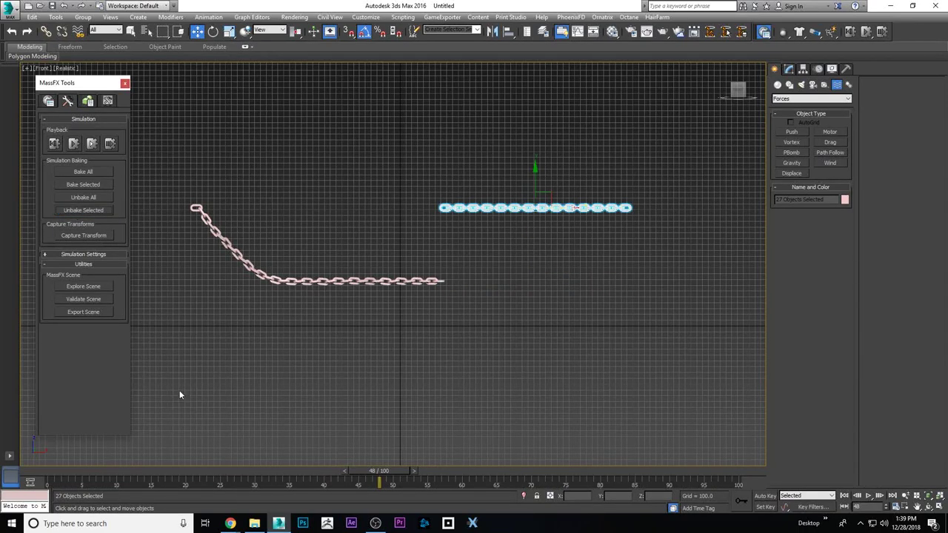
pyautogui.moveTo(379, 471); pyautogui.dragTo(593, 454)
pyautogui.press('w')
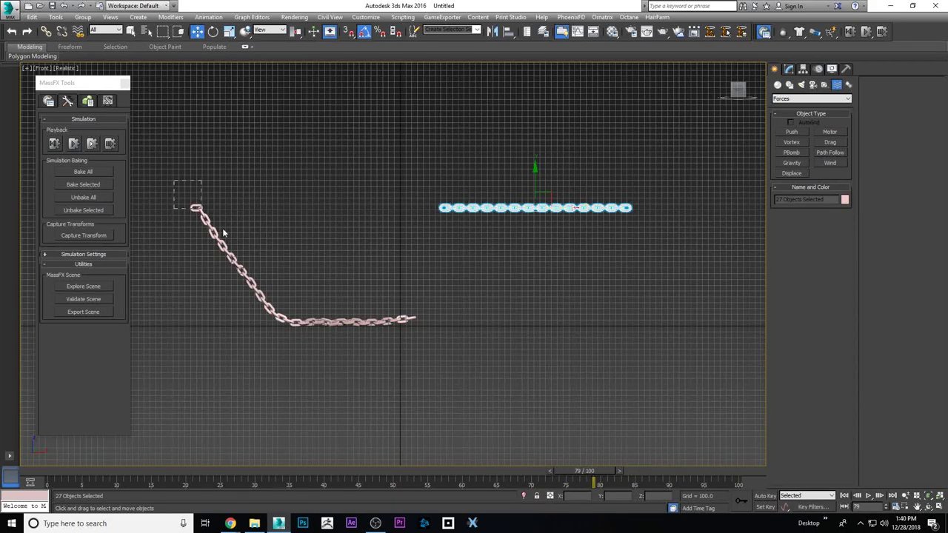
# Select the hanging left links, rebake then unbake them, and return to an earlier frame
pyautogui.moveTo(174, 182); pyautogui.dragTo(407, 352)
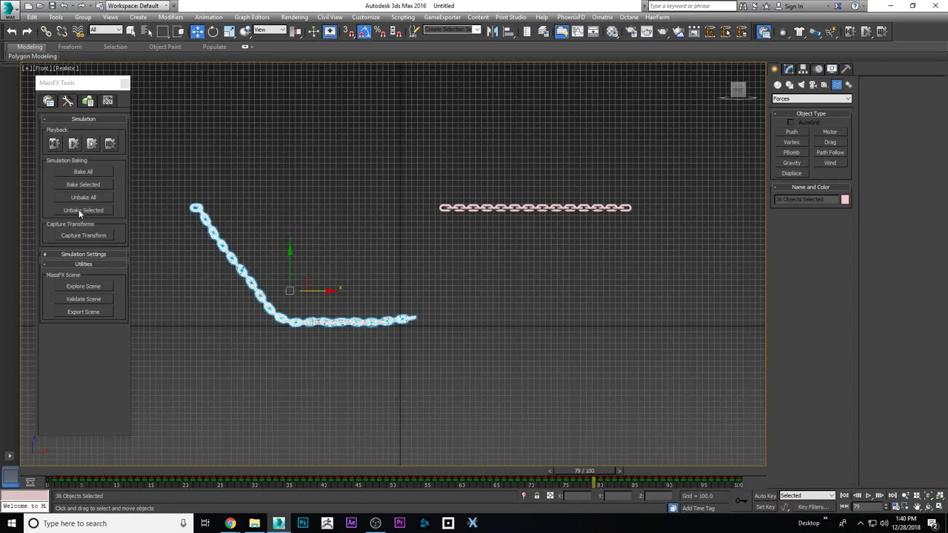
pyautogui.click(82, 184)
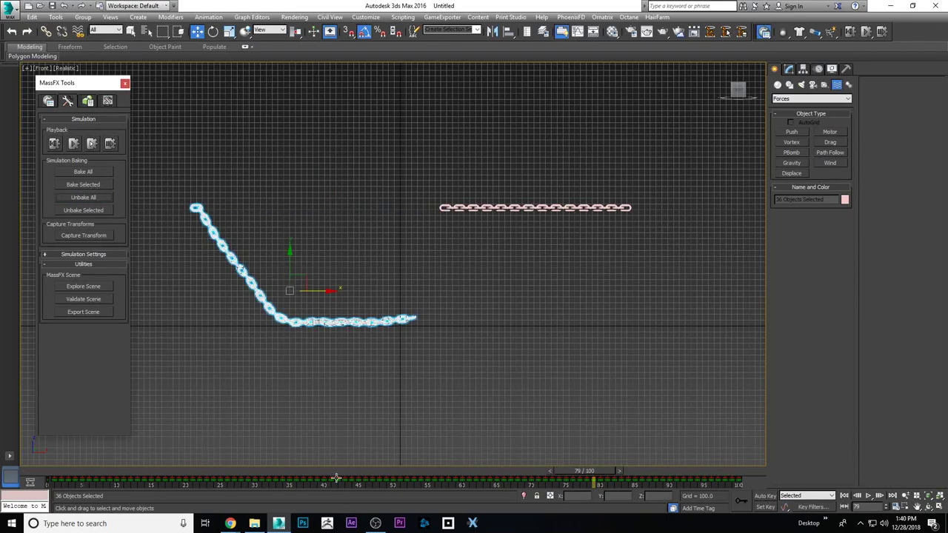
pyautogui.click(270, 471)
pyautogui.click(83, 210)
pyautogui.moveTo(268, 471); pyautogui.dragTo(241, 448)
pyautogui.press('w')
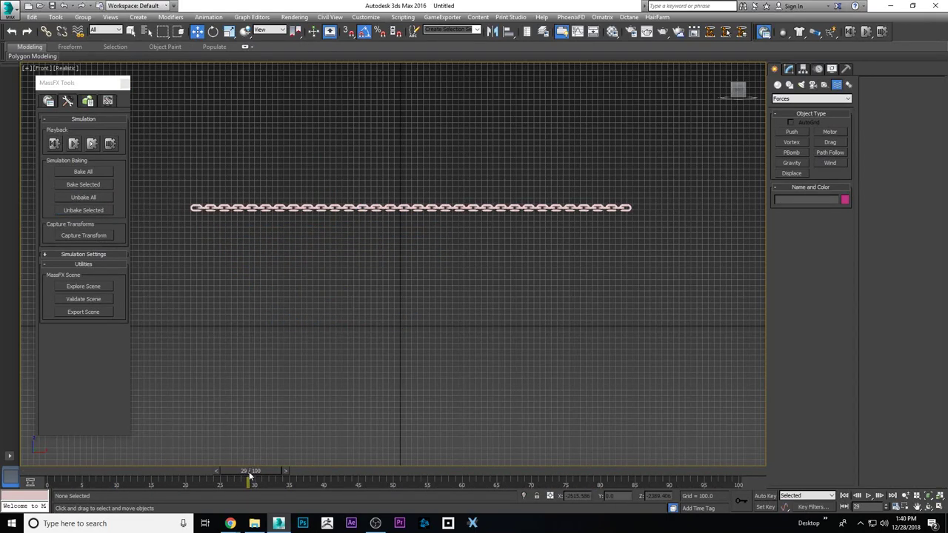
# Select Rectangle001, the chain's first link, and turn on Auto Key
pyautogui.click(194, 207)
pyautogui.rightClick(296, 207)
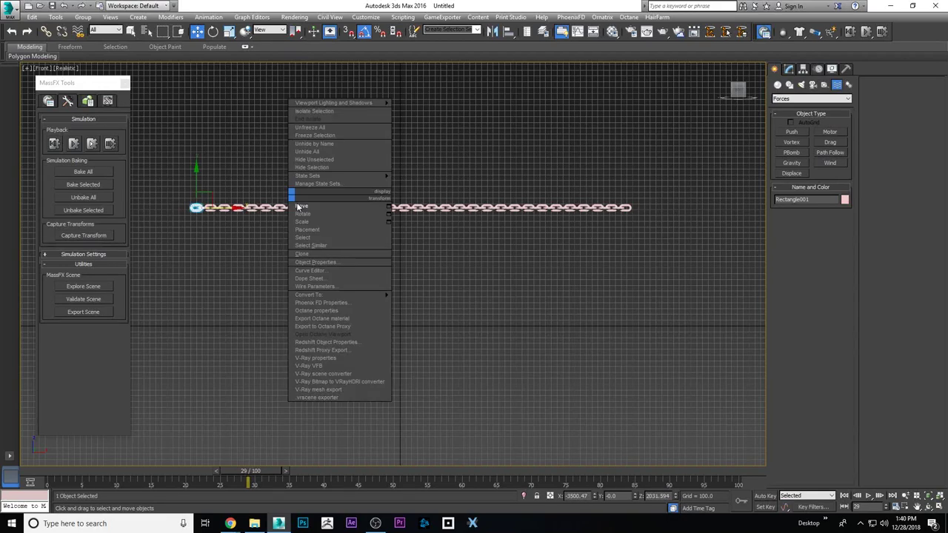
pyautogui.click(299, 206)
pyautogui.press('n')
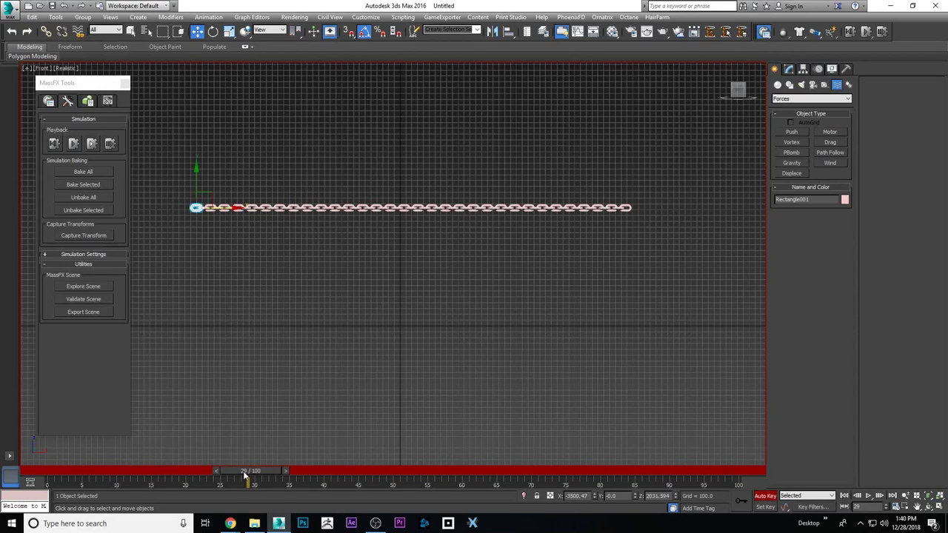
# Keyframe the first link lifted up-right at frame 20 and further right at frame 40
pyautogui.moveTo(244, 470); pyautogui.dragTo(65, 459)
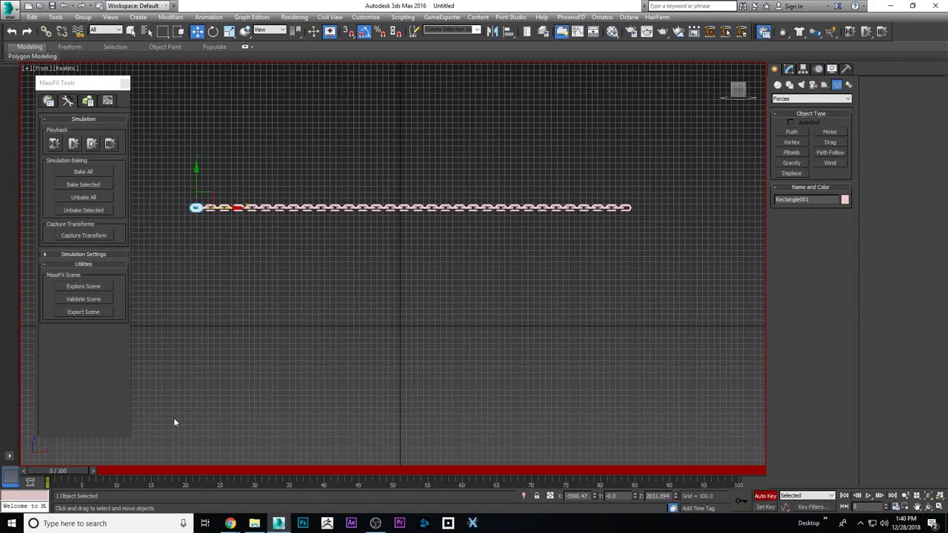
pyautogui.moveTo(65, 469); pyautogui.dragTo(200, 478)
pyautogui.press('w')
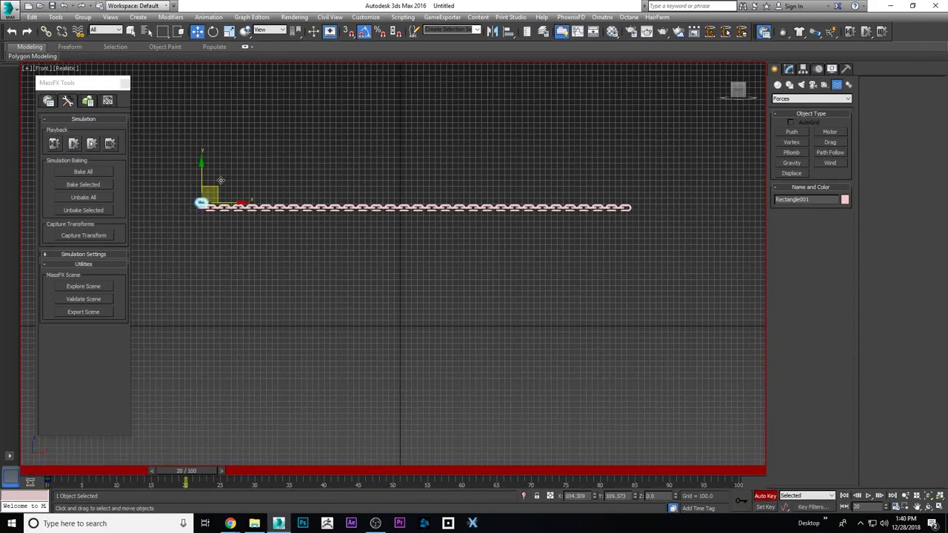
pyautogui.moveTo(210, 192); pyautogui.dragTo(325, 110)
pyautogui.moveTo(198, 472); pyautogui.dragTo(334, 472)
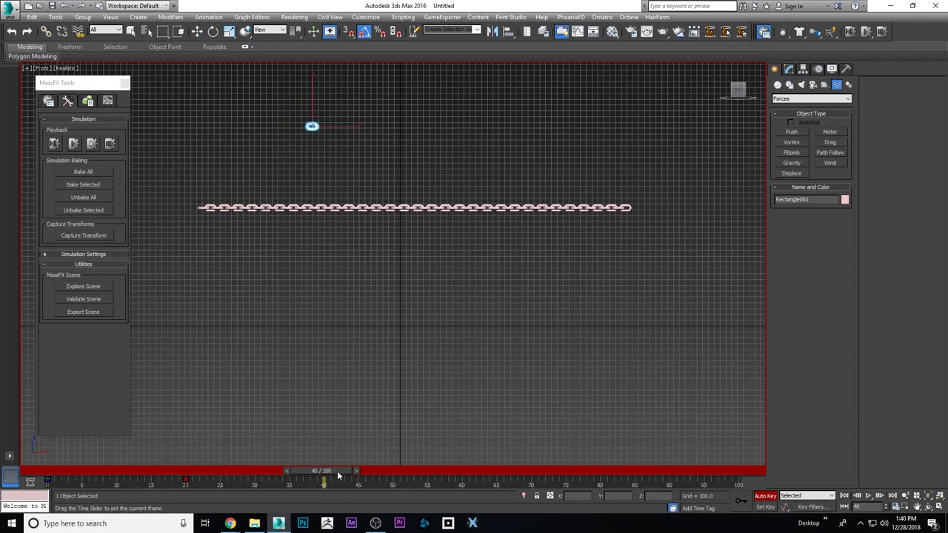
pyautogui.moveTo(327, 111); pyautogui.dragTo(489, 166)
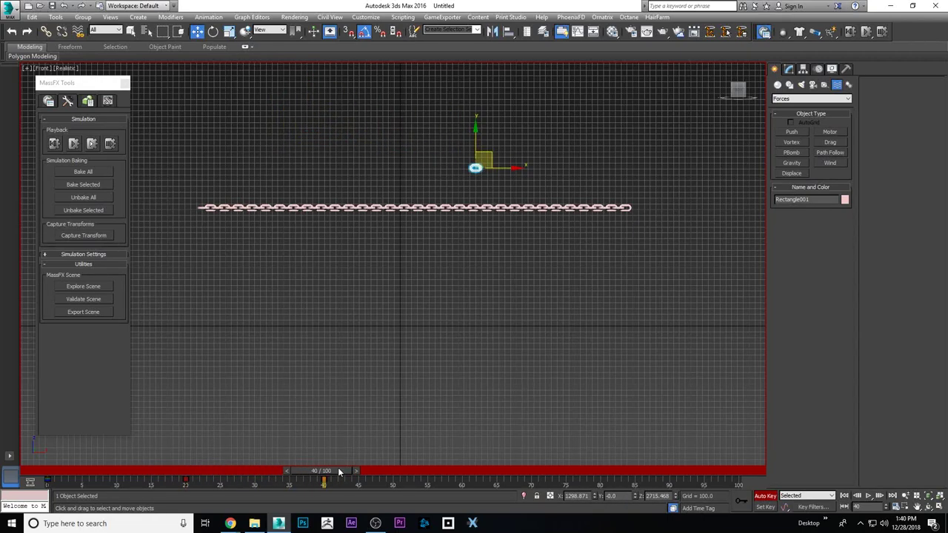
# Keyframe the link up-left at frame 60, right at frame 80, back left at frame 100
pyautogui.moveTo(339, 471); pyautogui.dragTo(472, 471)
pyautogui.moveTo(476, 157); pyautogui.dragTo(333, 80)
pyautogui.moveTo(454, 472); pyautogui.dragTo(591, 471)
pyautogui.moveTo(342, 91); pyautogui.dragTo(523, 151)
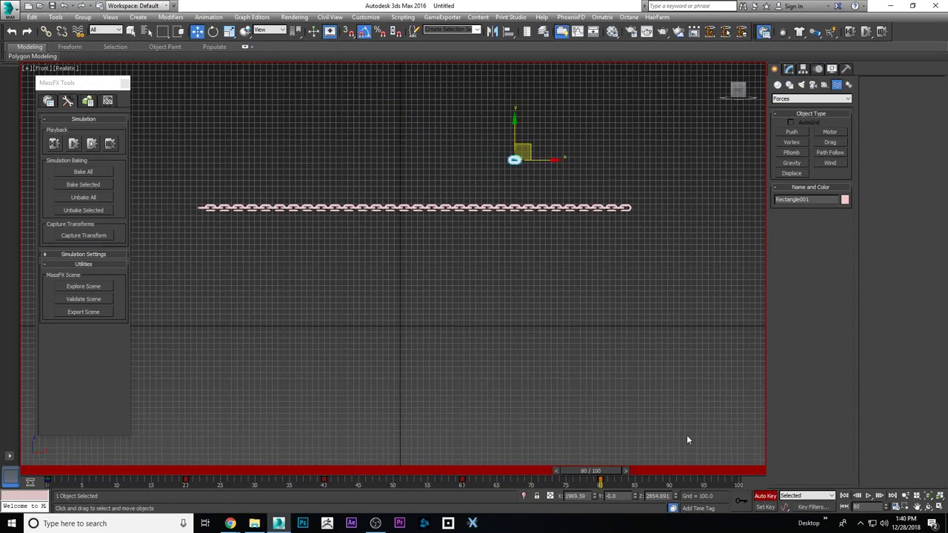
pyautogui.moveTo(598, 476); pyautogui.dragTo(775, 476)
pyautogui.moveTo(536, 144); pyautogui.dragTo(310, 126)
# Scrub back to frame 0 to preview, then select all 63 chain links
pyautogui.moveTo(636, 475); pyautogui.dragTo(33, 452)
pyautogui.click(278, 324)
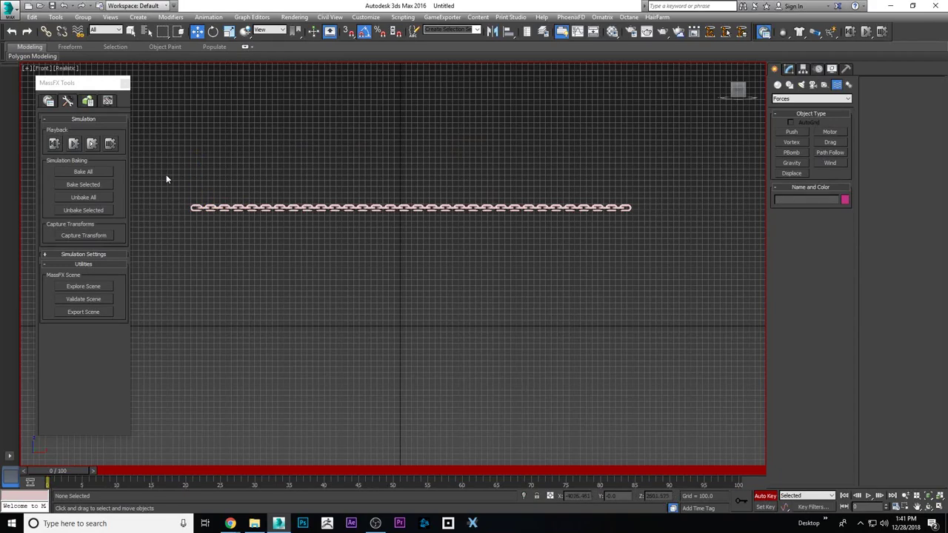
pyautogui.moveTo(168, 176); pyautogui.dragTo(682, 262)
# Turn off Auto Key, Bake Selected for the 63 links, and scrub the fall to frame 59
pyautogui.press('n')
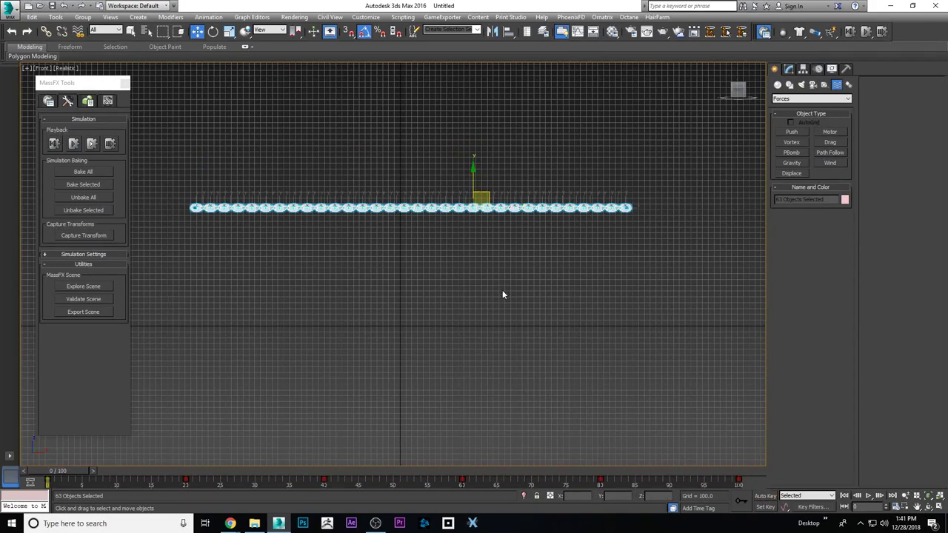
pyautogui.click(83, 184)
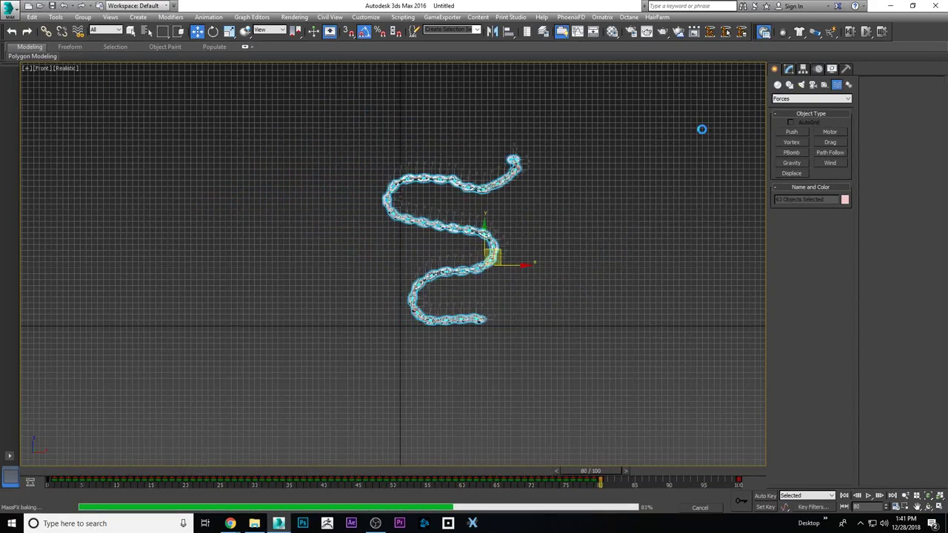
pyautogui.moveTo(62, 469); pyautogui.dragTo(1, 480)
pyautogui.press('w')
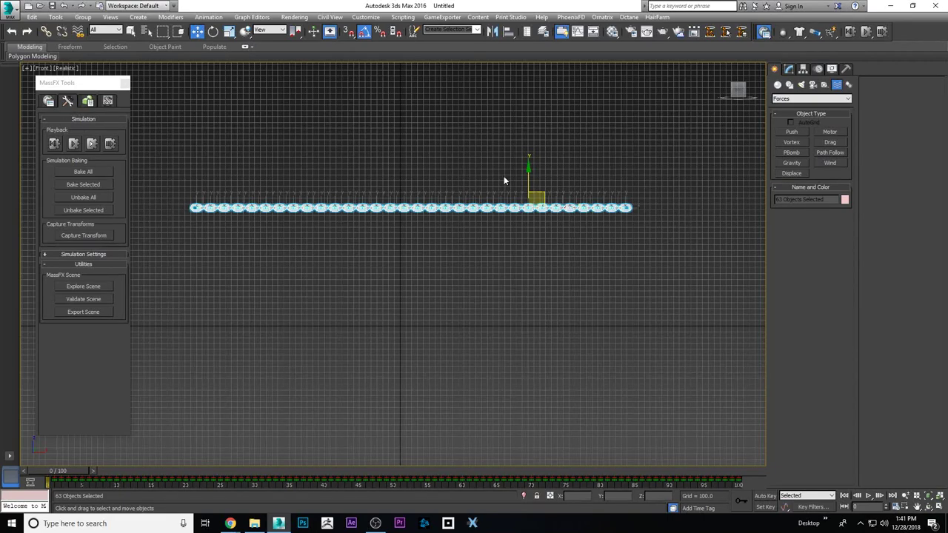
pyautogui.moveTo(58, 470); pyautogui.dragTo(37, 471)
# Select Rectangle001 and delete its unwanted keys from the track bar
pyautogui.press('w')
pyautogui.click(182, 210)
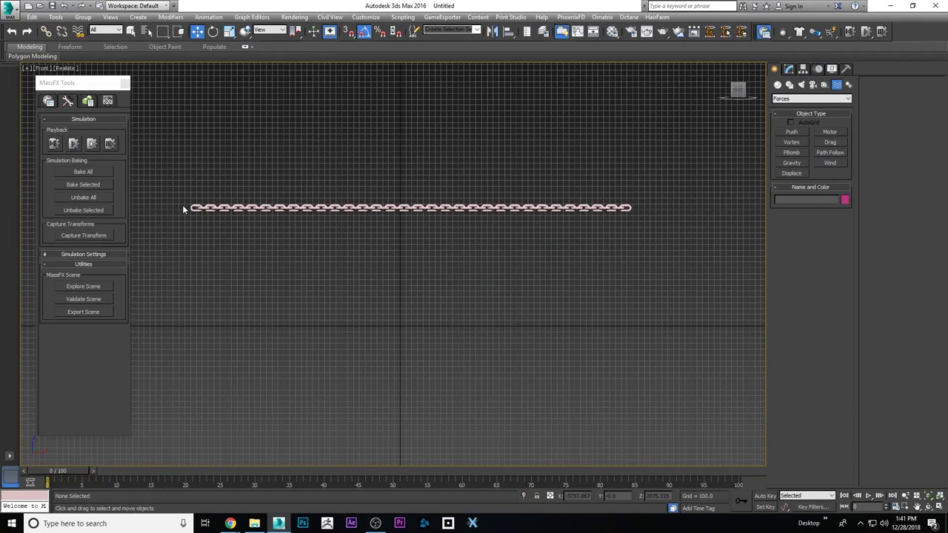
pyautogui.click(194, 208)
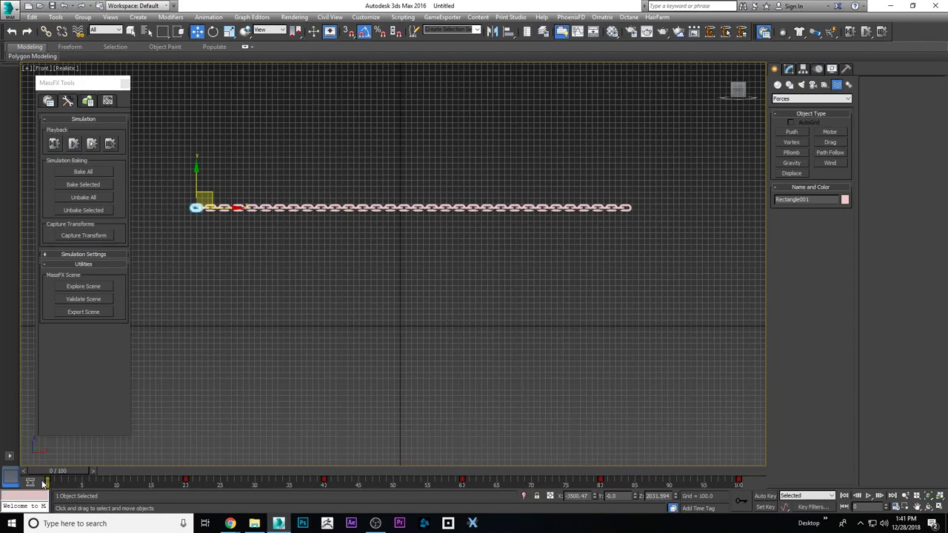
pyautogui.moveTo(46, 484); pyautogui.dragTo(793, 463)
pyautogui.press('Delete')
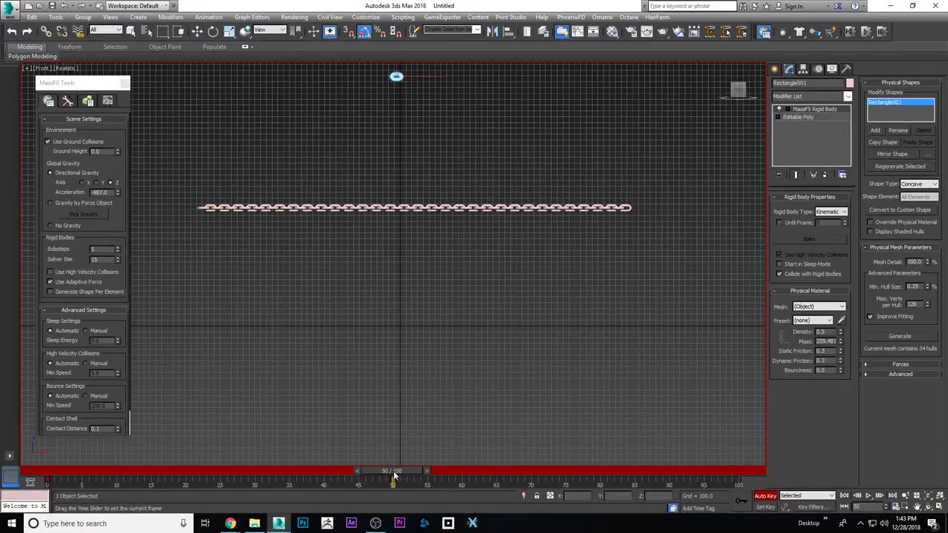
# Bake All in MassFX Simulation Tools, play and stop the result, and return to frame 0
pyautogui.click(67, 100)
pyautogui.click(79, 169)
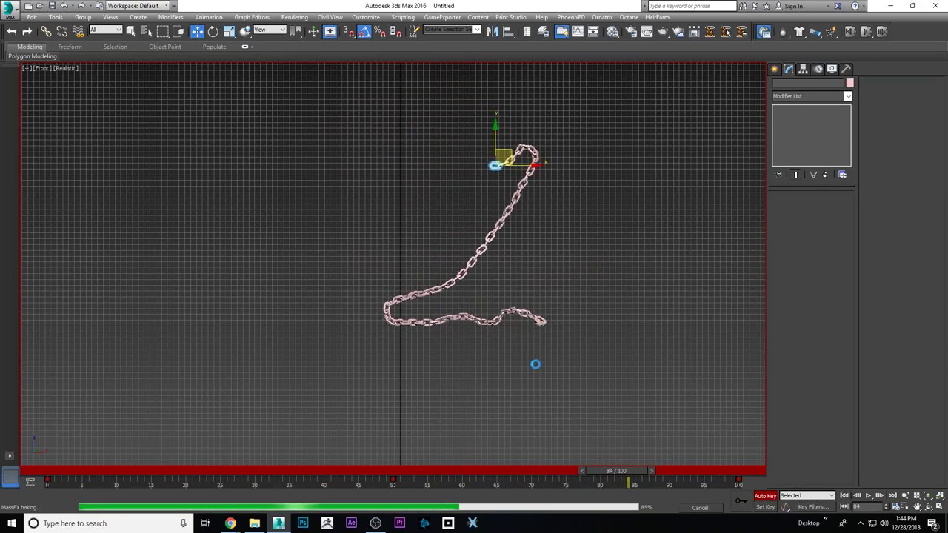
pyautogui.click(870, 496)
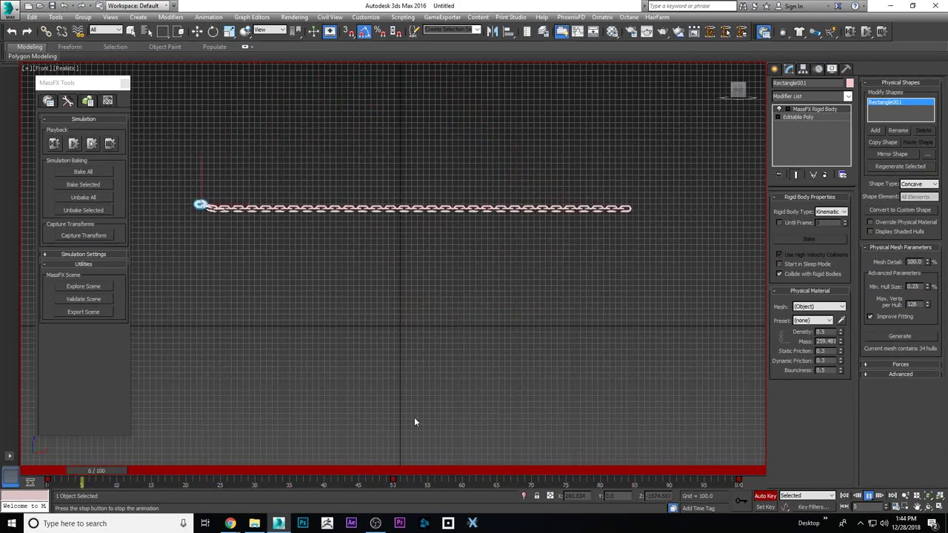
pyautogui.click(869, 496)
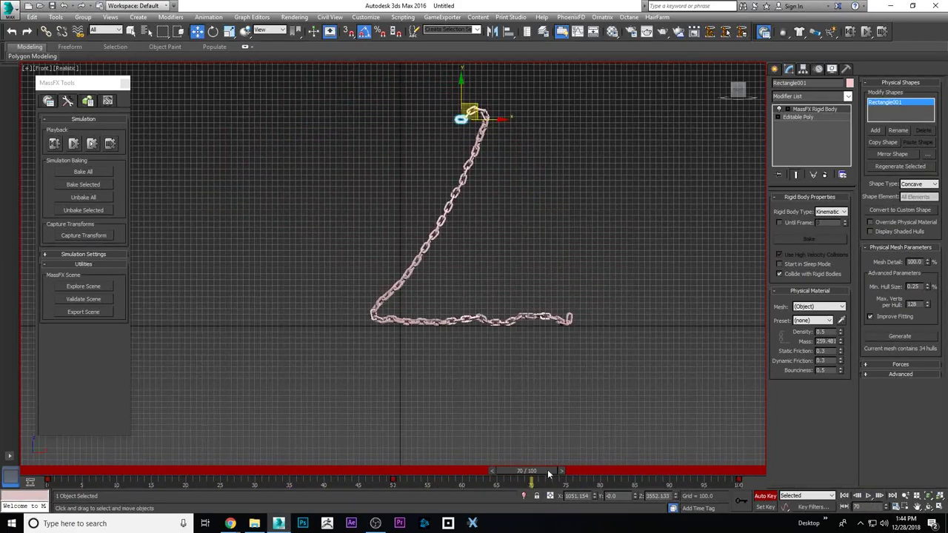
pyautogui.moveTo(547, 469); pyautogui.dragTo(45, 471)
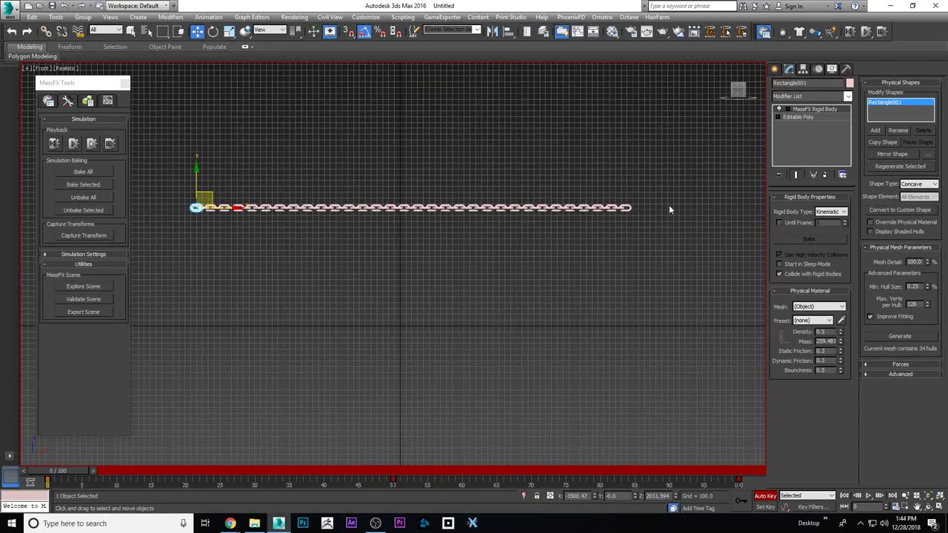
# Apply the Steel physical material preset to the chain's last link
pyautogui.click(626, 207)
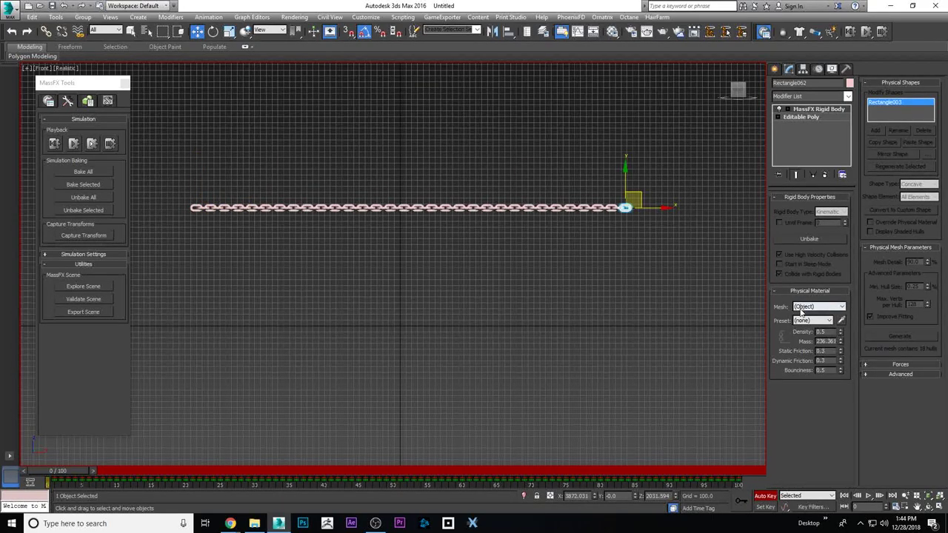
pyautogui.click(841, 308)
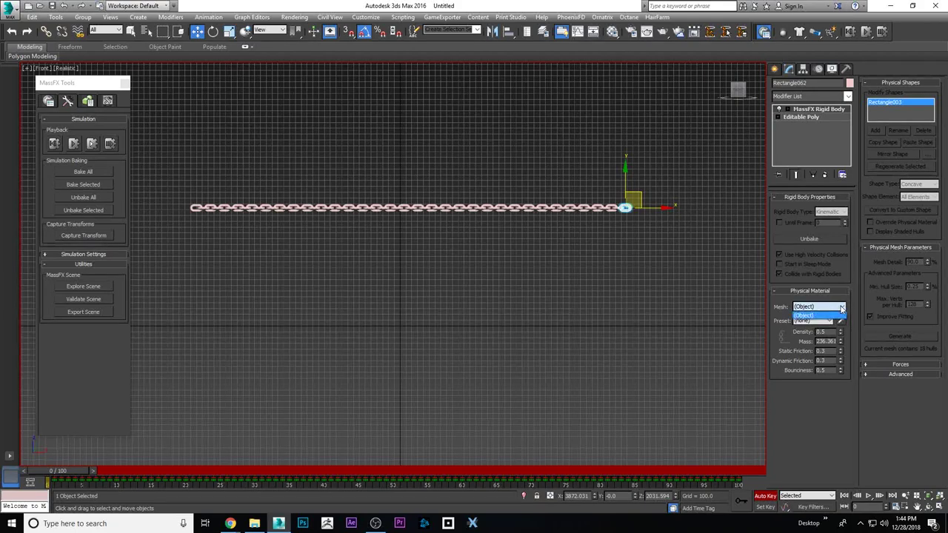
pyautogui.click(777, 303)
pyautogui.click(823, 321)
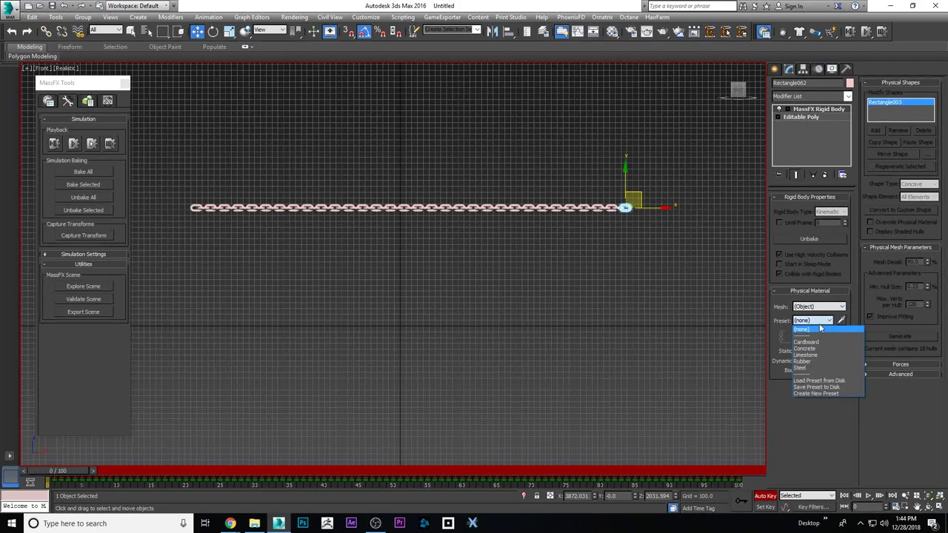
pyautogui.click(804, 367)
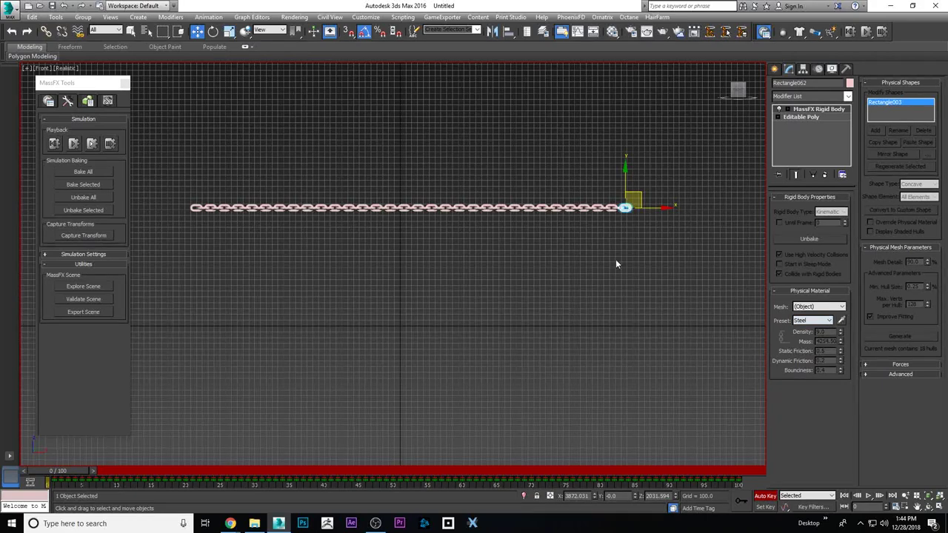
pyautogui.click(604, 208)
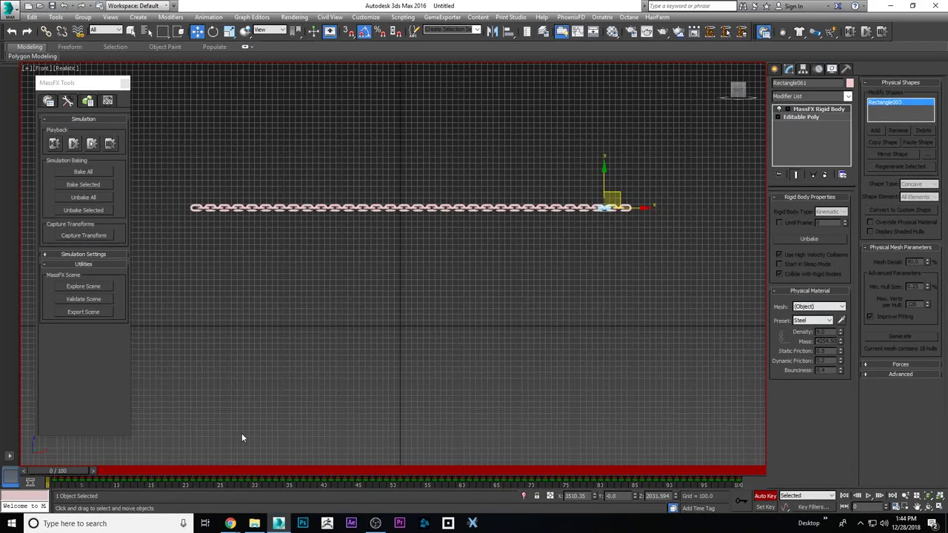
# Select all 63 chain links, unbake their simulation, and recenter the Front view on the chain
pyautogui.click(97, 460)
pyautogui.moveTo(152, 265); pyautogui.dragTo(647, 184)
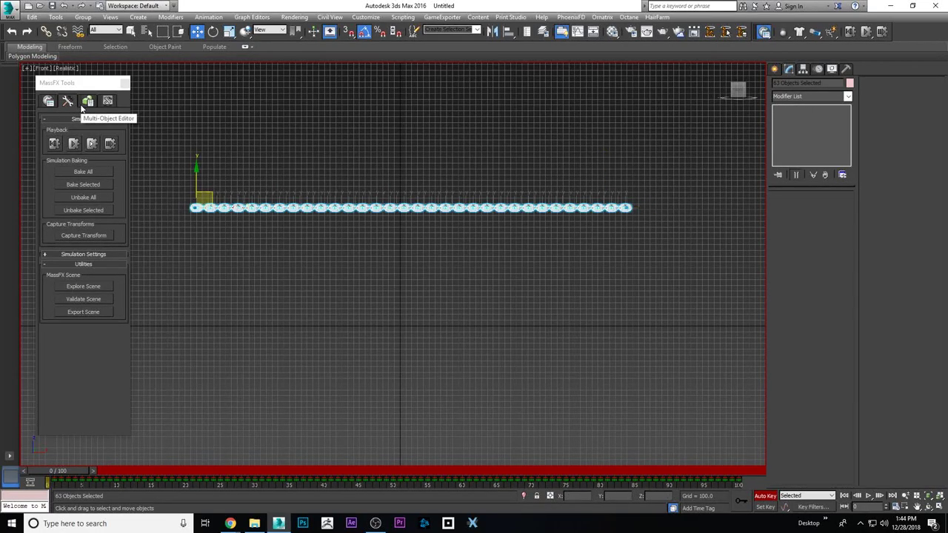
pyautogui.scroll(6, 294, 185)
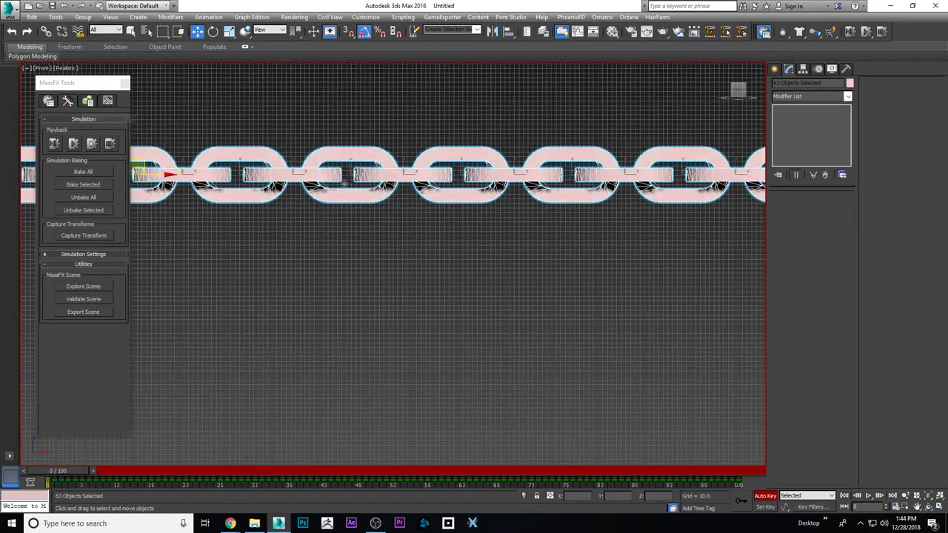
pyautogui.scroll(-5, 340, 250)
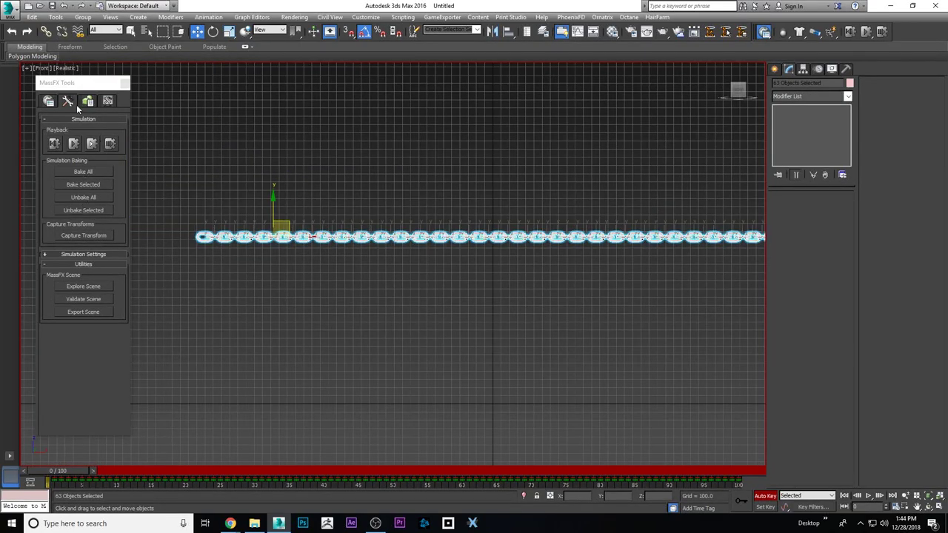
pyautogui.click(75, 195)
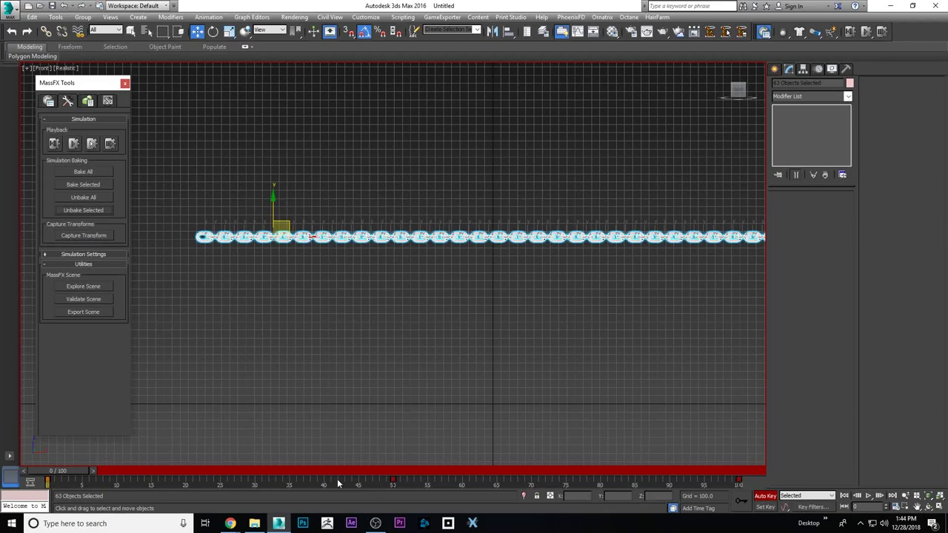
pyautogui.scroll(-3, 266, 363)
pyautogui.scroll(2, 313, 334)
pyautogui.moveTo(313, 334); pyautogui.dragTo(305, 308, button='middle')
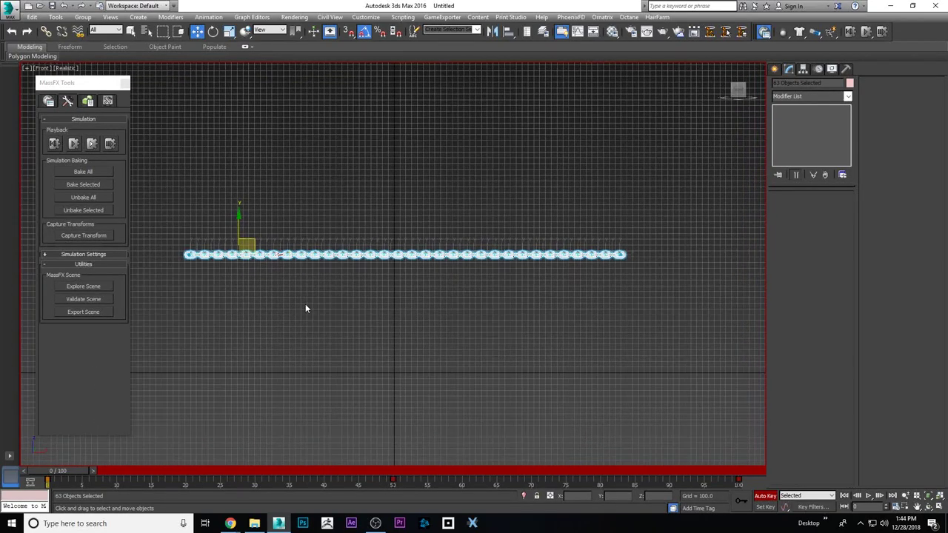
# Bake All for the chain, then Unbake All to clear the keys
pyautogui.click(48, 101)
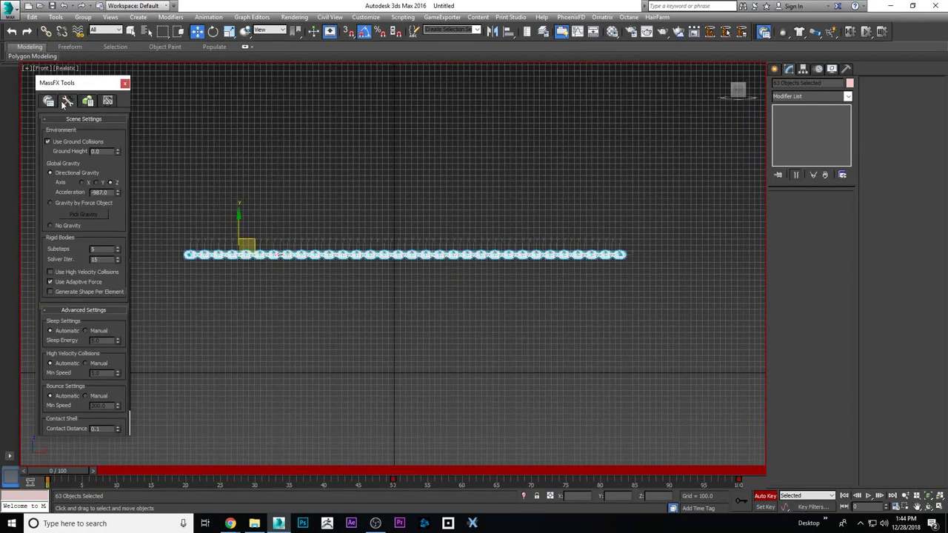
pyautogui.click(68, 101)
pyautogui.click(79, 173)
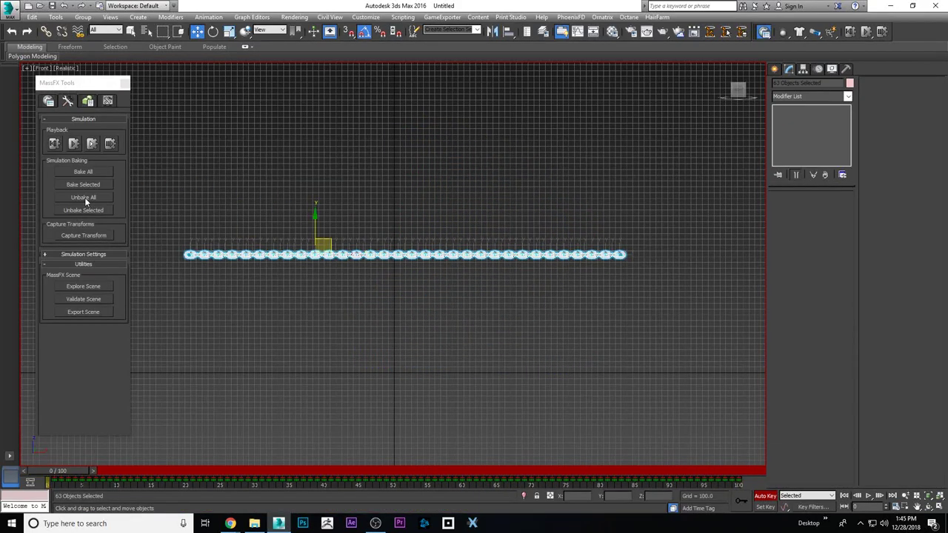
pyautogui.click(85, 197)
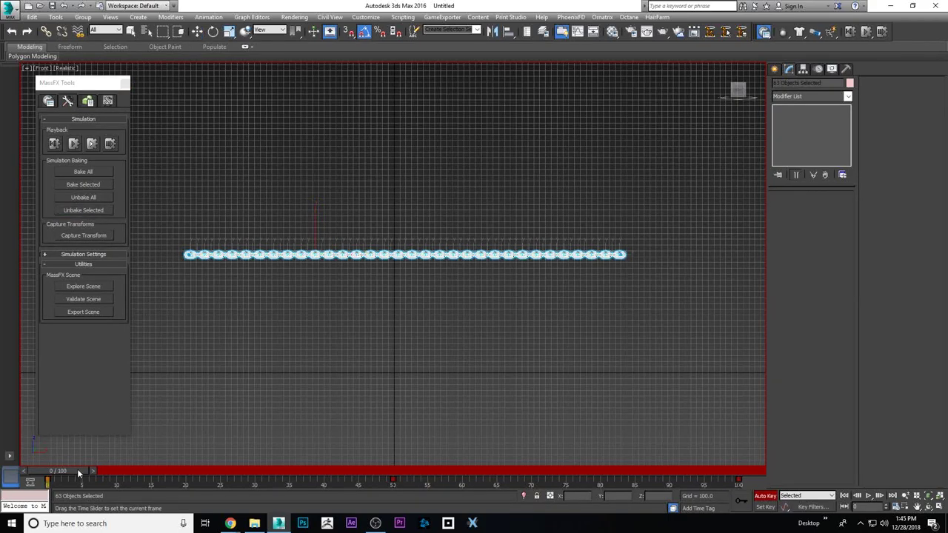
# Set World Parameters gravity acceleration to -5000 and Bake All again
pyautogui.click(67, 101)
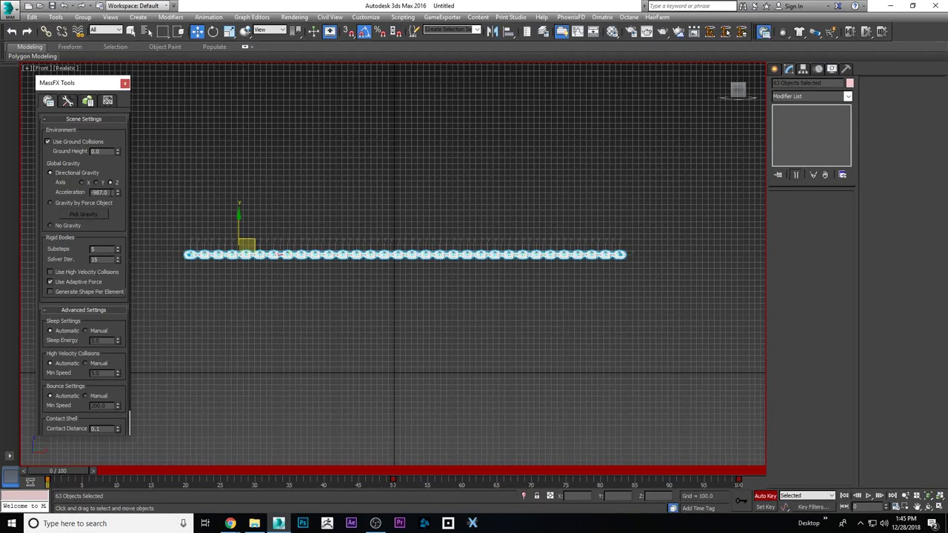
pyautogui.doubleClick(100, 192)
pyautogui.write('-5000')
pyautogui.press('Return')
pyautogui.click(67, 101)
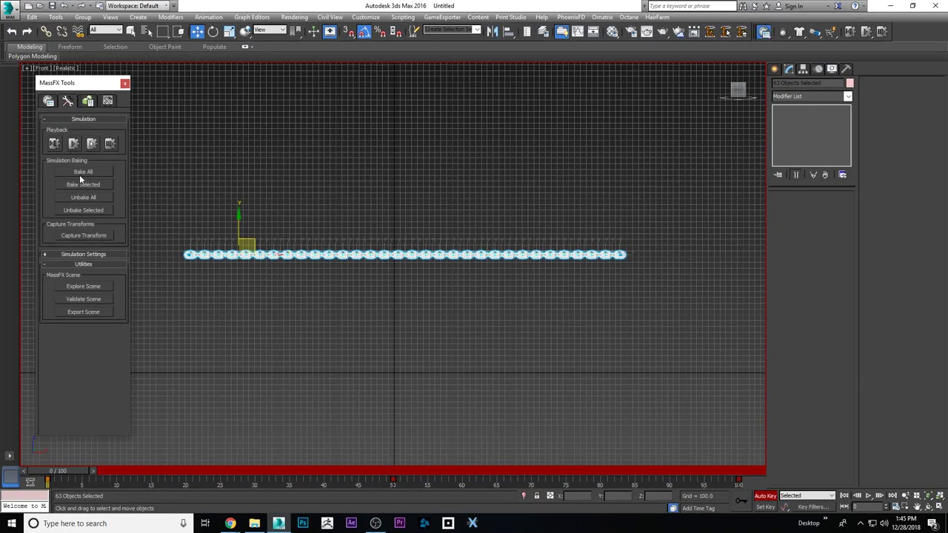
pyautogui.click(83, 172)
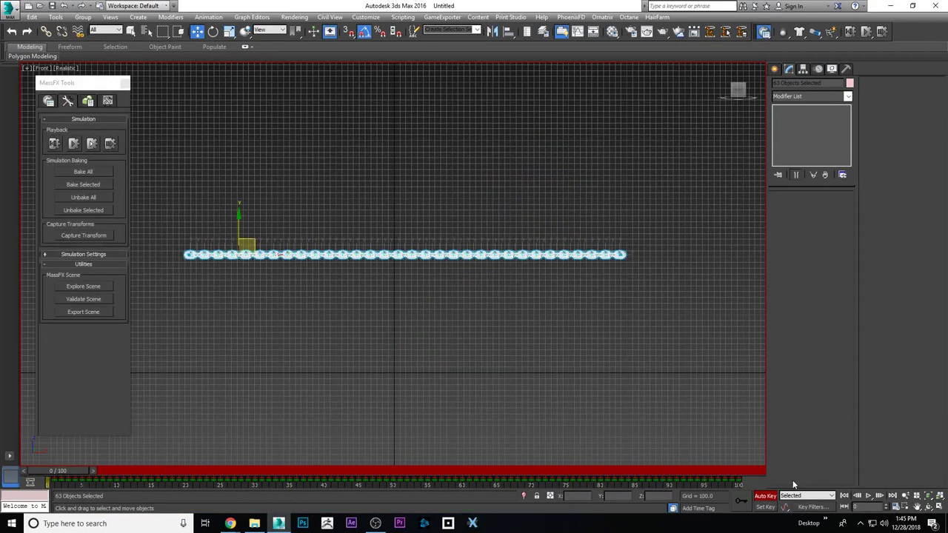
# Play the baked animation from an angled orbit view, deselect, and set the viewport to Shaded
pyautogui.click(868, 495)
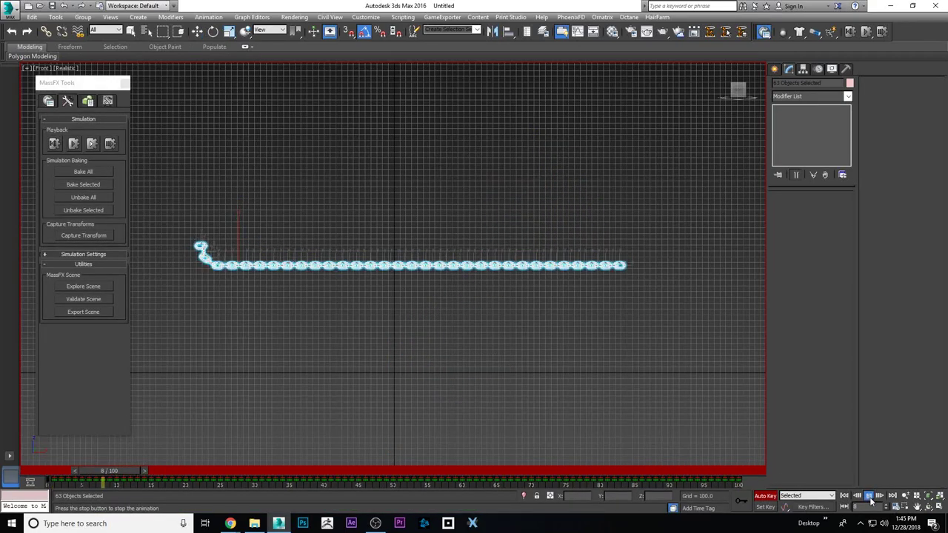
pyautogui.click(928, 507)
pyautogui.moveTo(548, 308); pyautogui.dragTo(518, 252)
pyautogui.press('F4')
pyautogui.press('w')
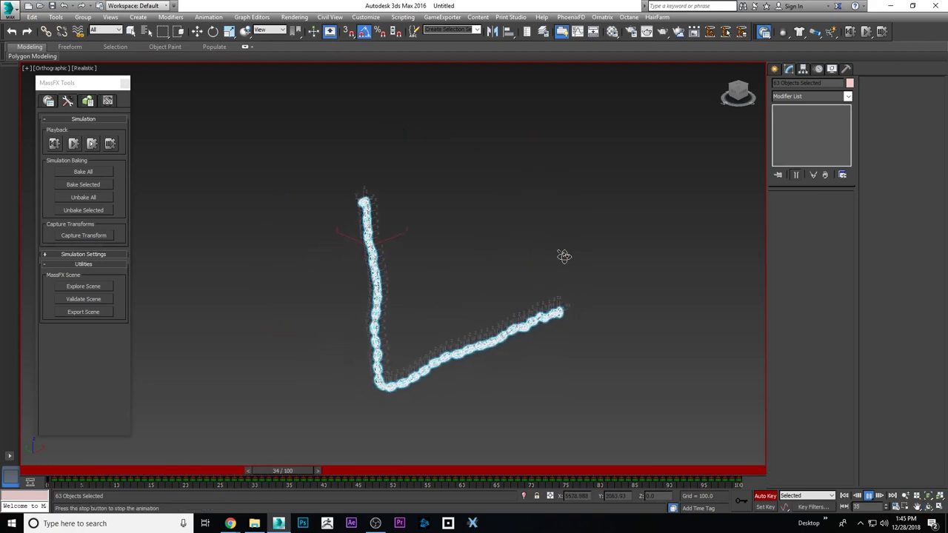
pyautogui.press('F3')
pyautogui.click(412, 236)
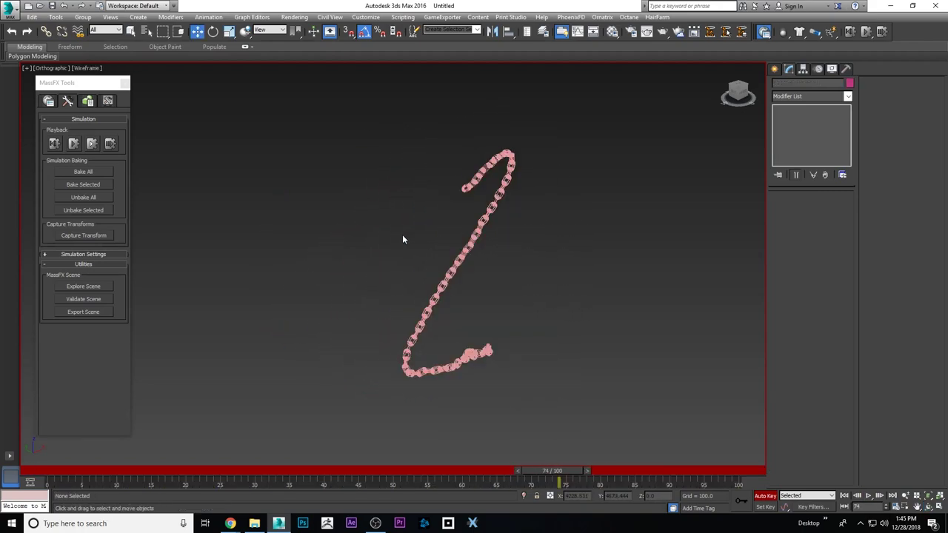
pyautogui.press('F3')
pyautogui.click(89, 68)
pyautogui.click(95, 91)
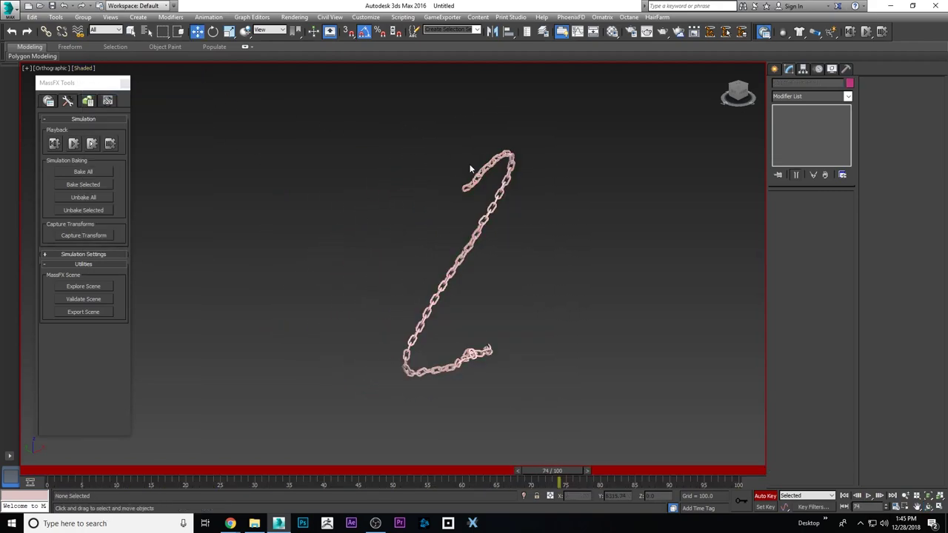
# Replay the animation from the start and scrub the fall to frame 45
pyautogui.moveTo(436, 469); pyautogui.dragTo(191, 469)
pyautogui.press('Home')
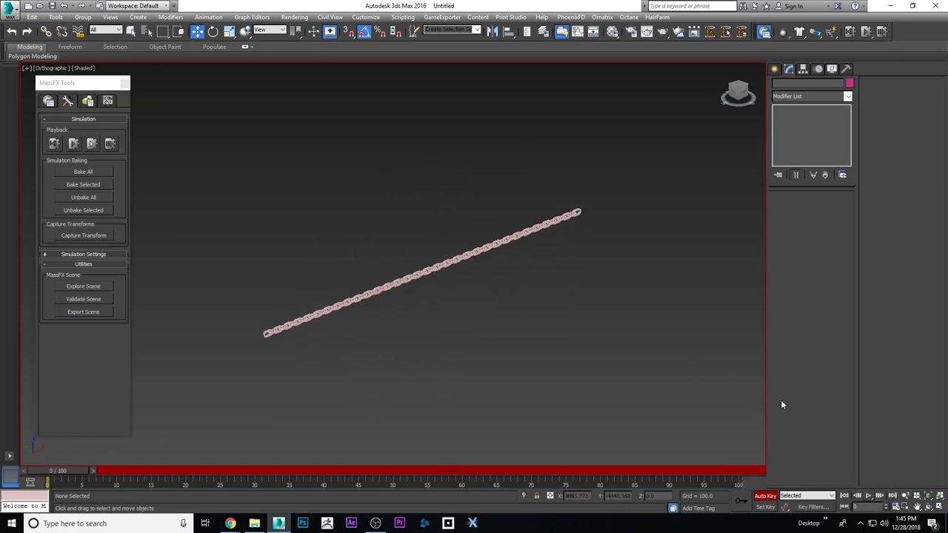
pyautogui.press('/')
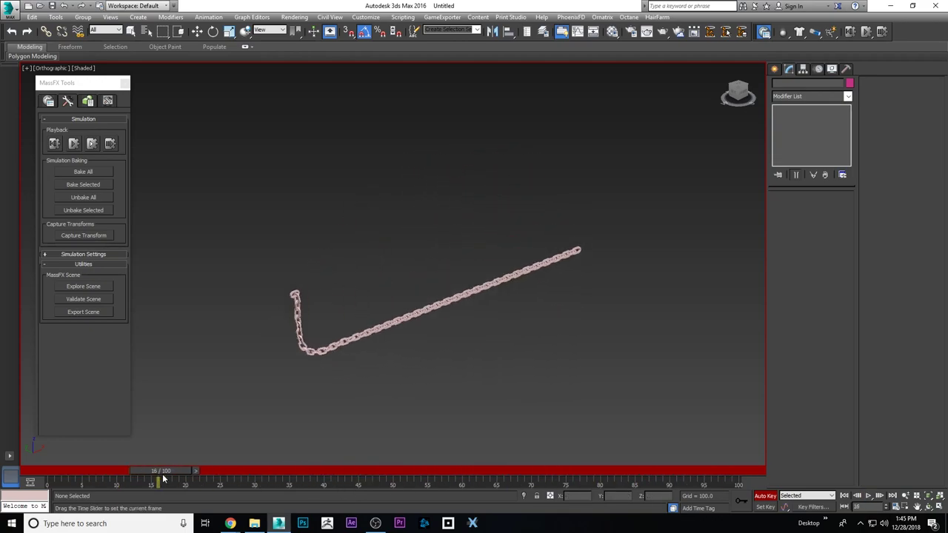
pyautogui.moveTo(360, 467)
pyautogui.mouseDown()
pyautogui.moveTo(689, 465)
pyautogui.moveTo(27, 463)
pyautogui.moveTo(365, 455)
pyautogui.mouseUp()
pyautogui.press('w')
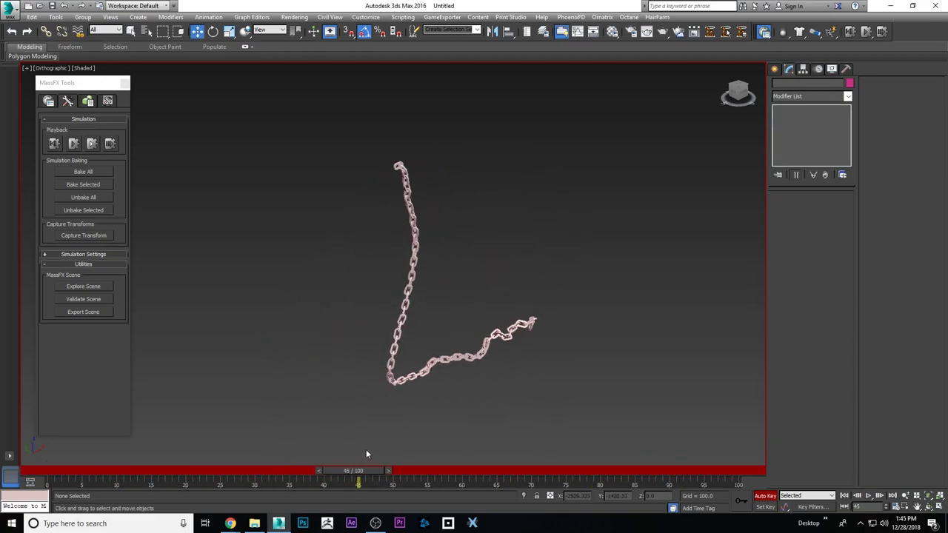
pyautogui.click(48, 100)
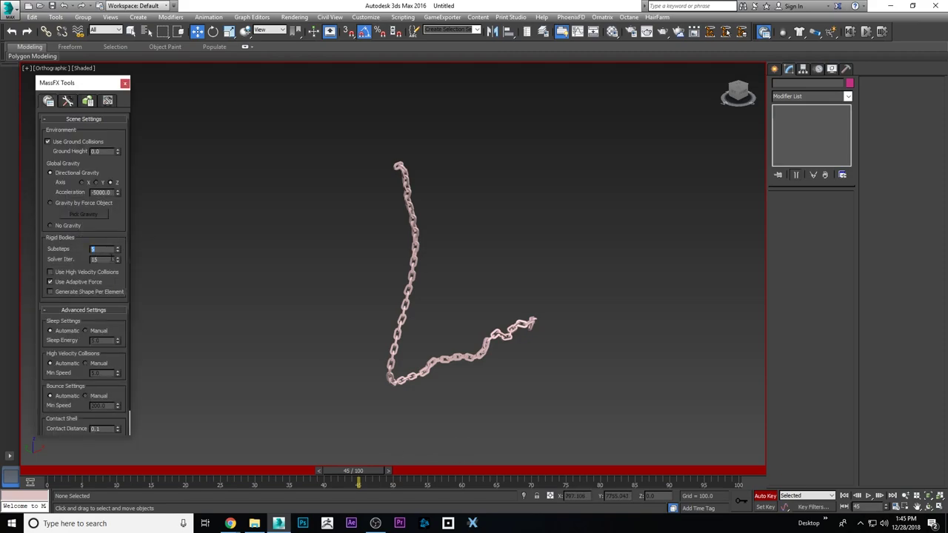
# Enter 159 as the MassFX rigid-body Substeps value
pyautogui.write('159')
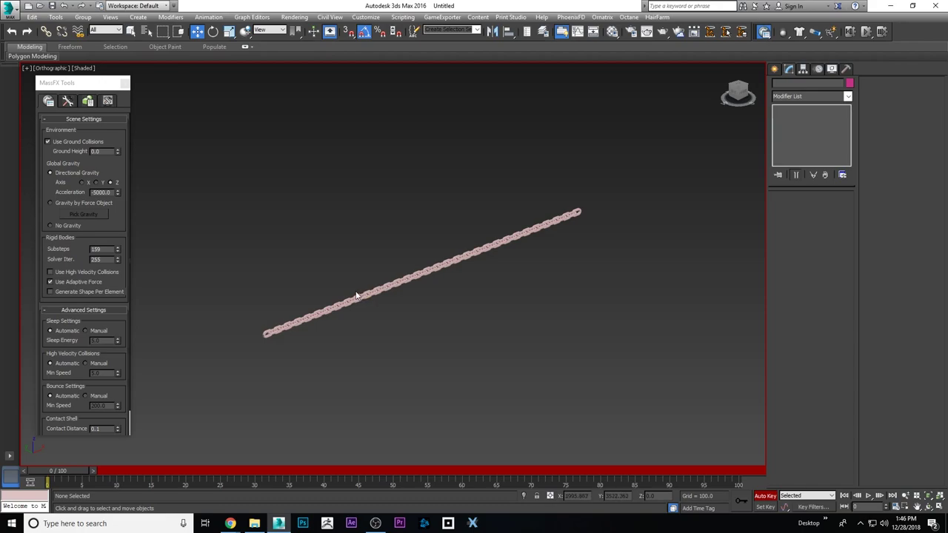
pyautogui.rightClick(350, 255)
pyautogui.click(342, 255)
# Turn off Auto Key, switch to the Front view, and select every chain link
pyautogui.press('n')
pyautogui.rightClick(309, 238)
pyautogui.click(337, 247)
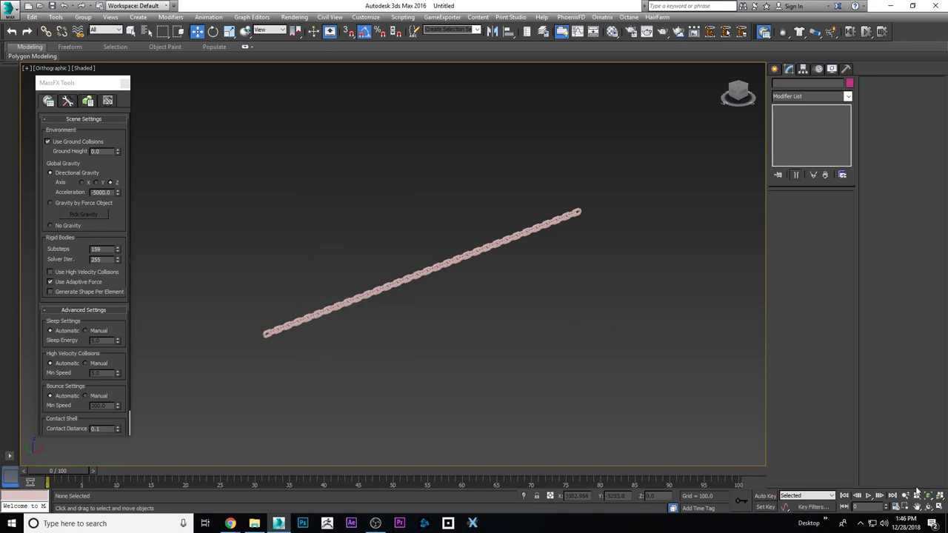
pyautogui.press('f')
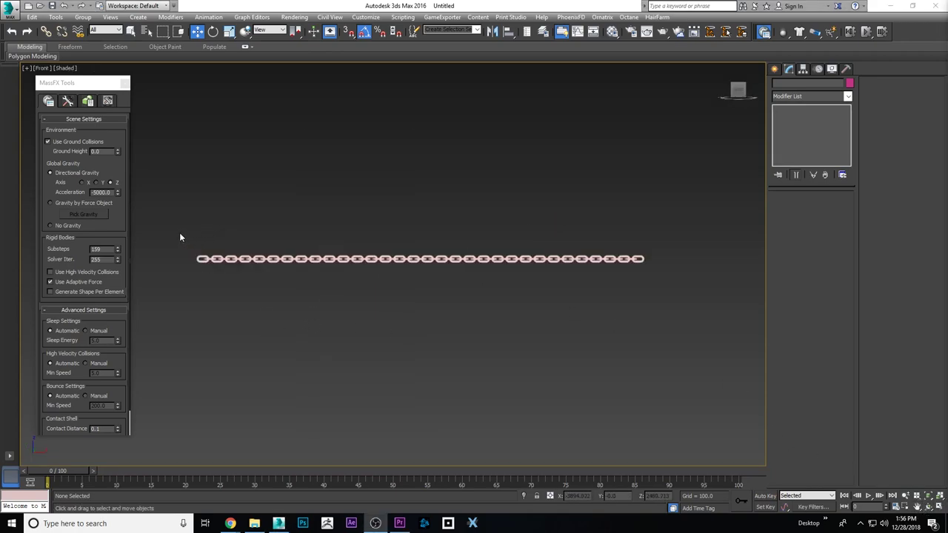
pyautogui.moveTo(179, 237); pyautogui.dragTo(652, 299)
pyautogui.click(929, 507)
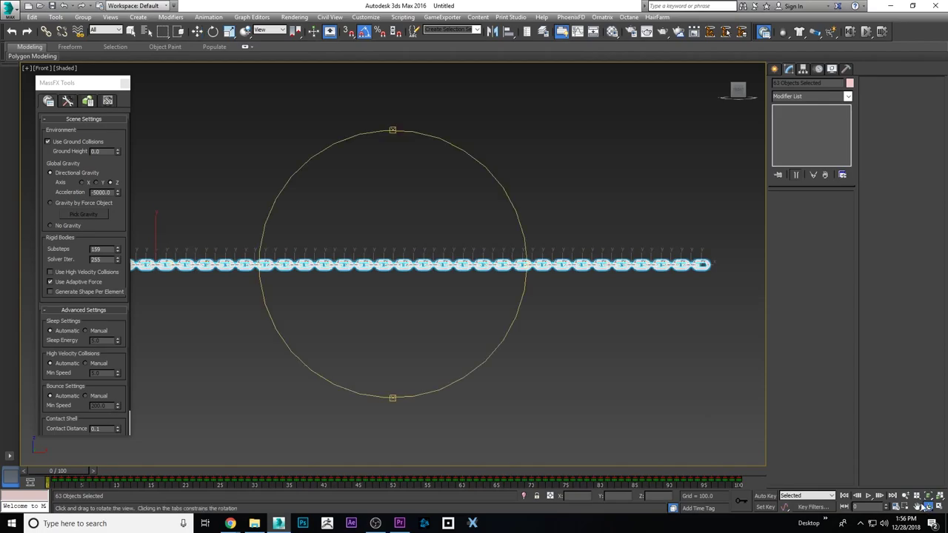
pyautogui.moveTo(428, 276); pyautogui.dragTo(482, 274)
pyautogui.scroll(5, 482, 275)
# Add a TurboSmooth modifier to the selected chain links
pyautogui.click(848, 97)
pyautogui.press('t')
pyautogui.press('t')
pyautogui.press('t')
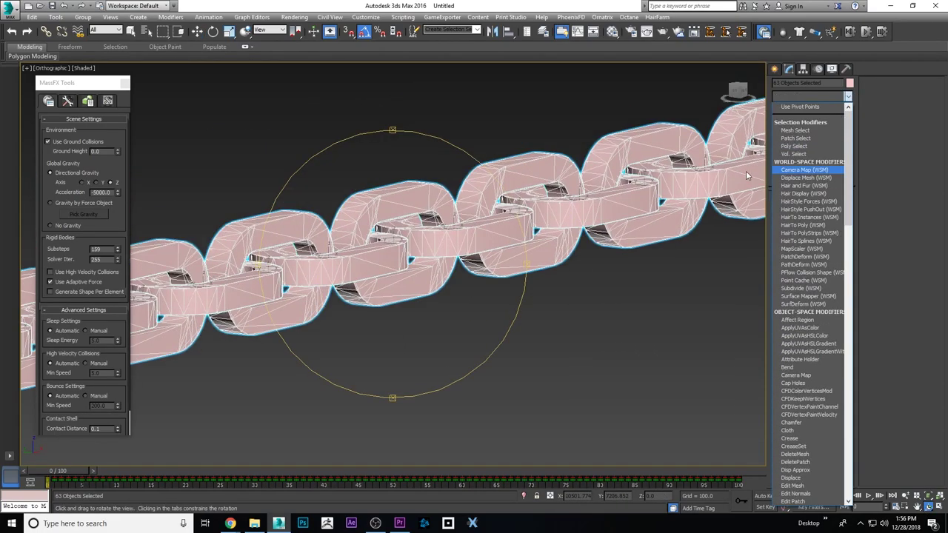
pyautogui.press('Return')
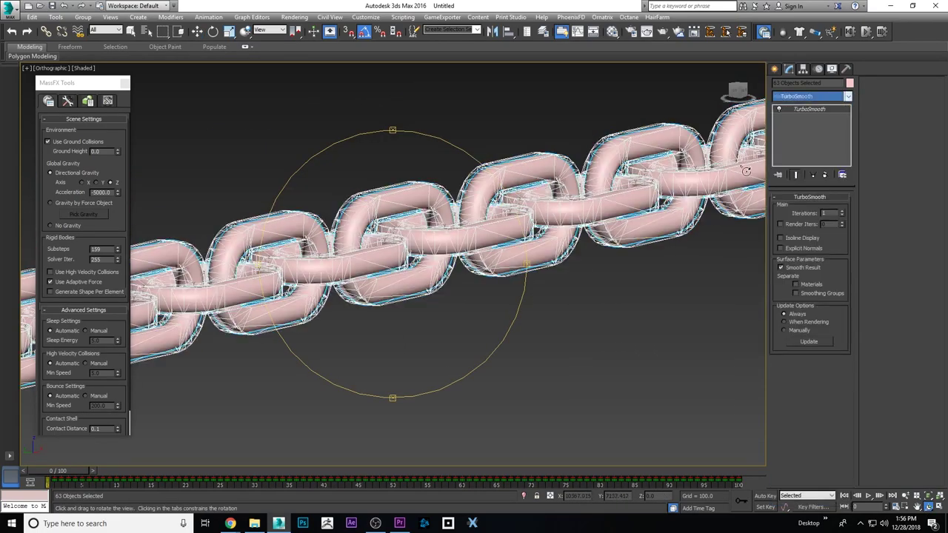
pyautogui.moveTo(400, 238); pyautogui.dragTo(522, 251)
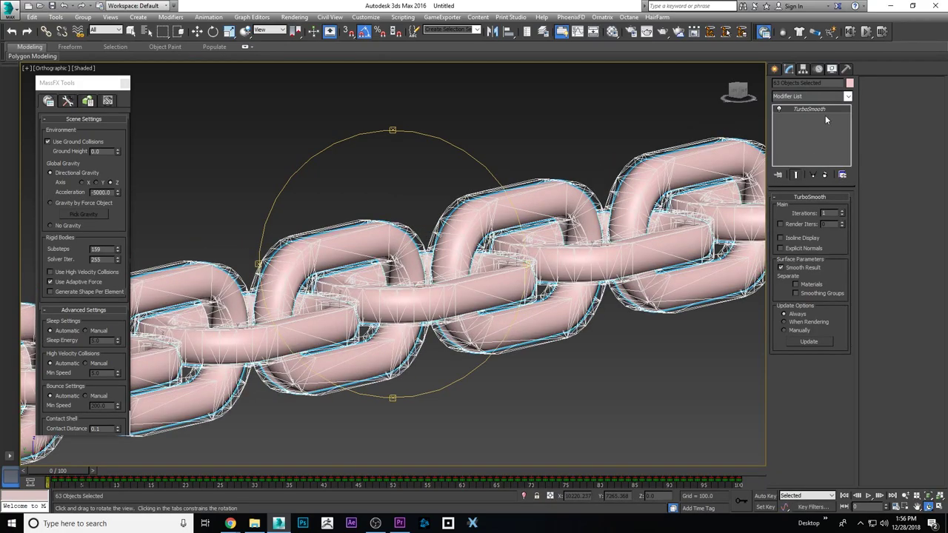
# Add a Push modifier on top to thicken the links
pyautogui.click(814, 96)
pyautogui.scroll(1, 816, 144)
pyautogui.press('p')
pyautogui.press('u')
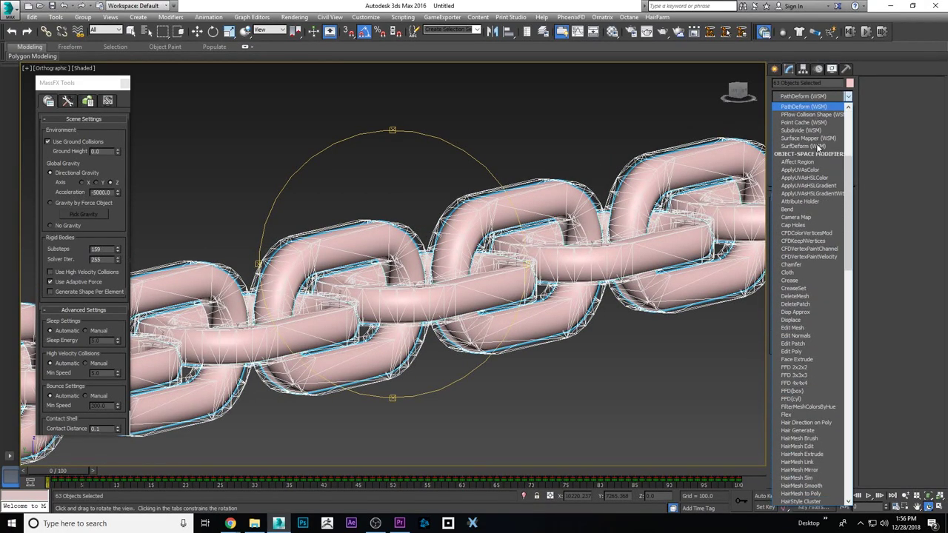
pyautogui.press('Return')
pyautogui.moveTo(414, 348); pyautogui.dragTo(444, 340)
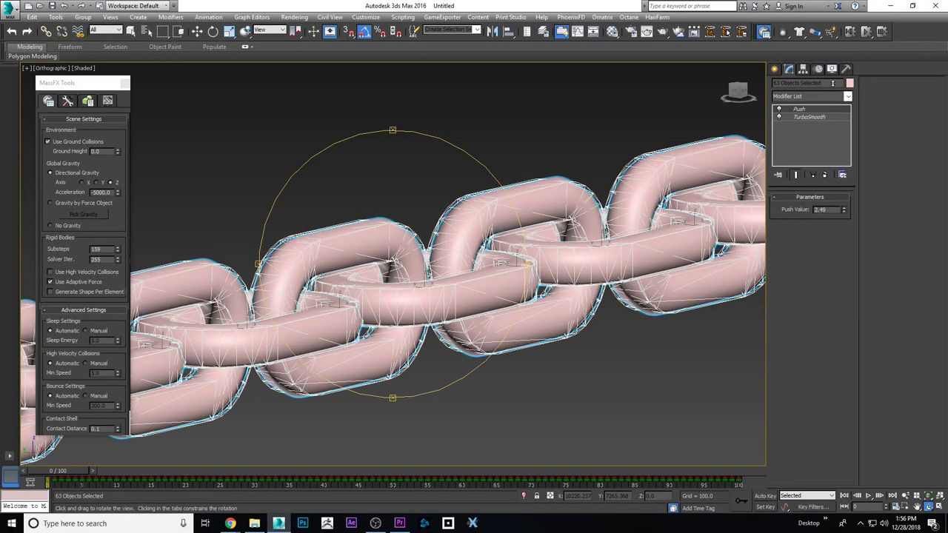
pyautogui.press('w')
# Deselect, scrub to frame 69, and orbit around the piled-up smoothed chain
pyautogui.click(370, 414)
pyautogui.scroll(-3, 361, 282)
pyautogui.scroll(3, 361, 282)
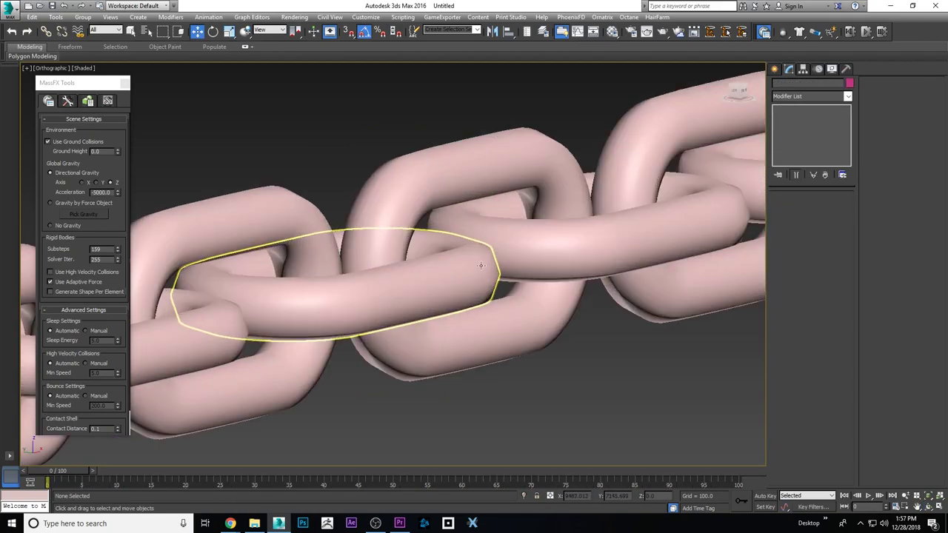
pyautogui.scroll(-10, 481, 267)
pyautogui.moveTo(138, 472); pyautogui.dragTo(522, 377)
pyautogui.scroll(10, 522, 376)
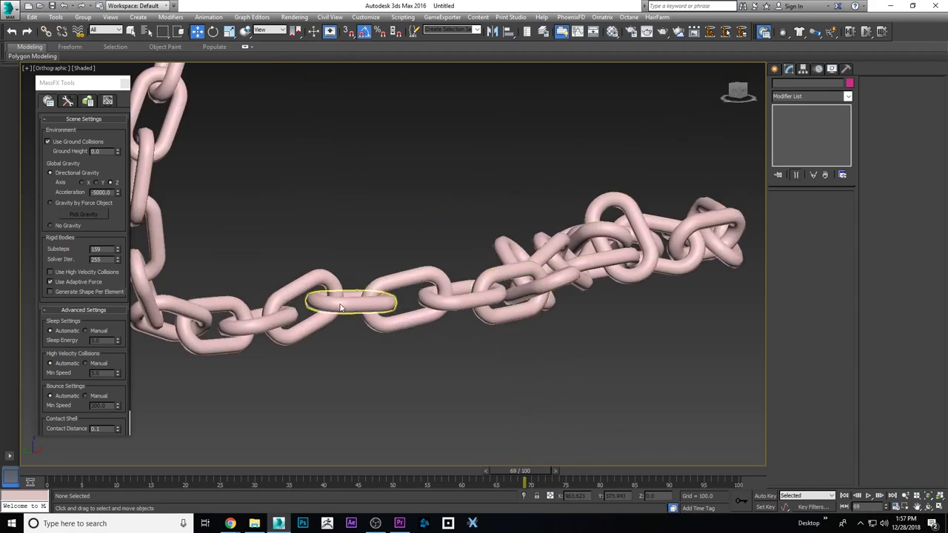
pyautogui.click(351, 300)
pyautogui.click(928, 507)
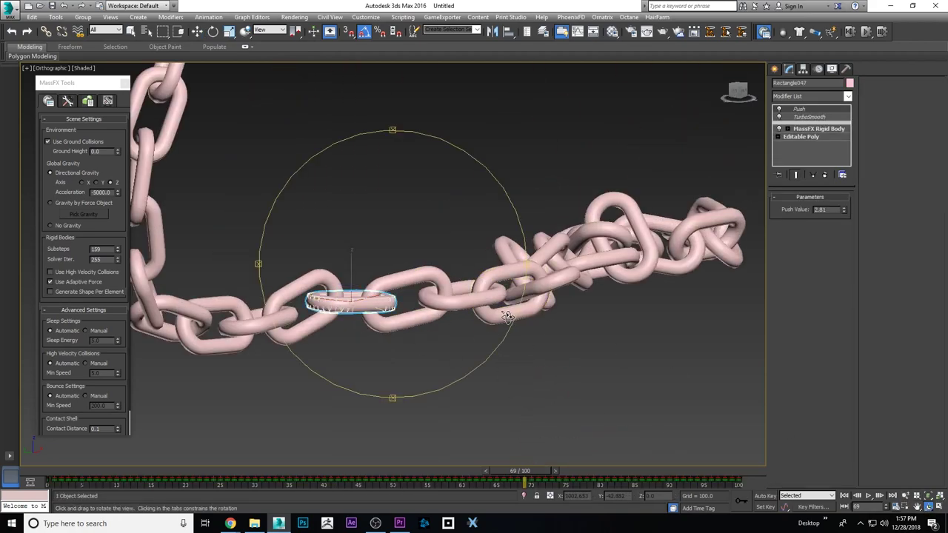
pyautogui.moveTo(311, 292); pyautogui.dragTo(333, 298)
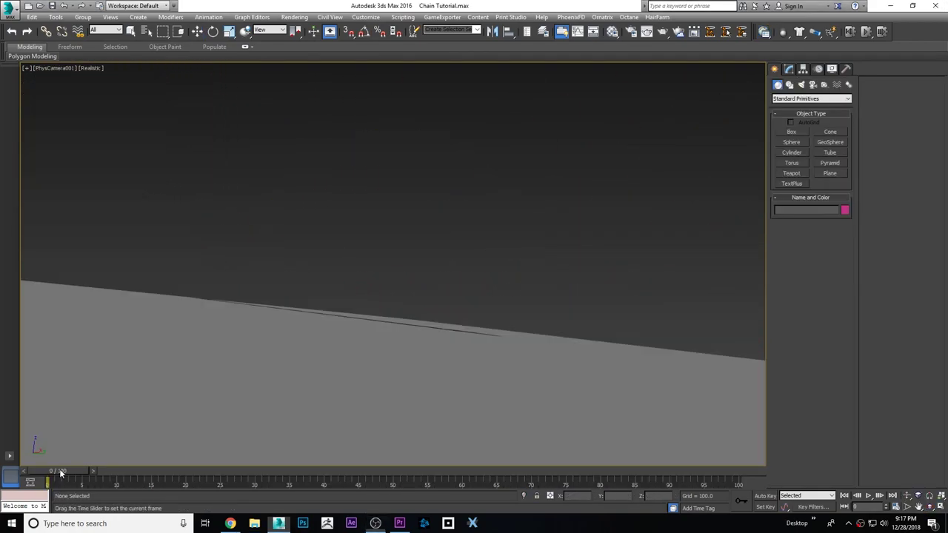
# Scrub the PhysCamera001 view forward to watch the pink chain pile onto the ground
pyautogui.moveTo(104, 471); pyautogui.dragTo(632, 468)
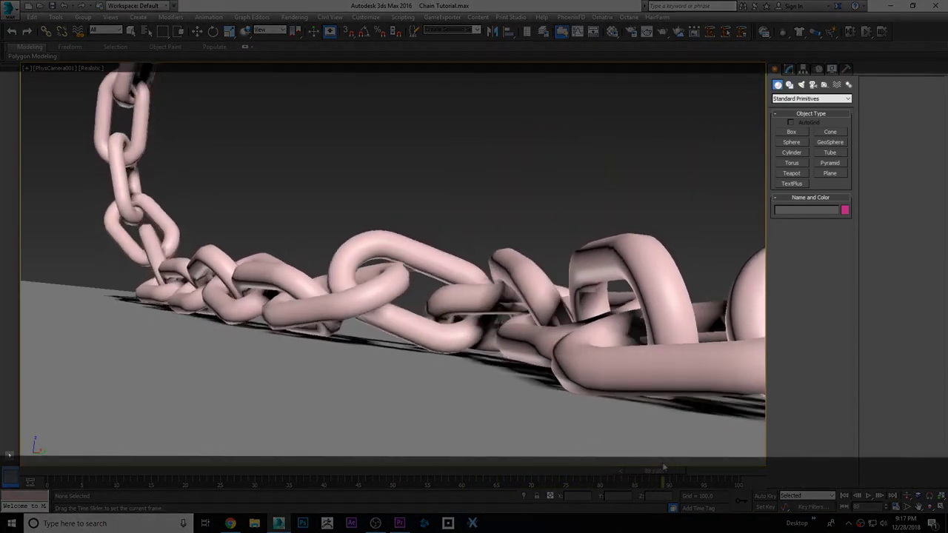